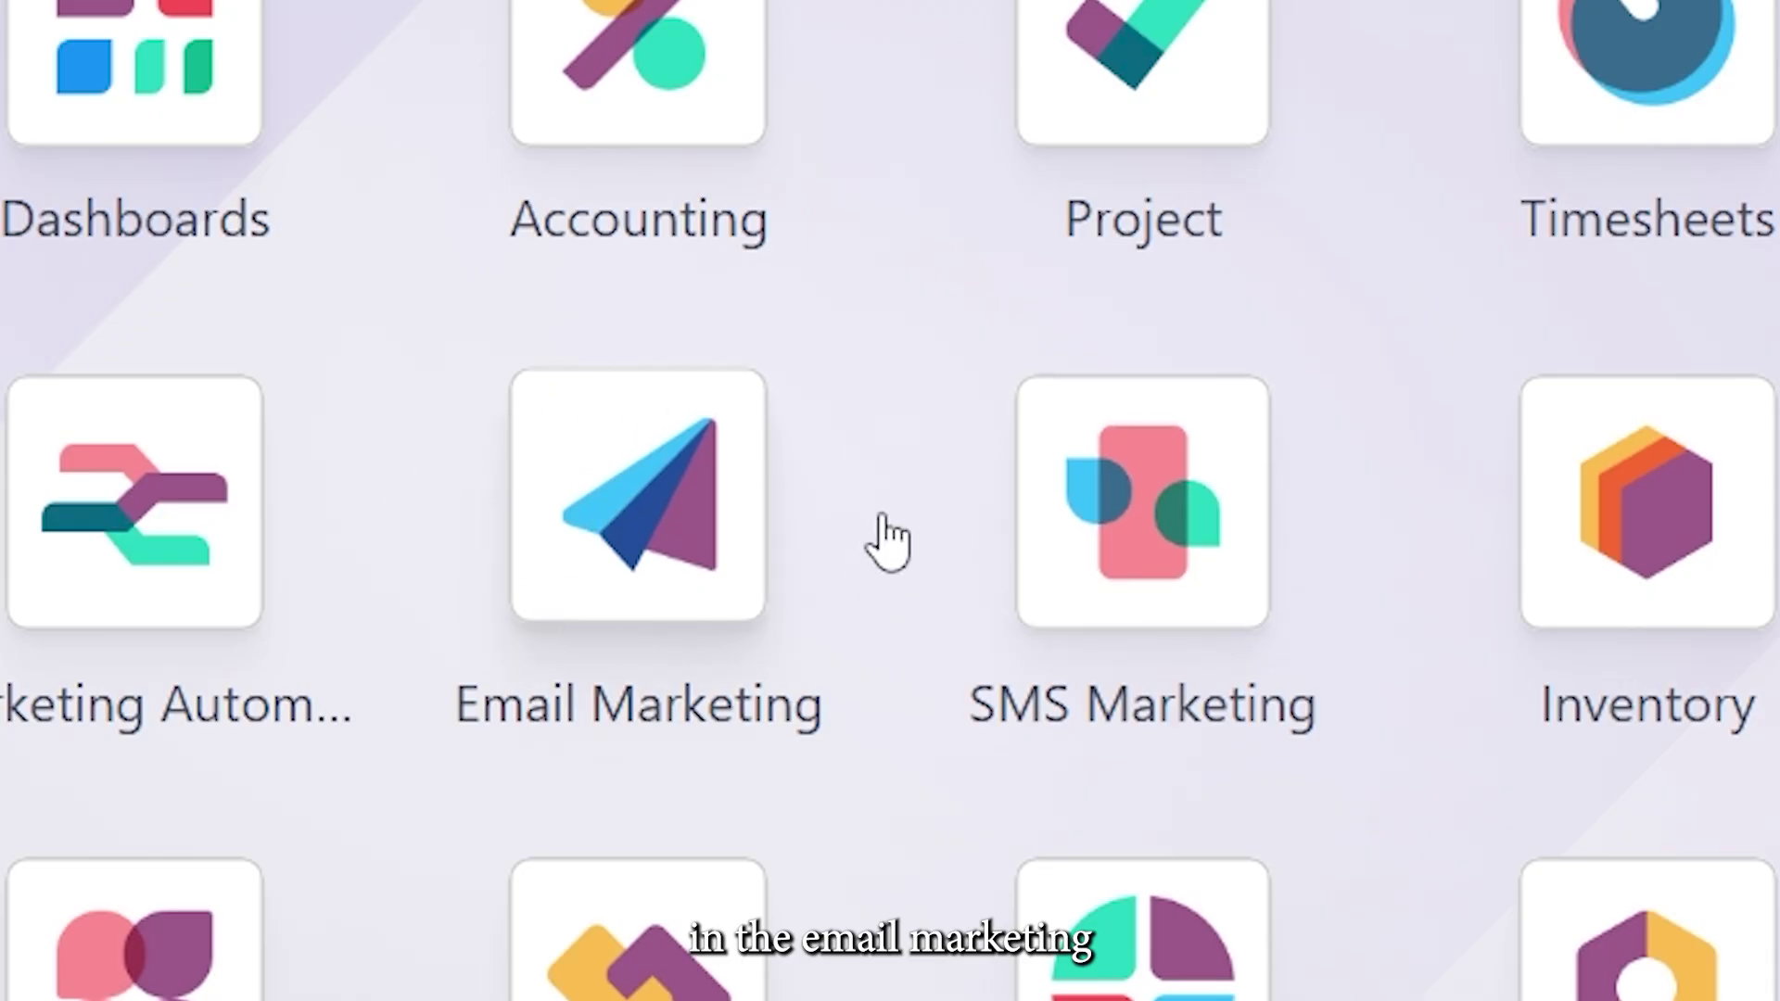
Create a new mailing in Email Marketing using the blank Start From Scratch template.
left_click(617, 505)
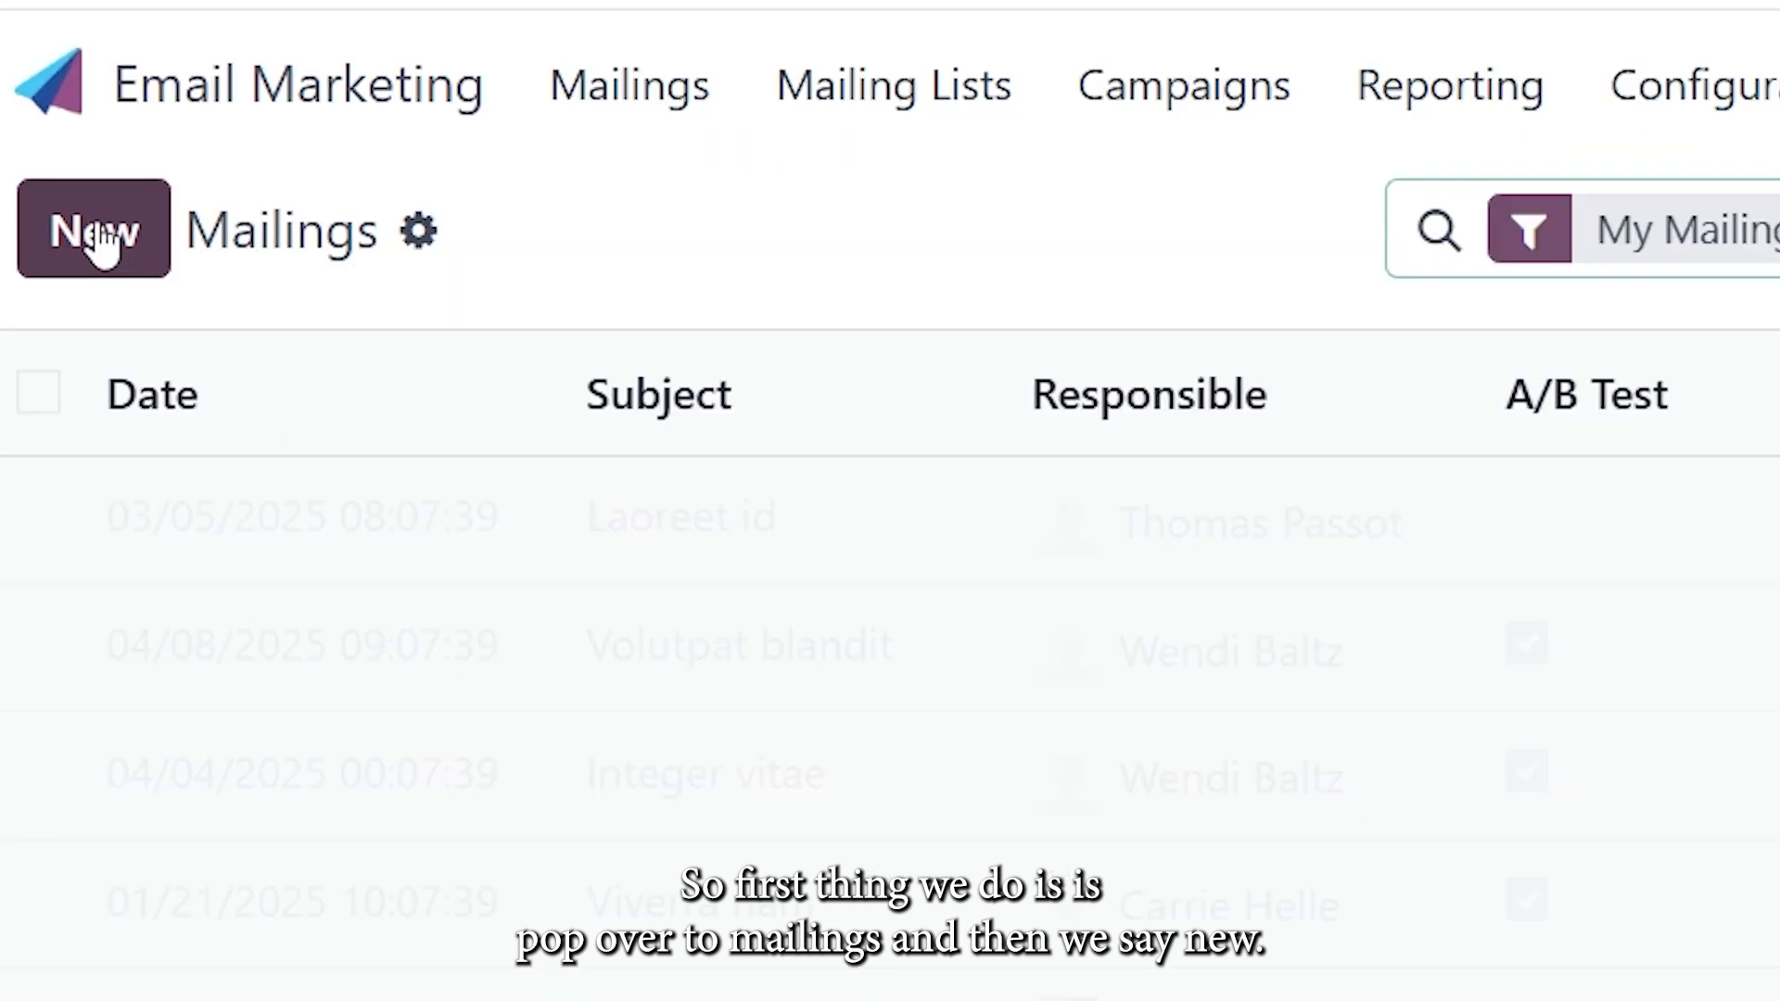
left_click(96, 231)
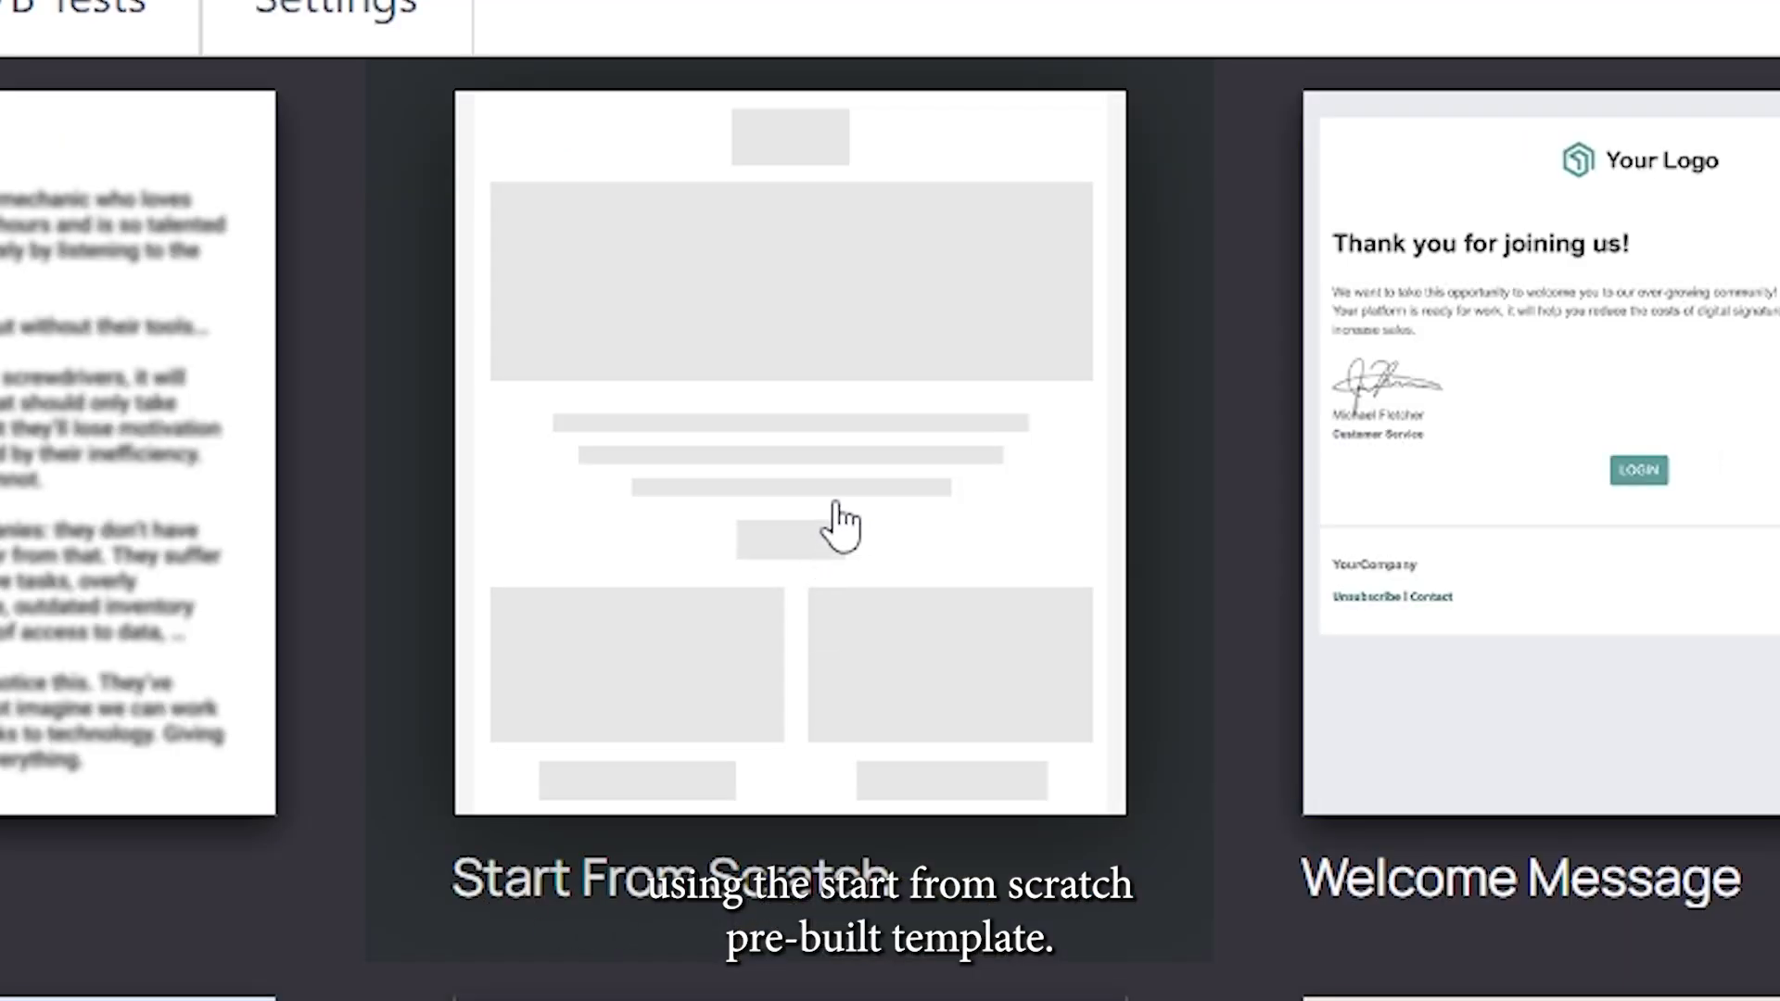
left_click(822, 542)
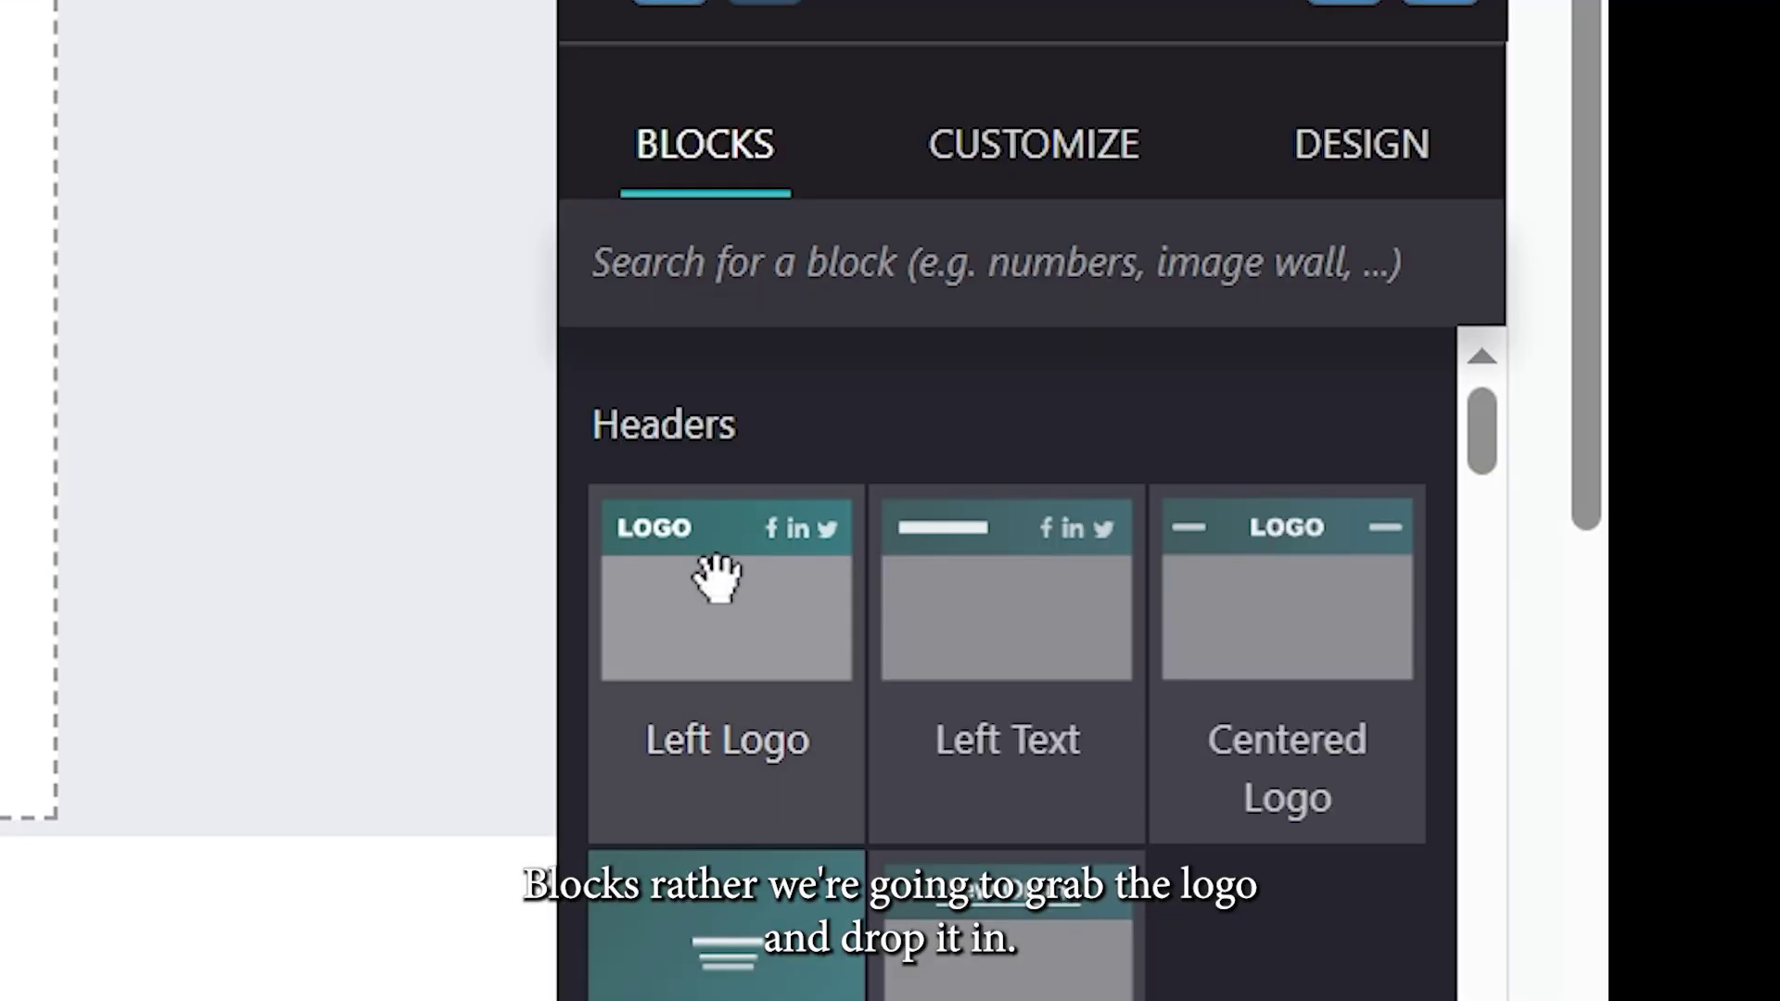
Add the Left Logo header and delete its TikTok, X and Instagram icons, keeping Facebook and LinkedIn.
left_click_drag(718, 579, 588, 667)
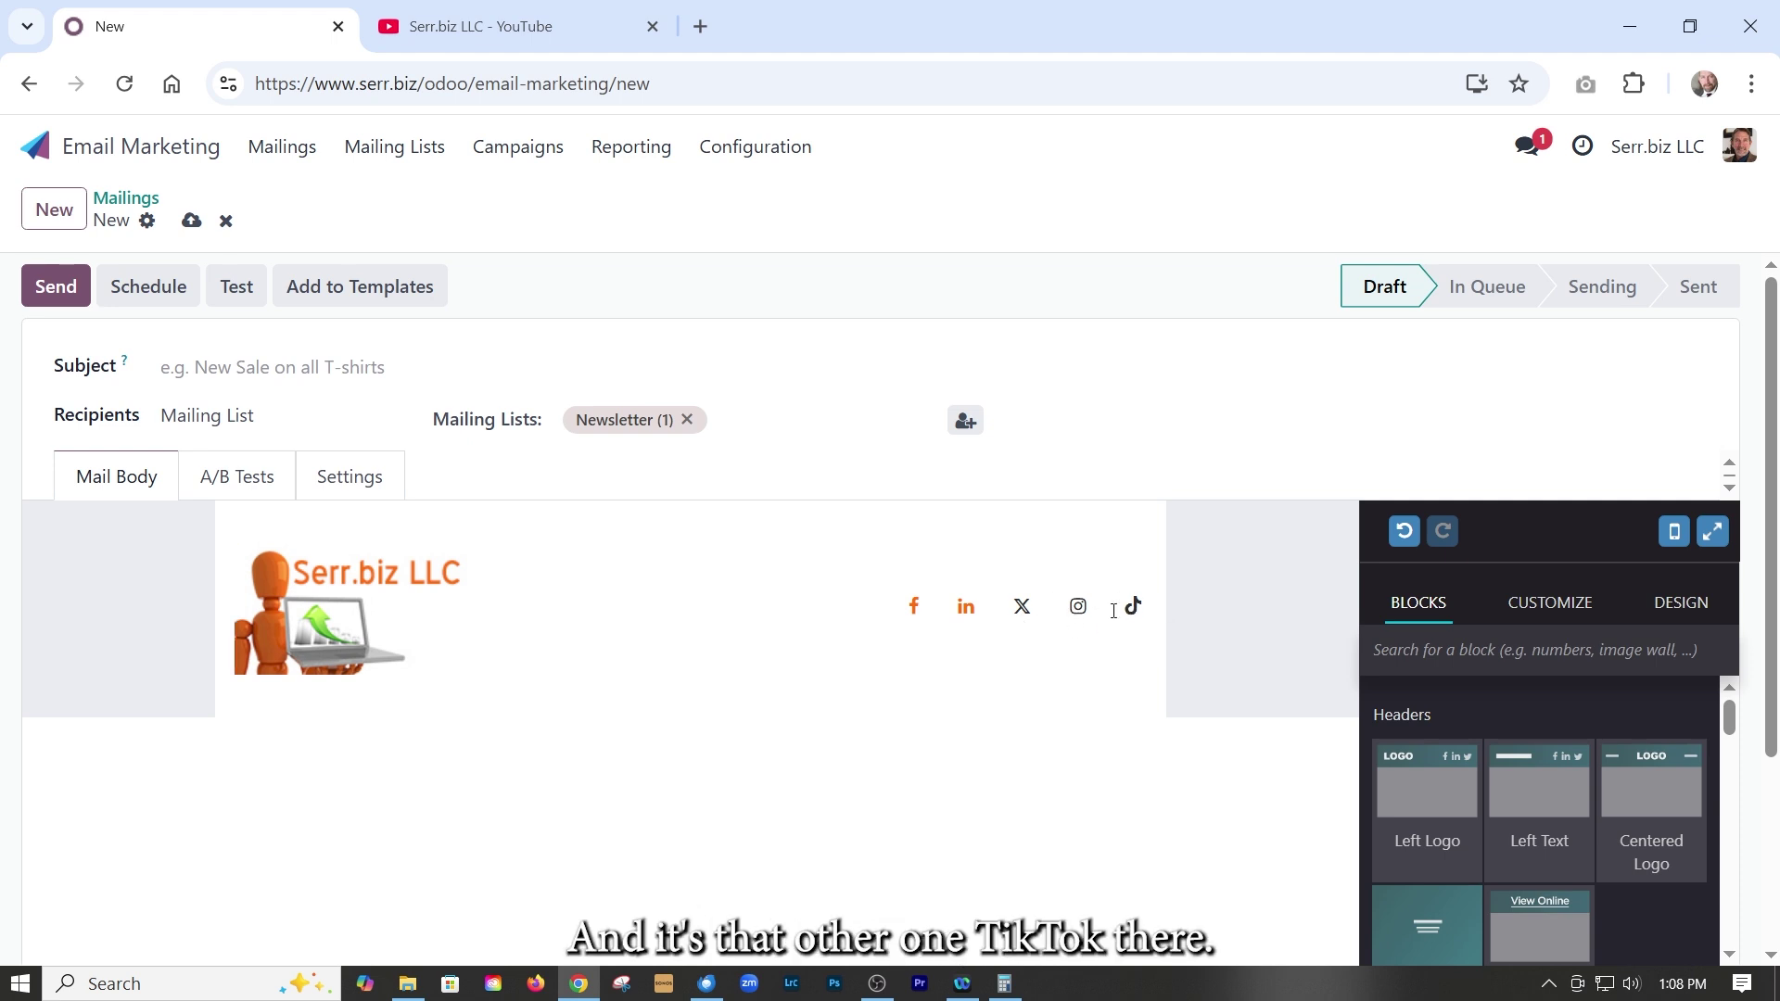
left_click(1146, 605)
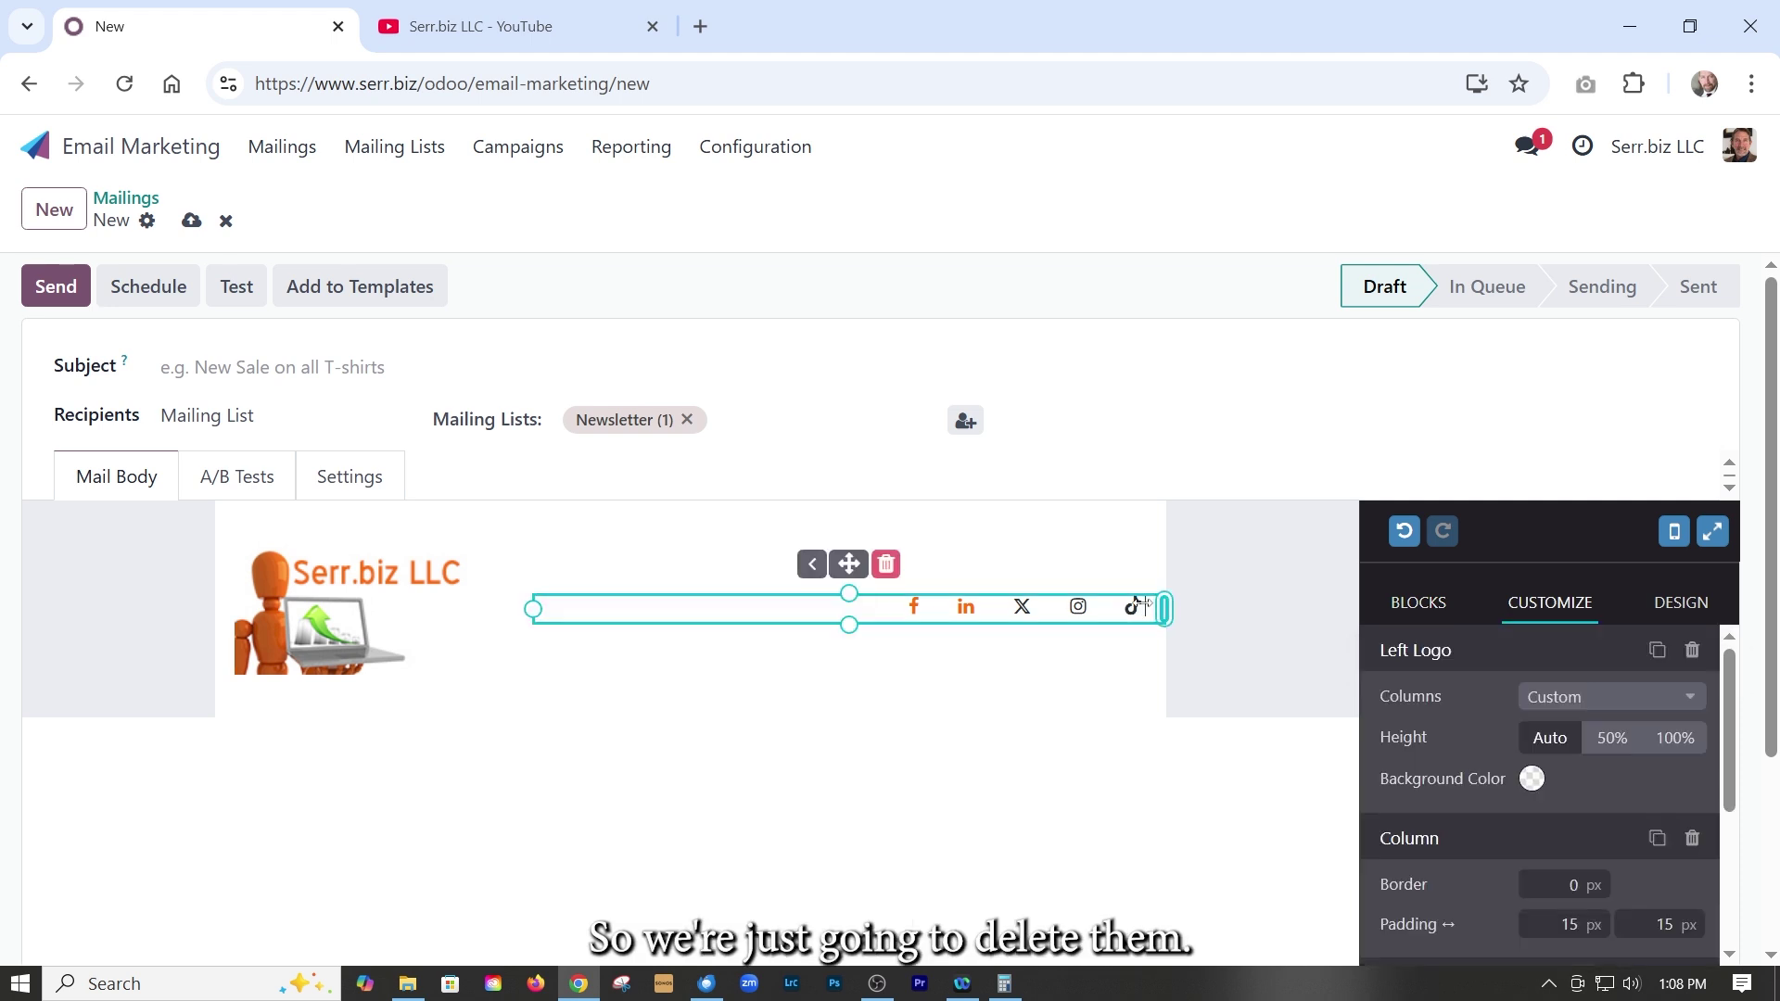
left_click(1135, 605)
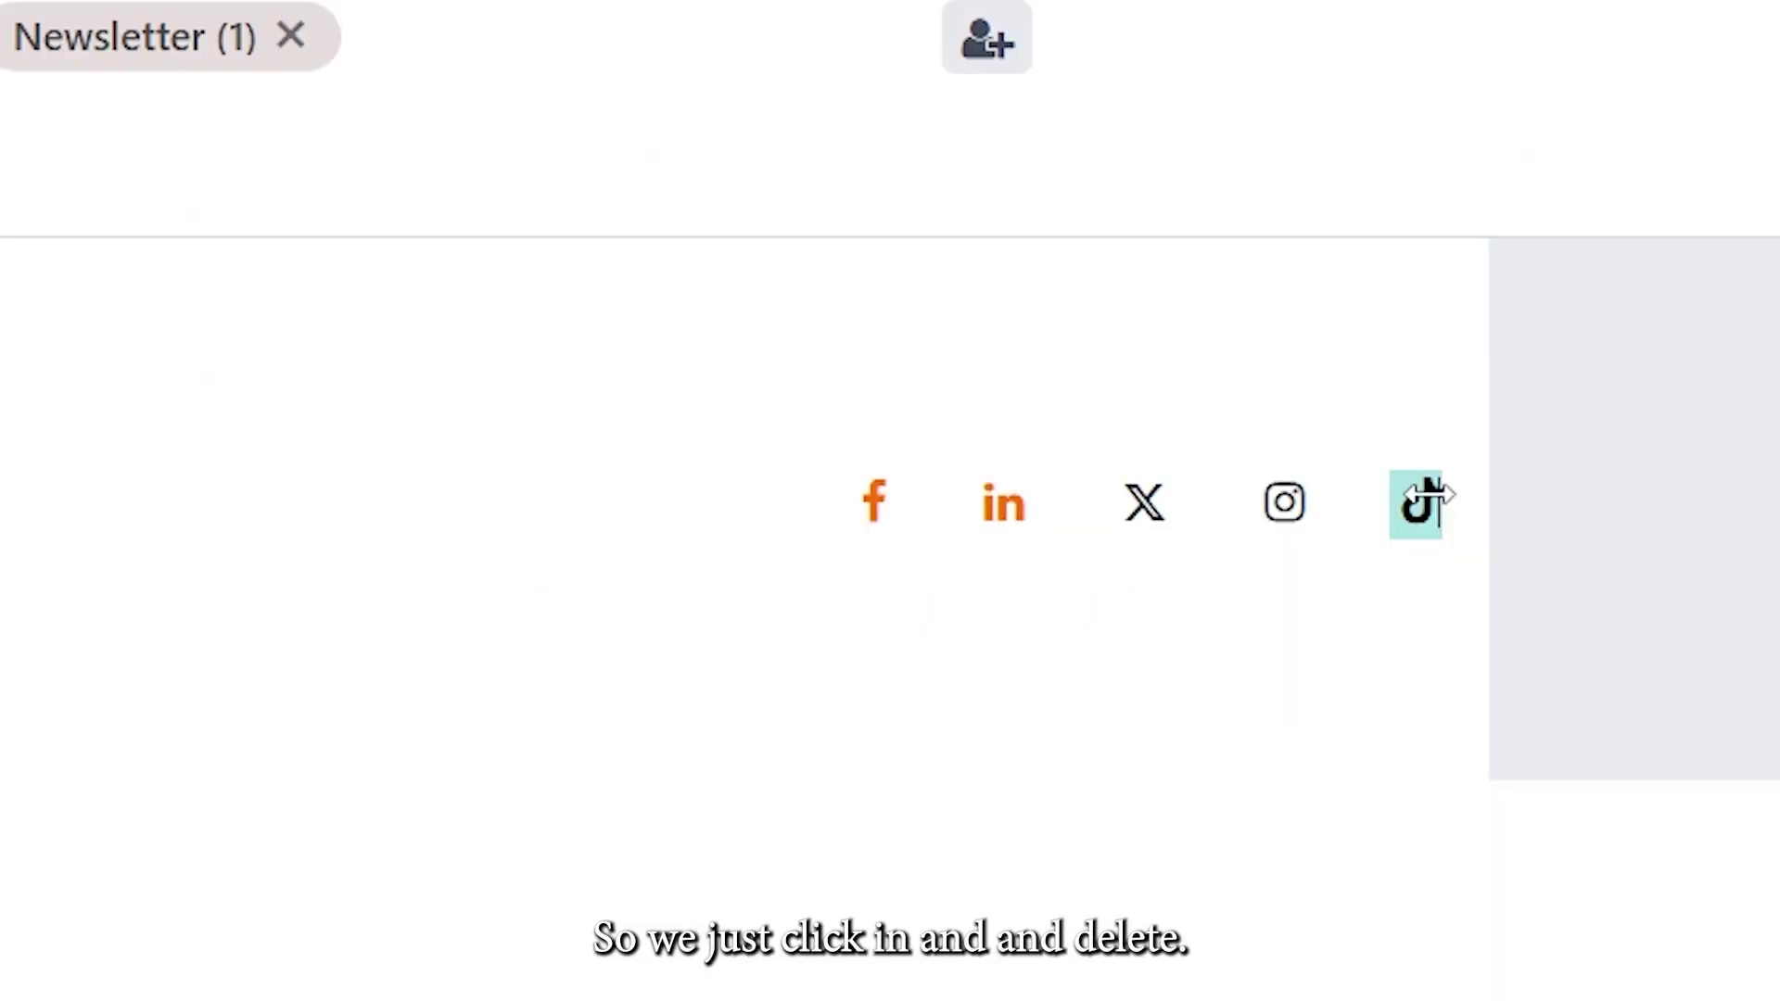
key("BackSpace")
key("BackSpace")
key("BackSpace")
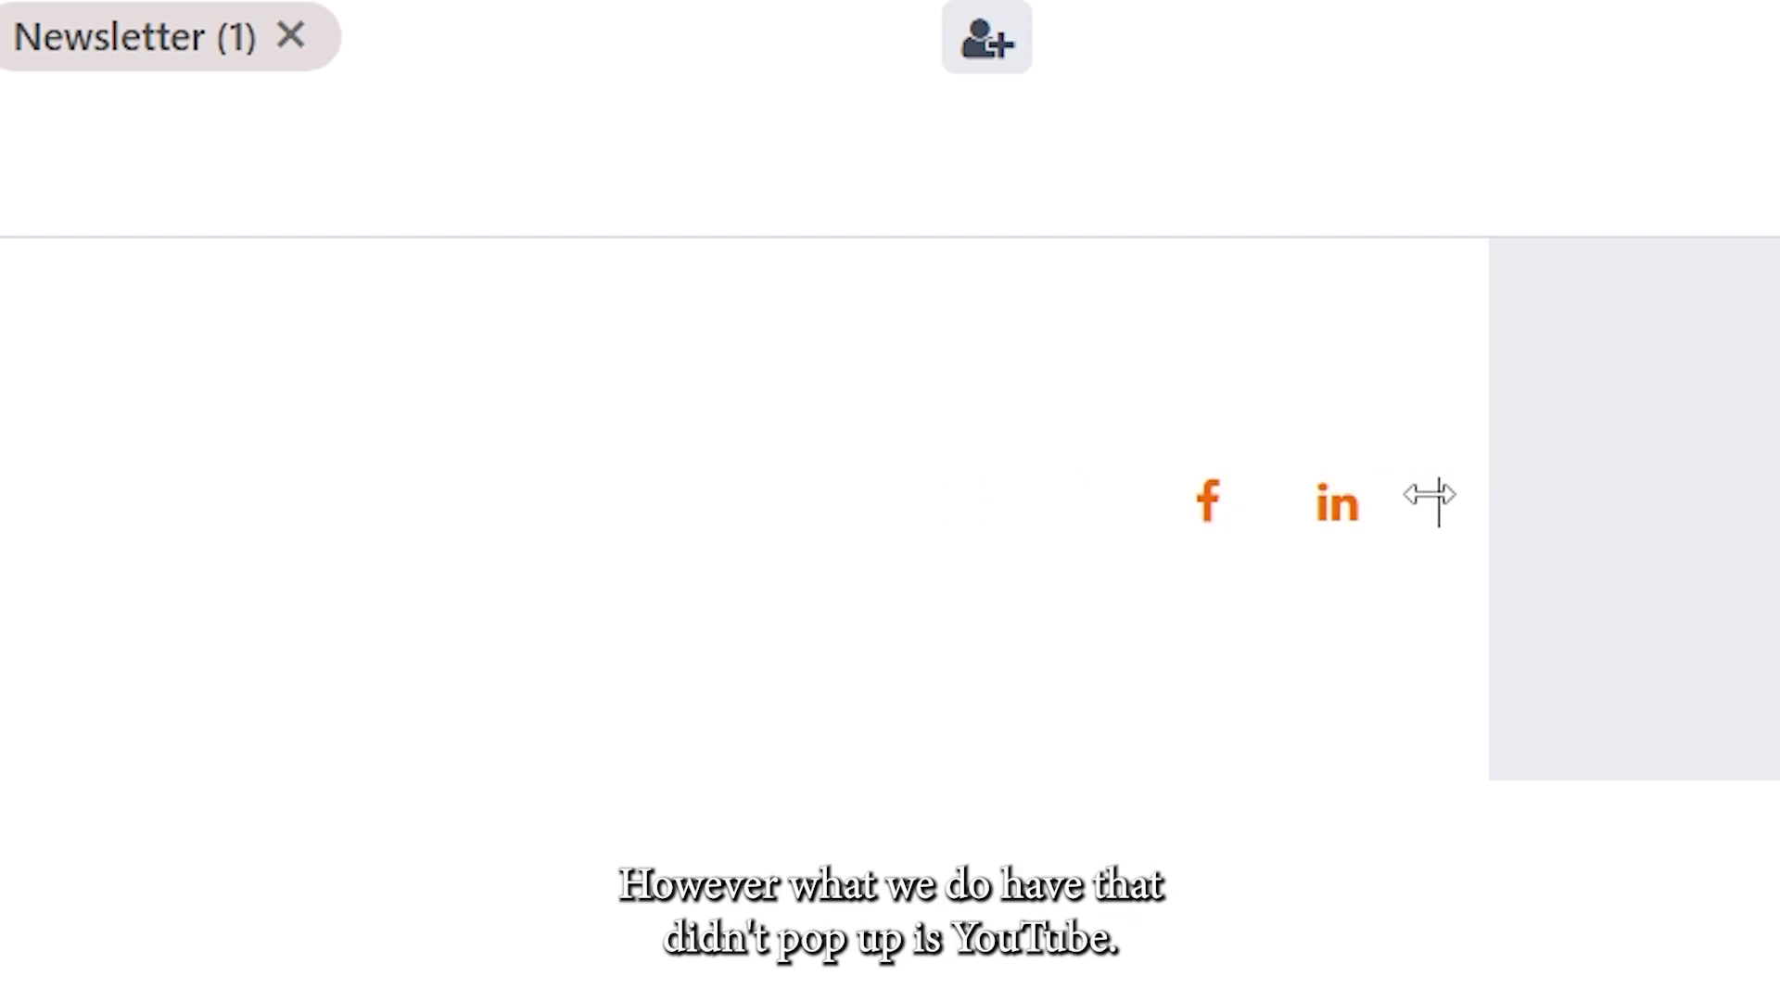
key("BackSpace")
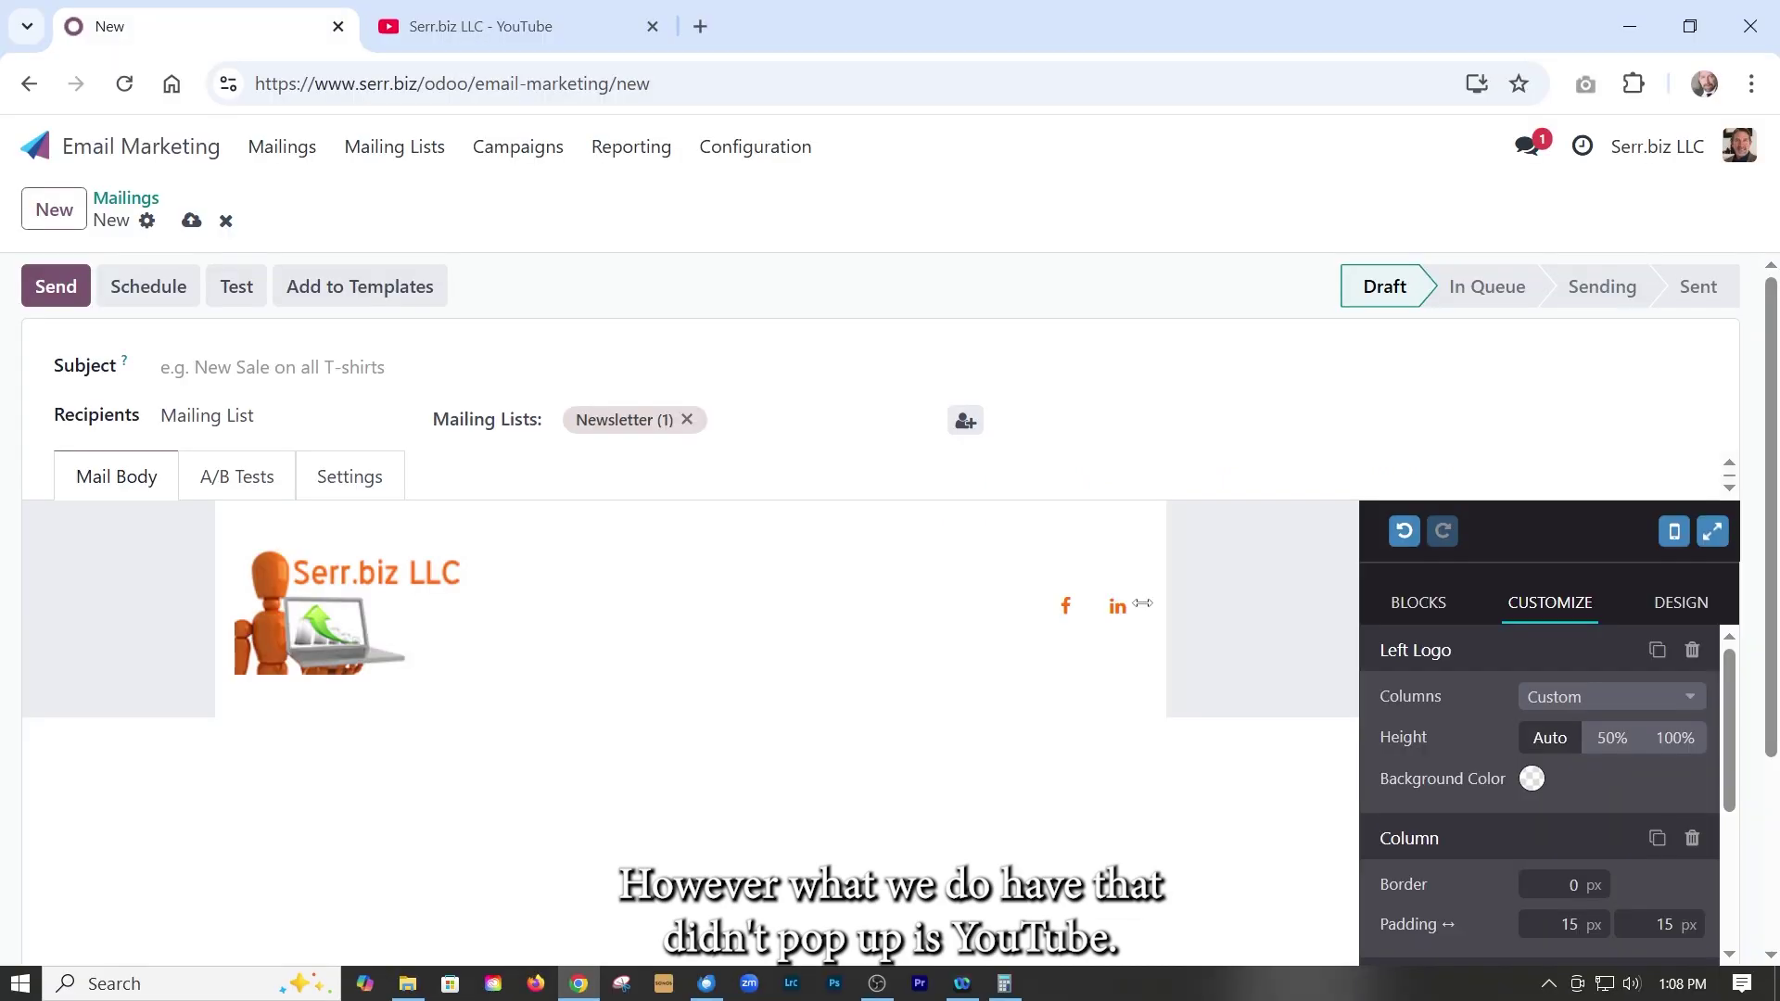
Insert a YouTube icon from the media Icons search right after the LinkedIn icon.
left_click(1142, 604)
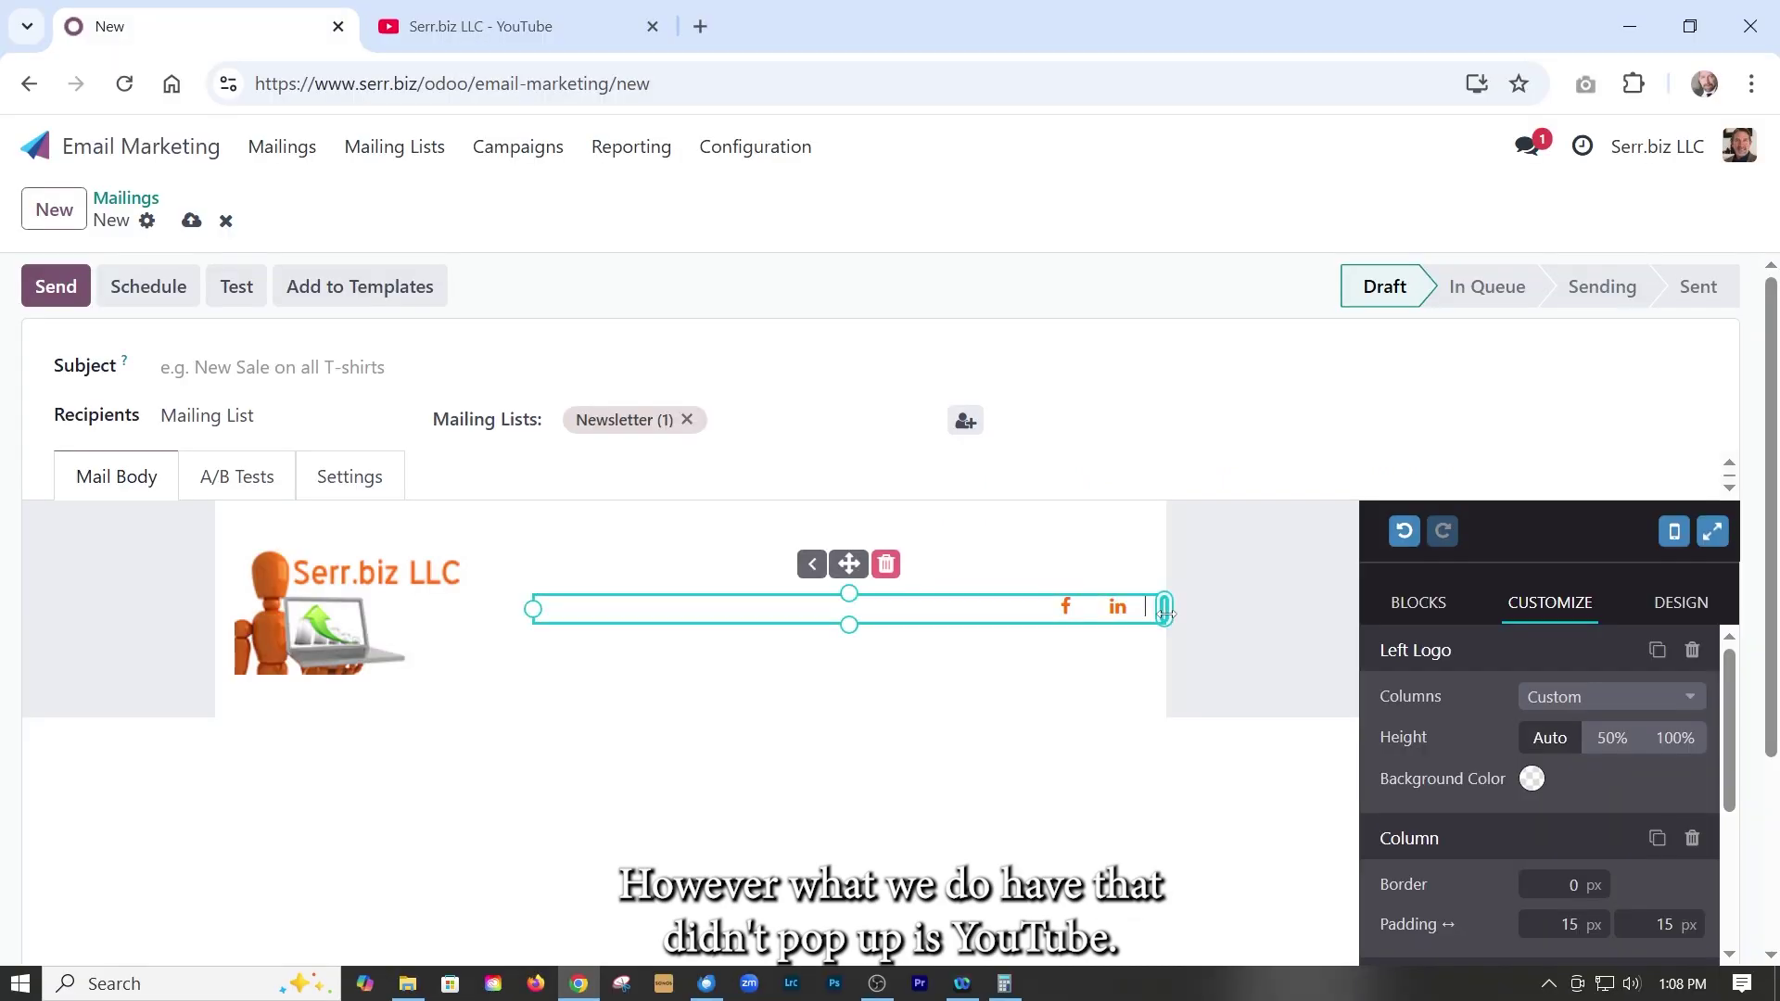
left_click(1196, 616)
scroll(1529, 788, "down", 3)
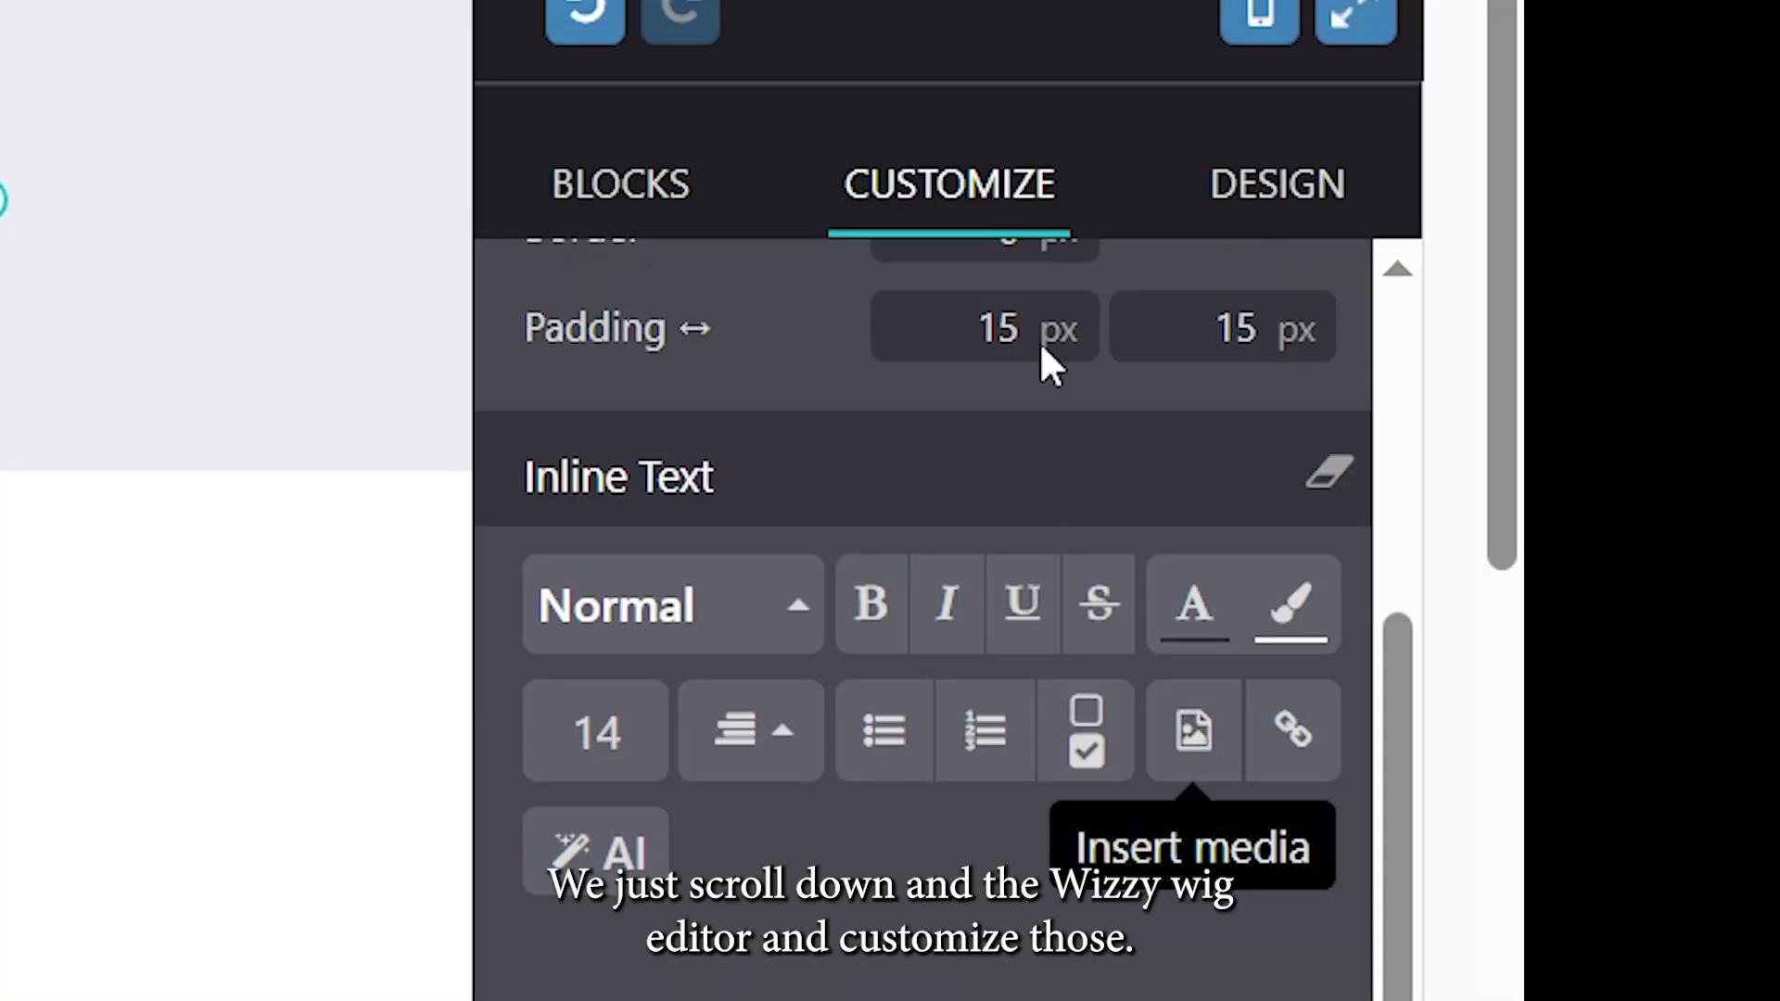
left_click(1200, 736)
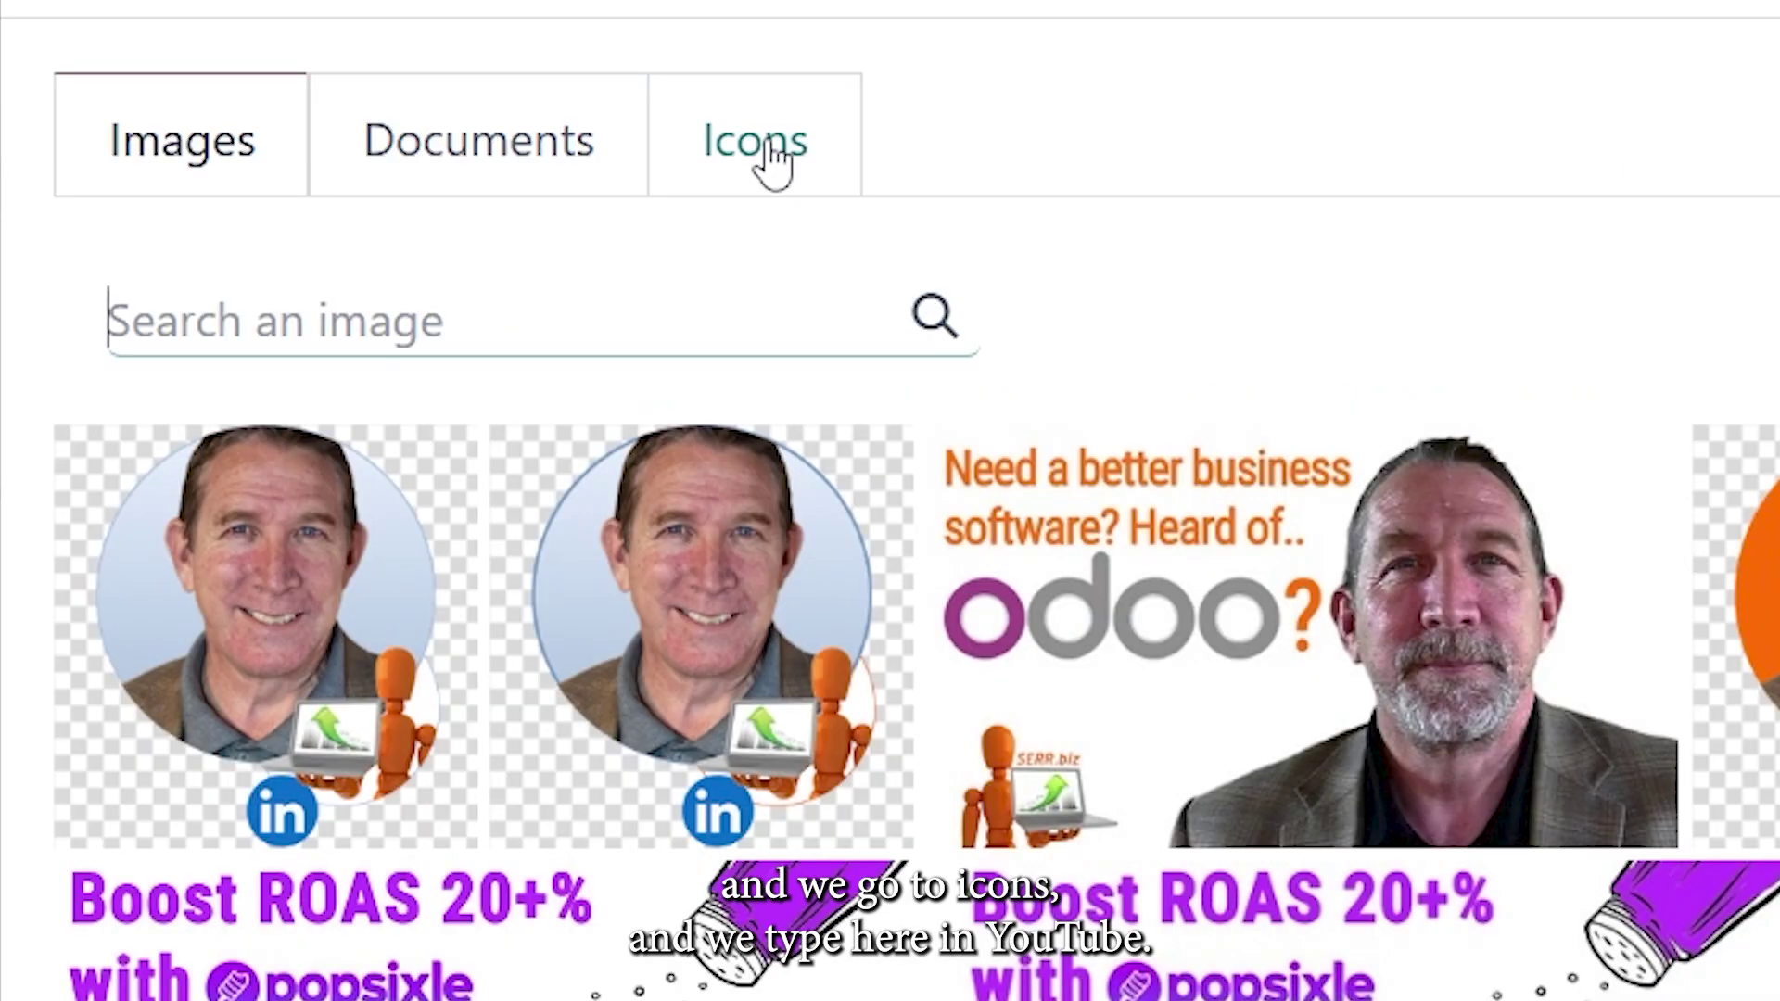
left_click(774, 162)
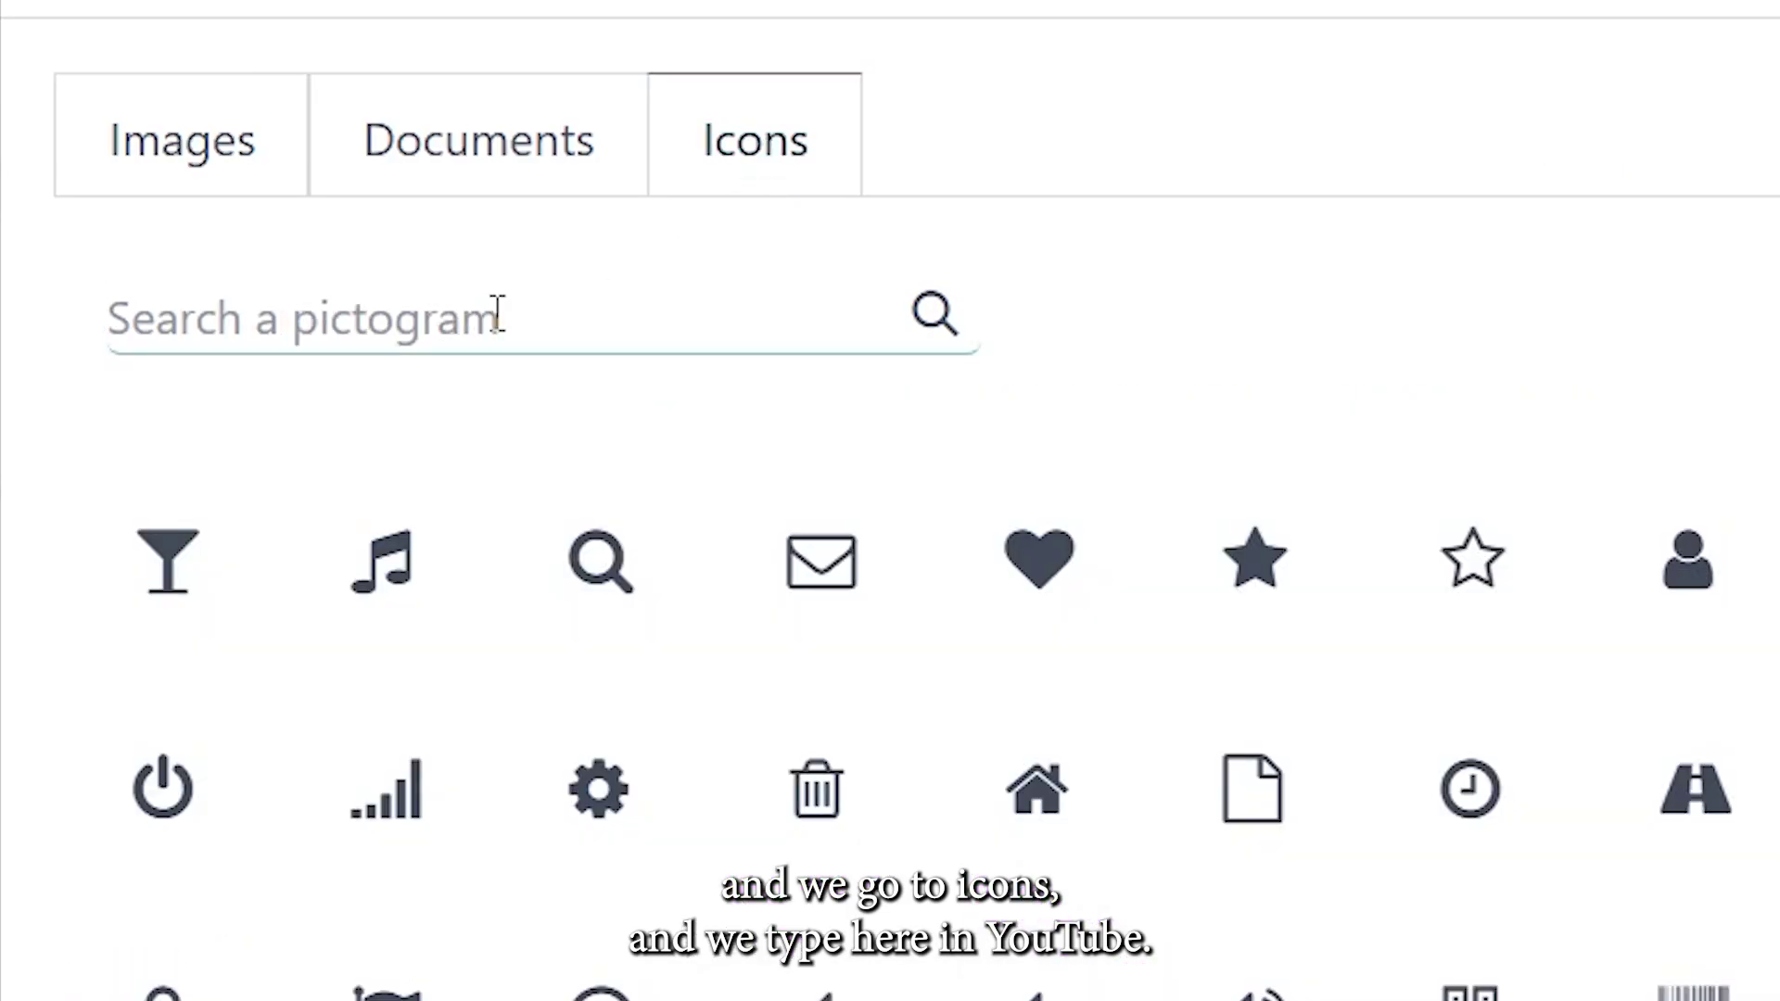
type("youtube")
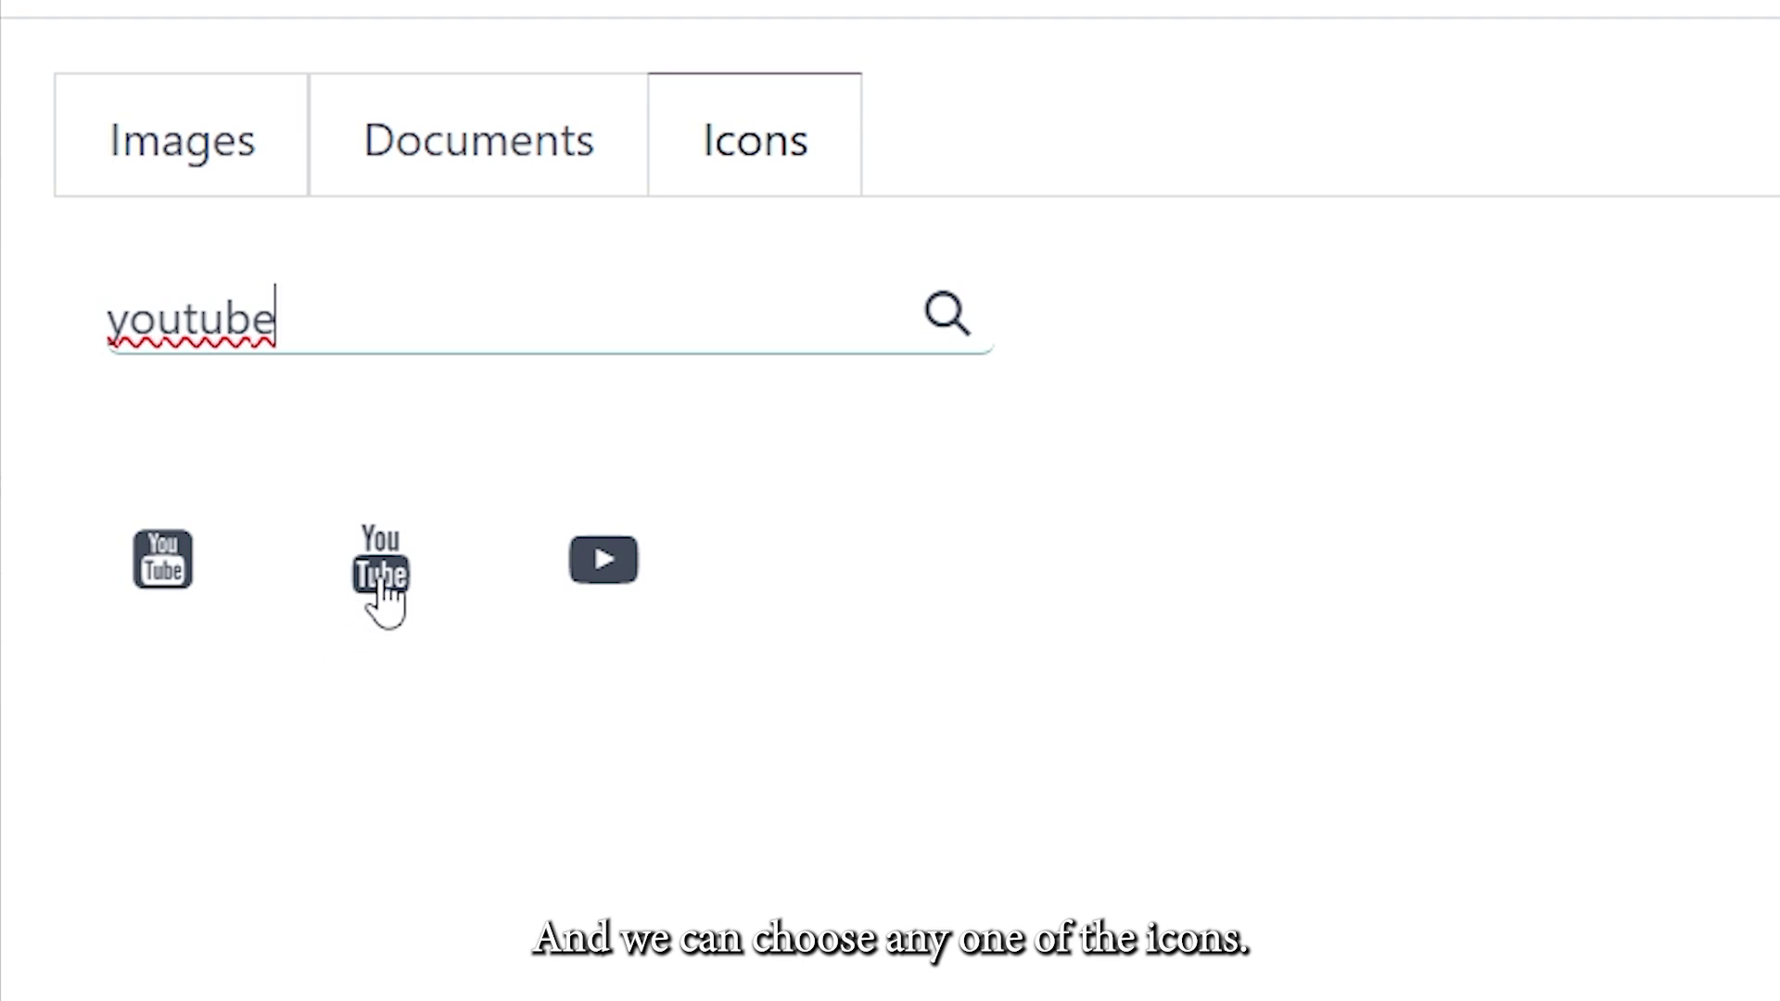
left_click(380, 580)
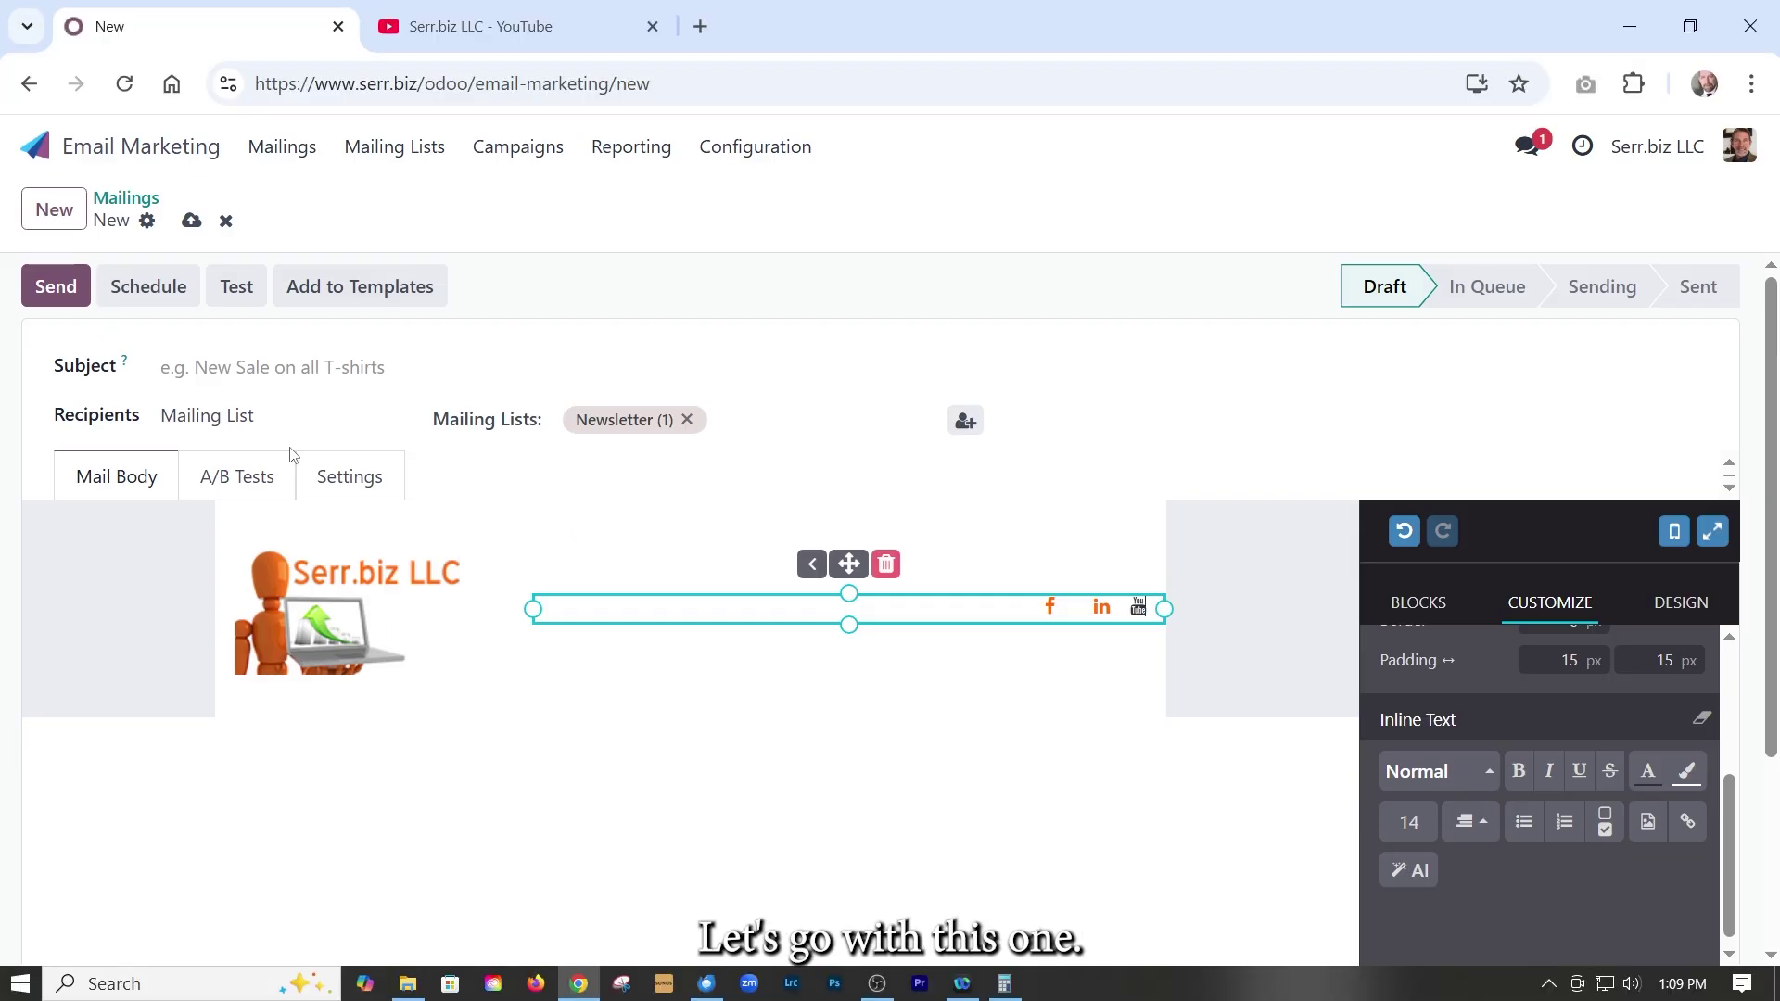
Select the new YouTube icon and bring up the company's YouTube channel page.
left_click(1139, 607)
left_click(1139, 608)
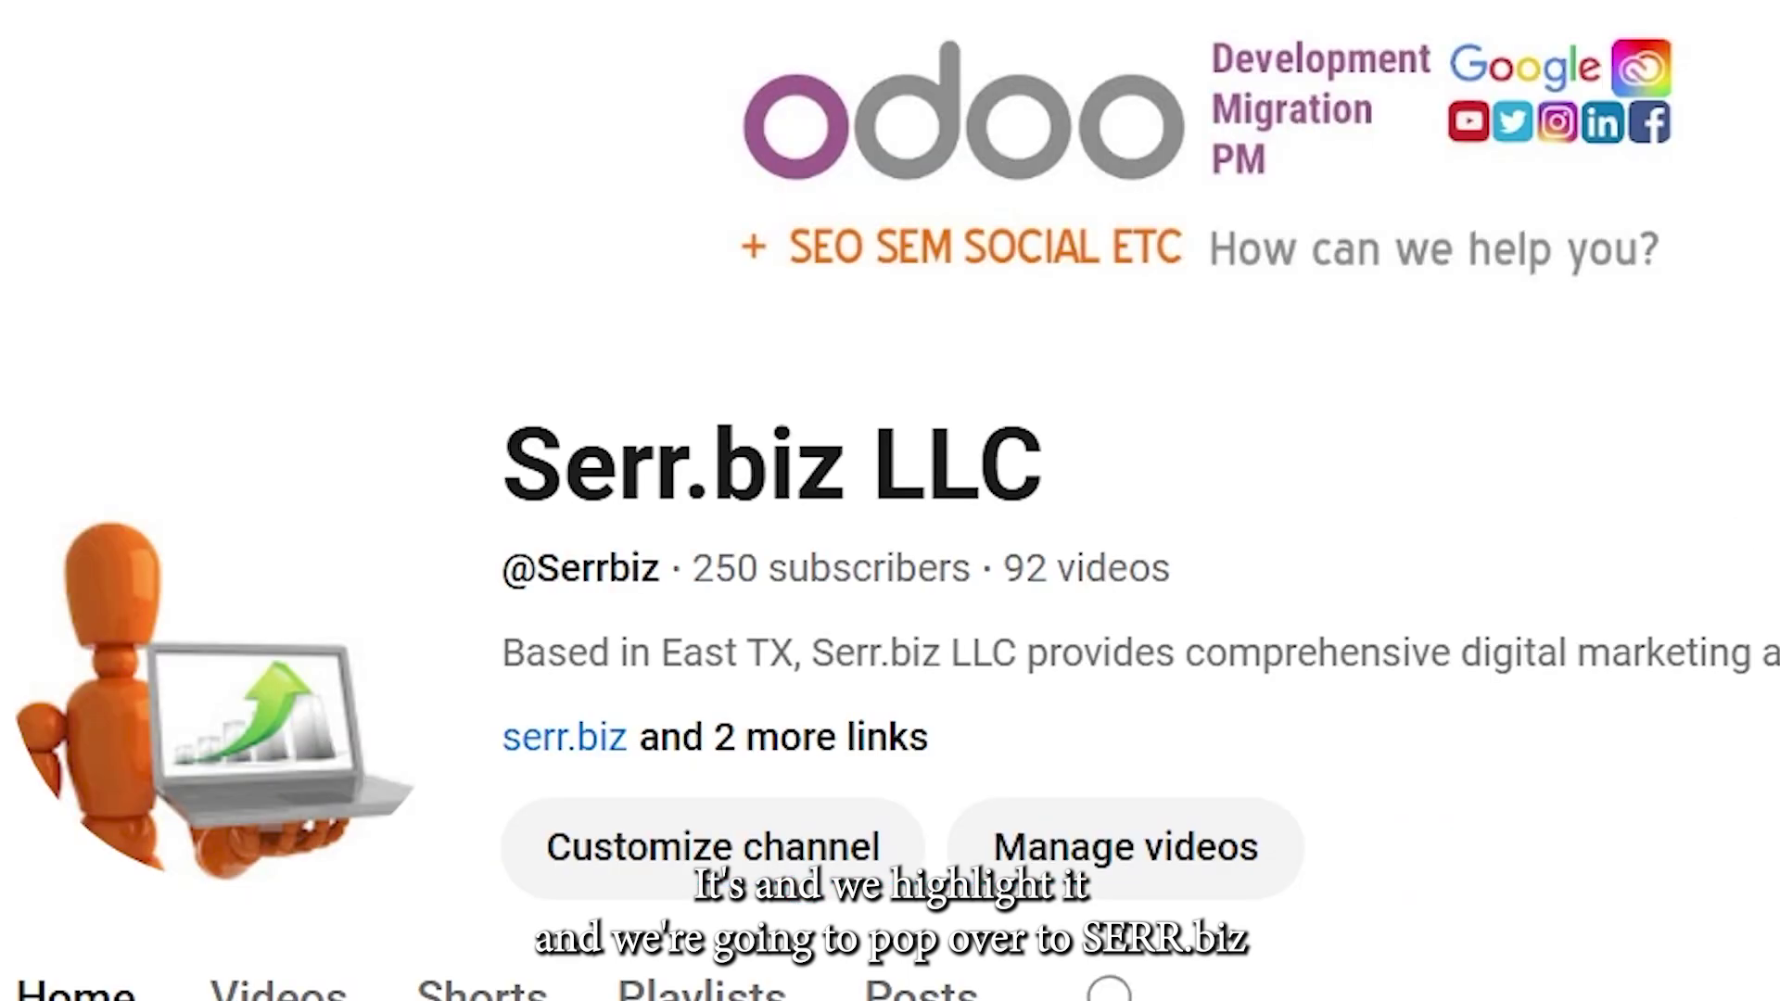
left_click(1239, 211)
Copy the YouTube channel URL and paste it as the YouTube icon's link.
left_click(1153, 191)
left_click_drag(1152, 191, 355, 197)
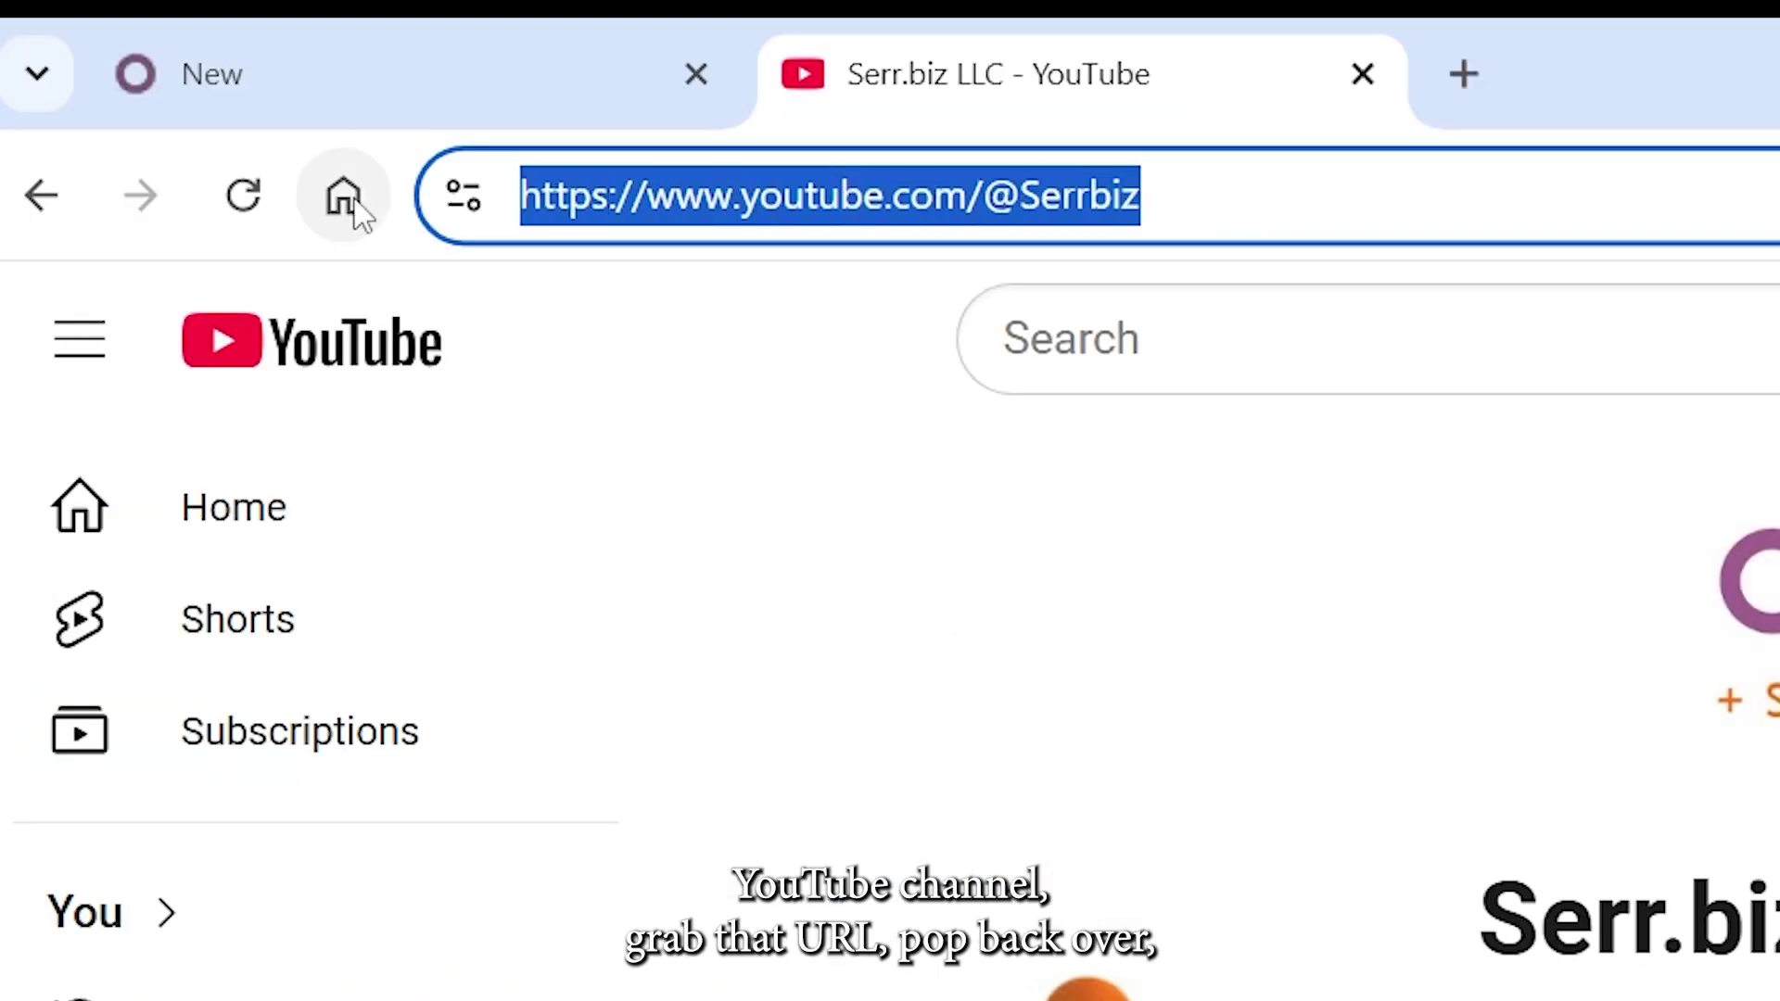
left_click(239, 78)
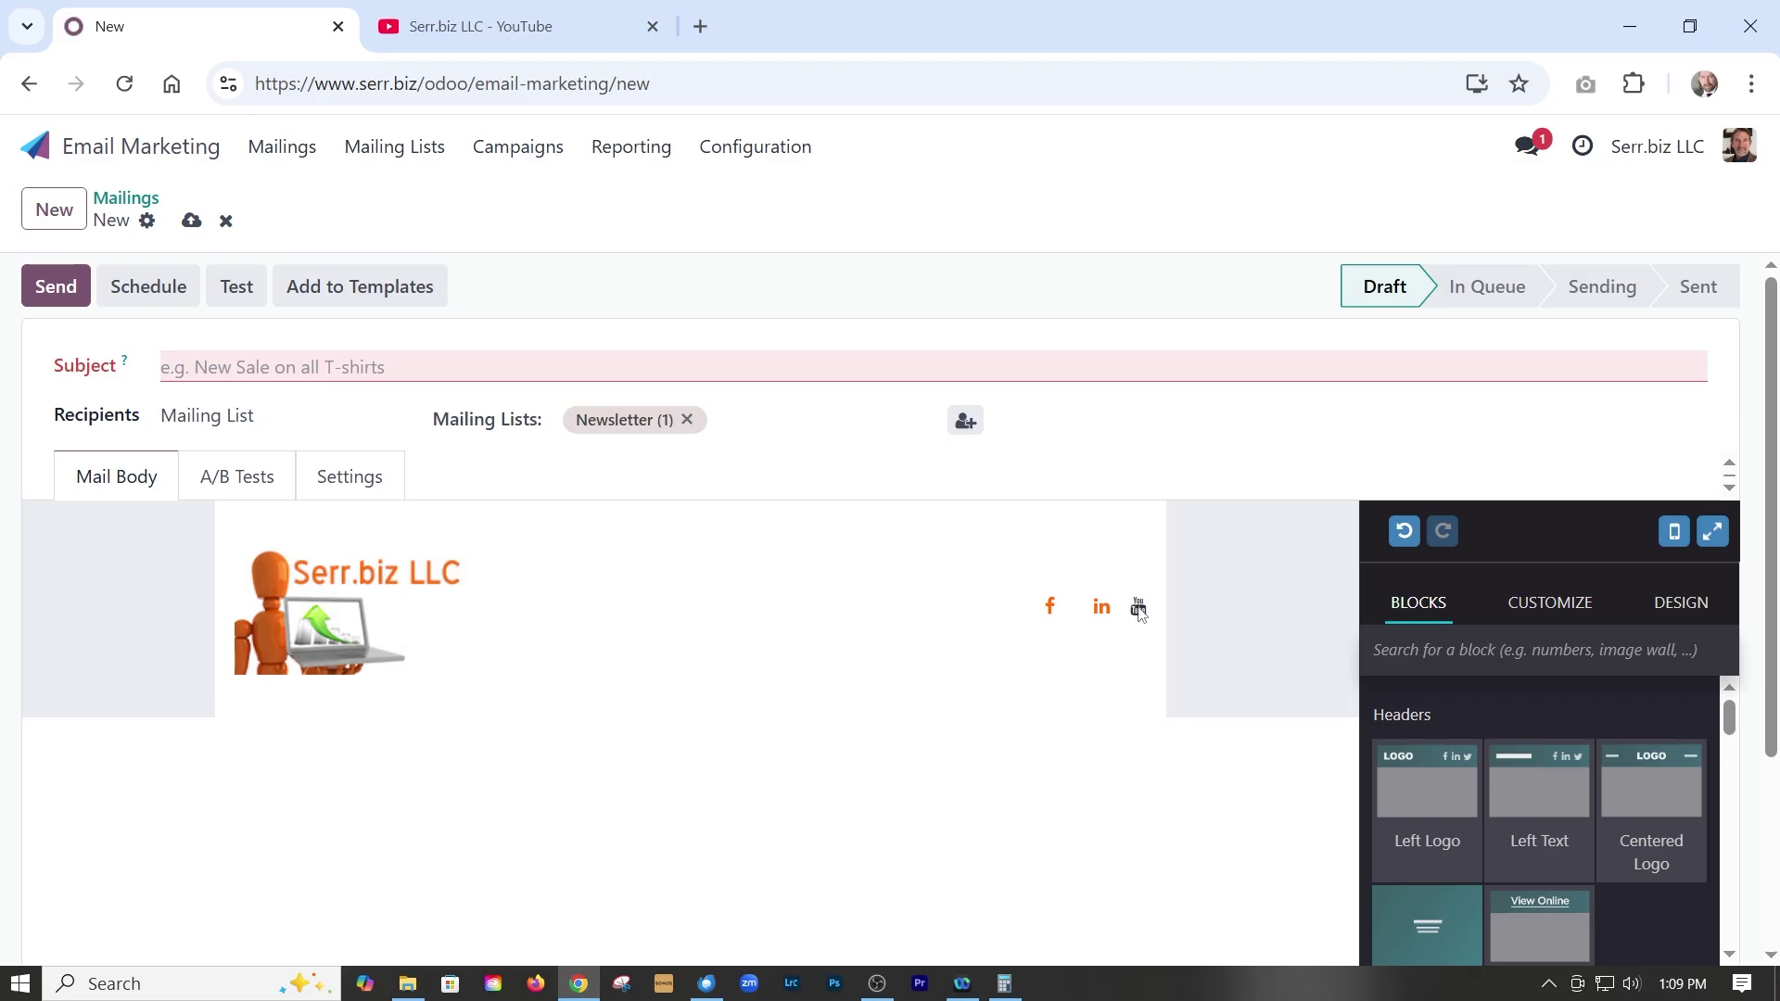
left_click(1138, 608)
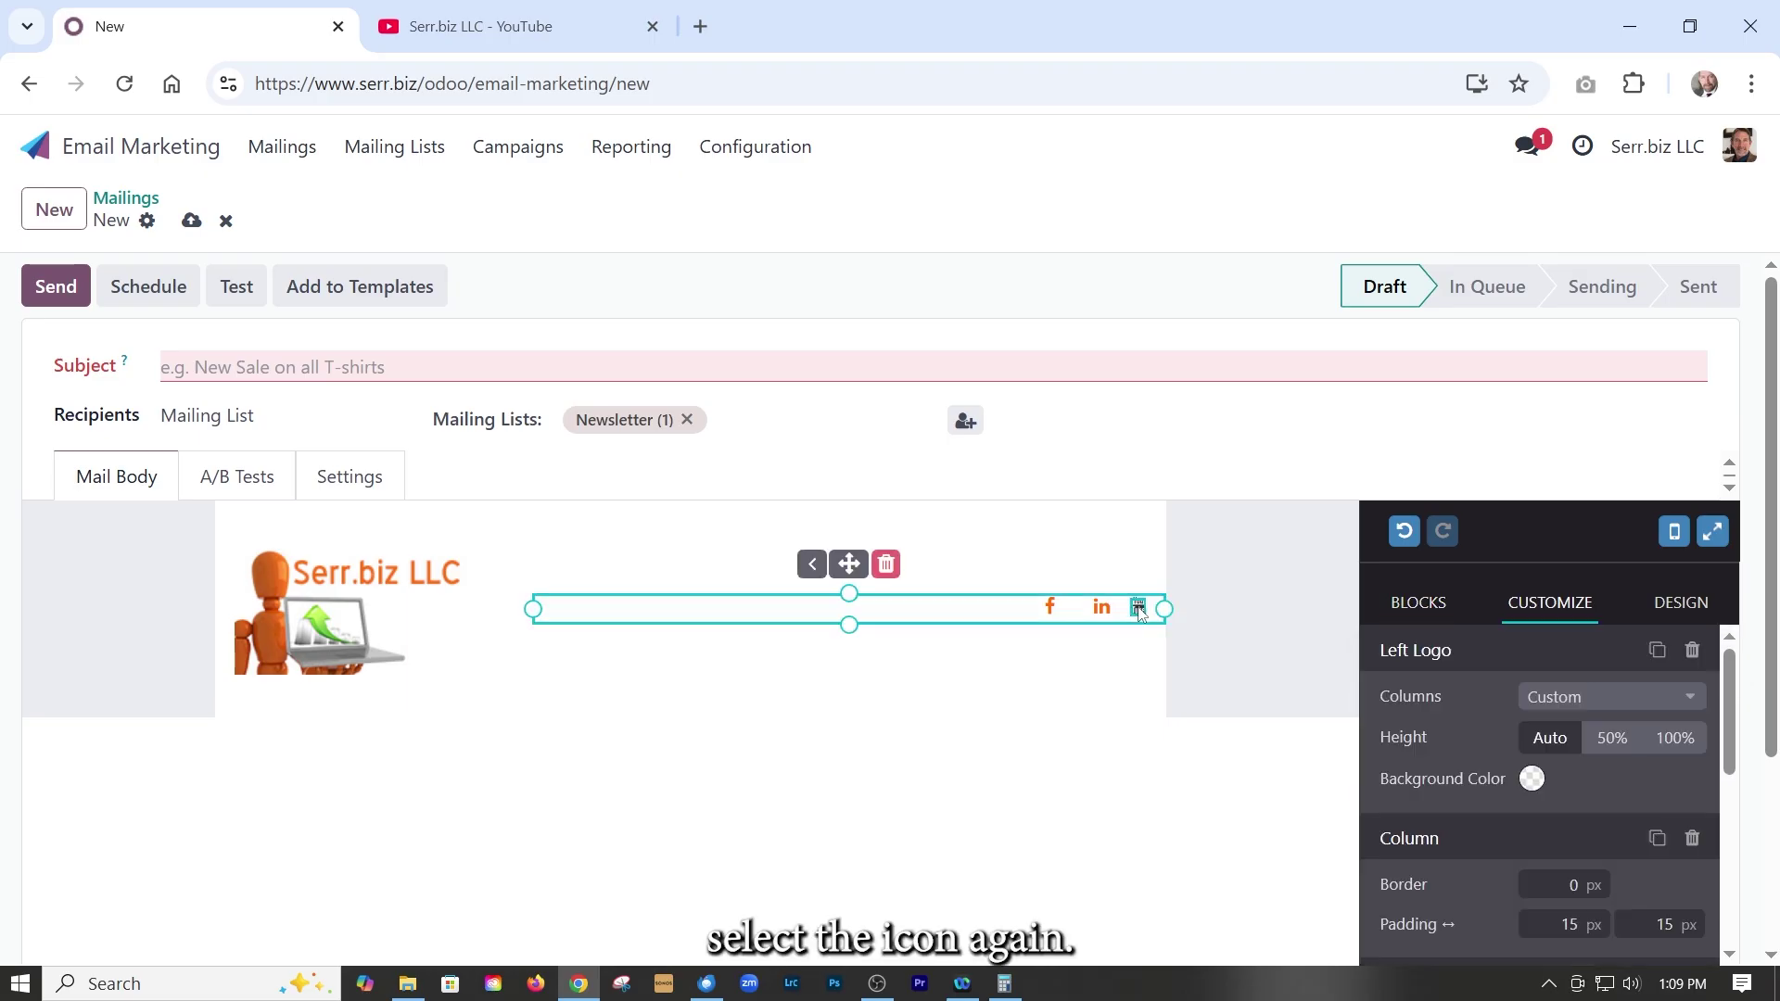
scroll(1569, 834, "down", 5)
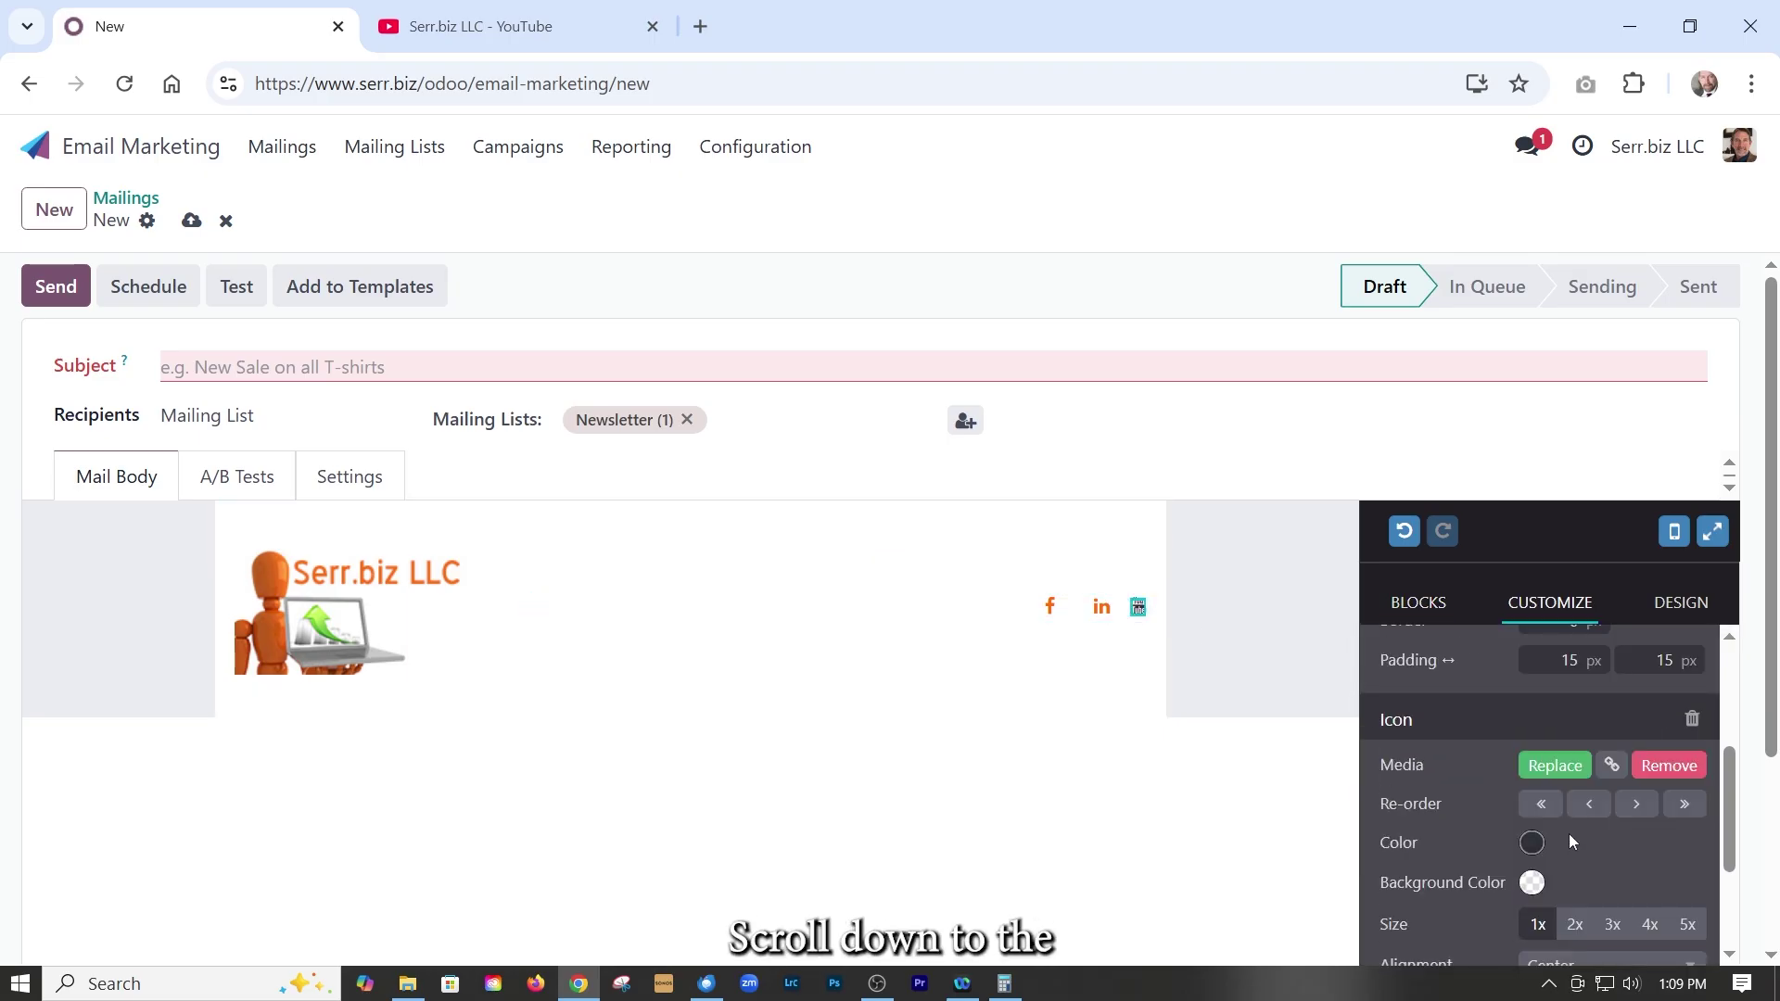
scroll(1568, 833, "up", 3)
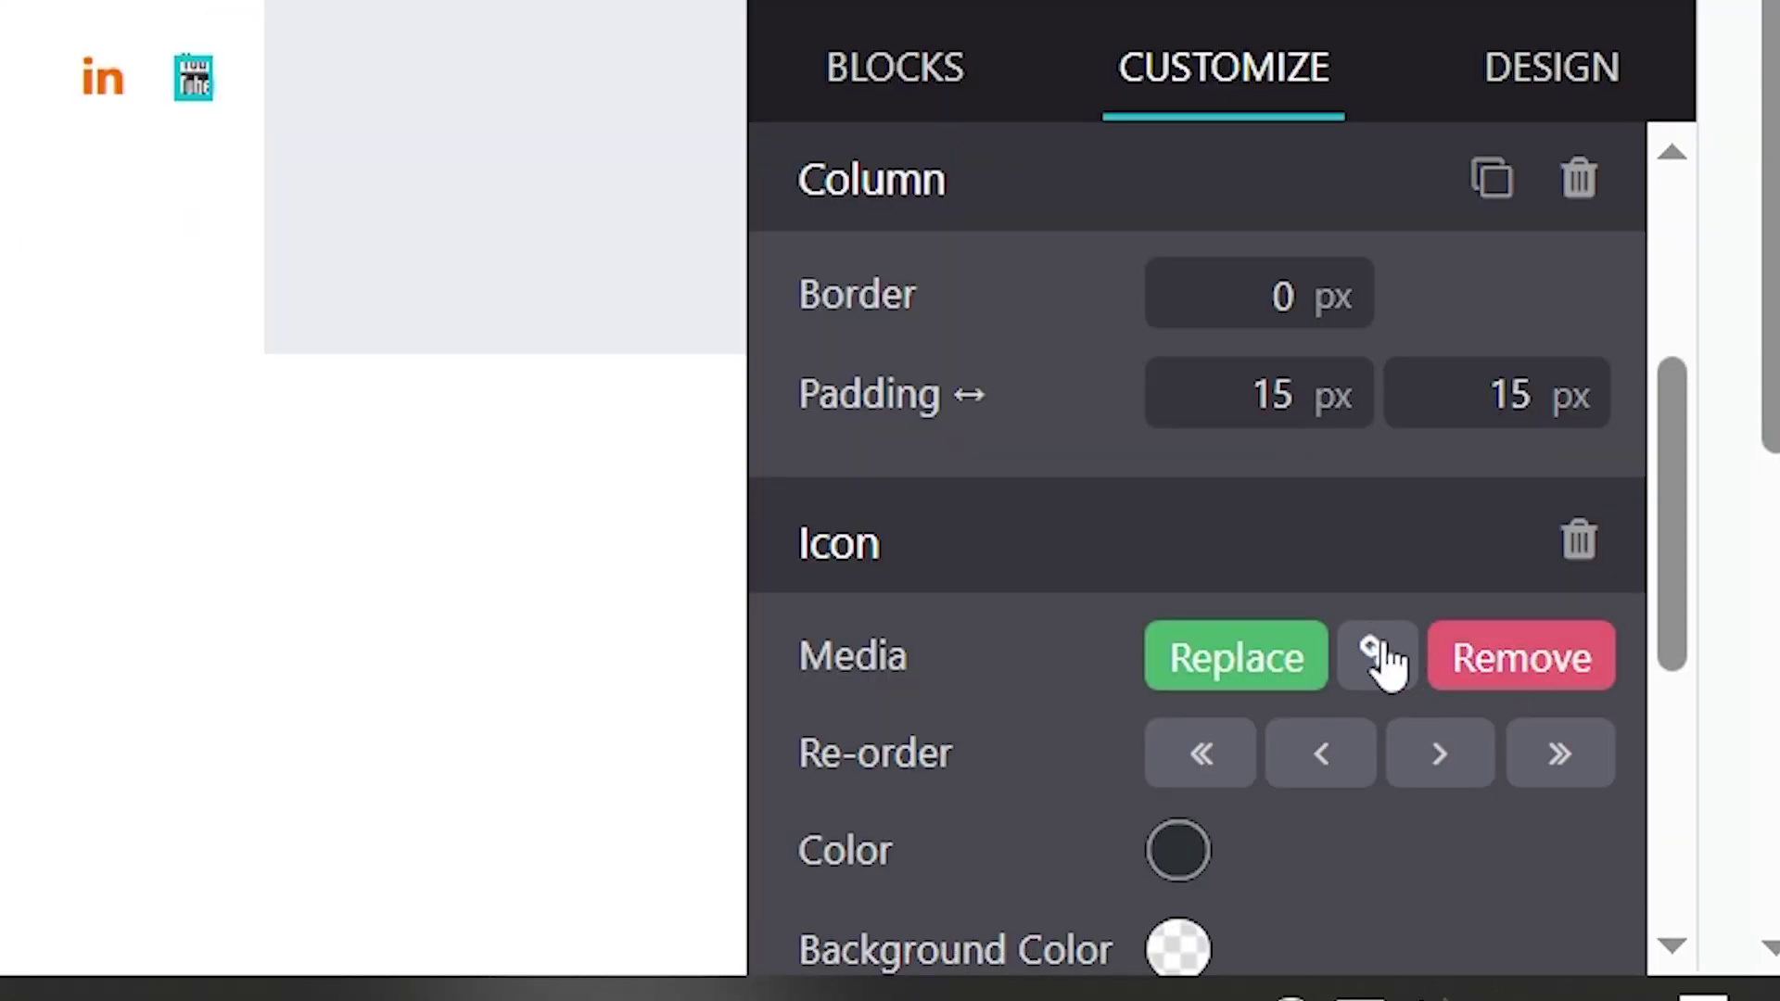
left_click(1382, 658)
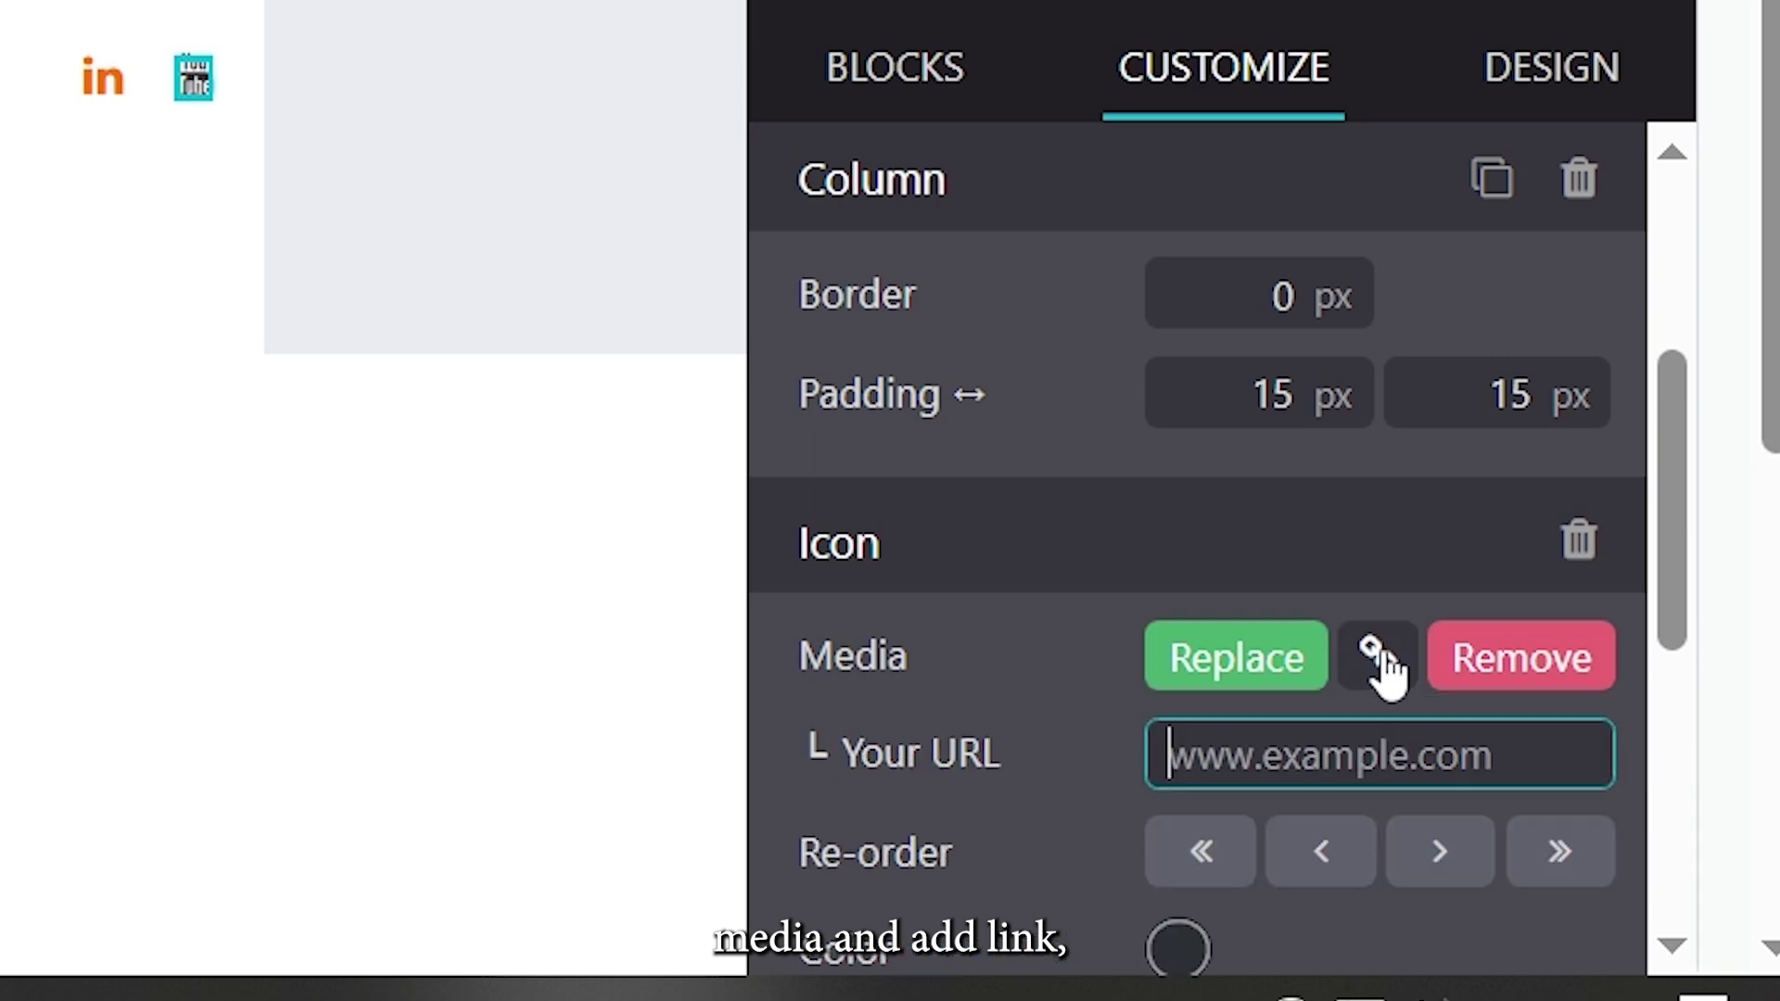
type("https://www.youtube.com/@Serrbiz")
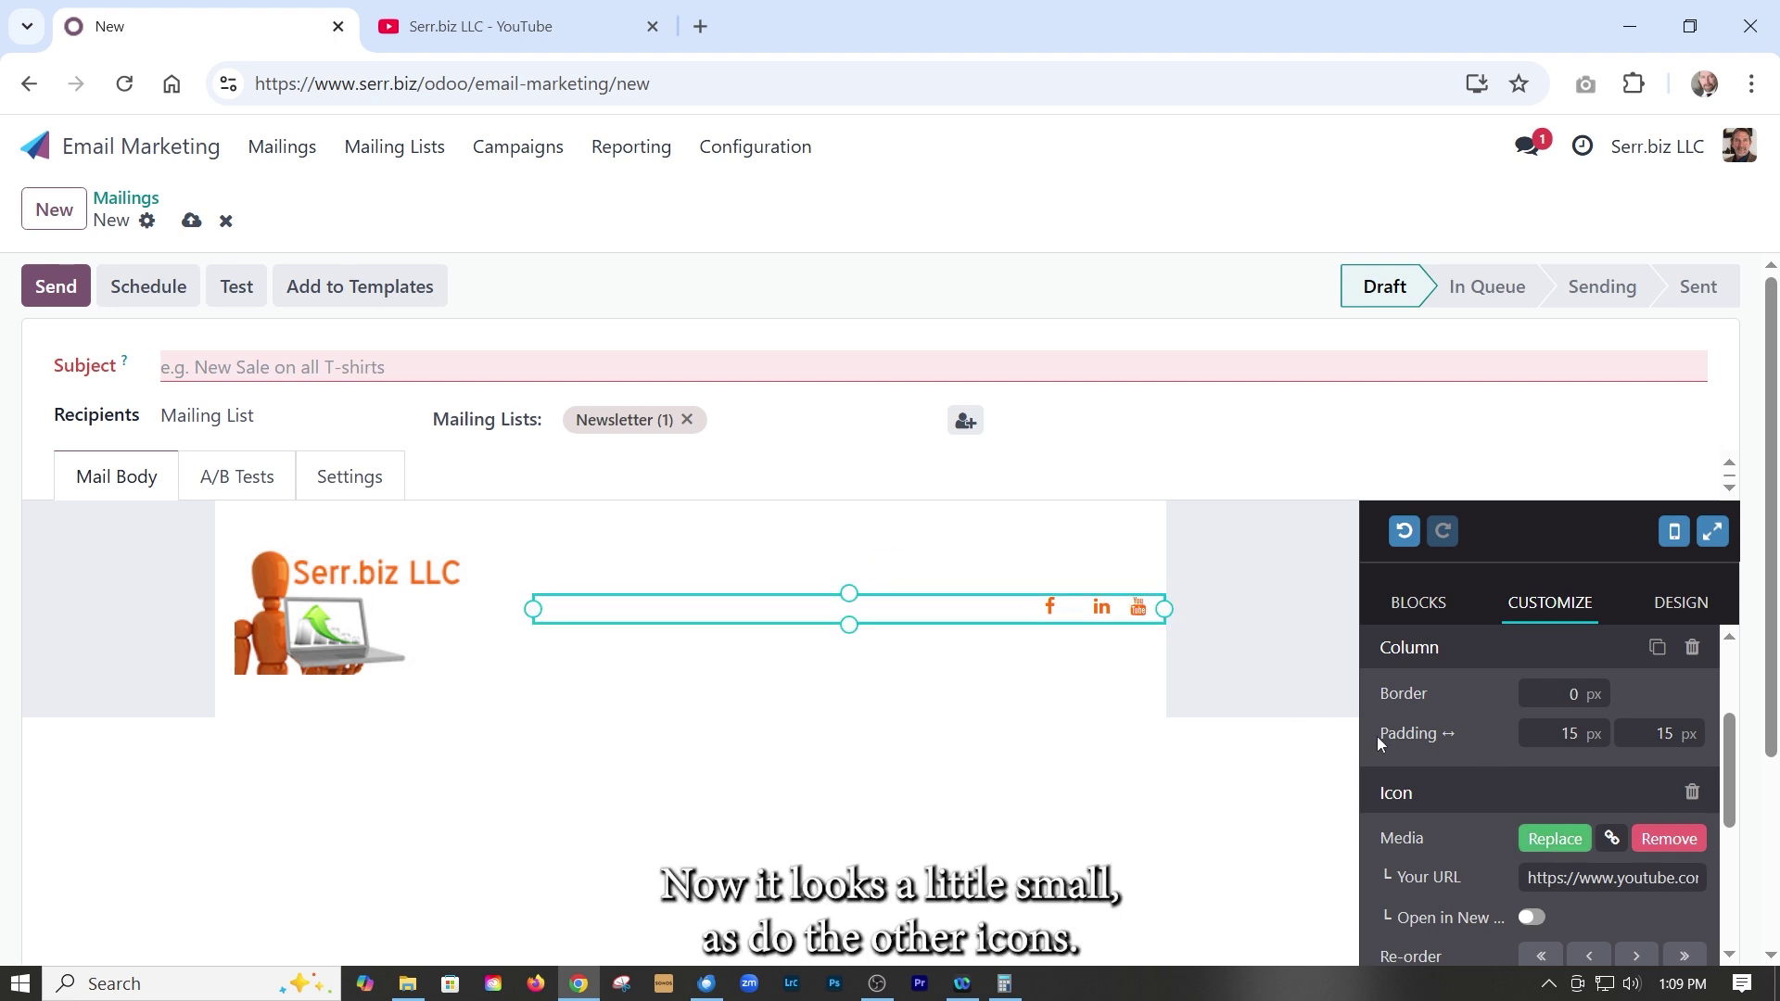
Set the YouTube, LinkedIn and Facebook icons to 2x size.
scroll(1455, 821, "down", 3)
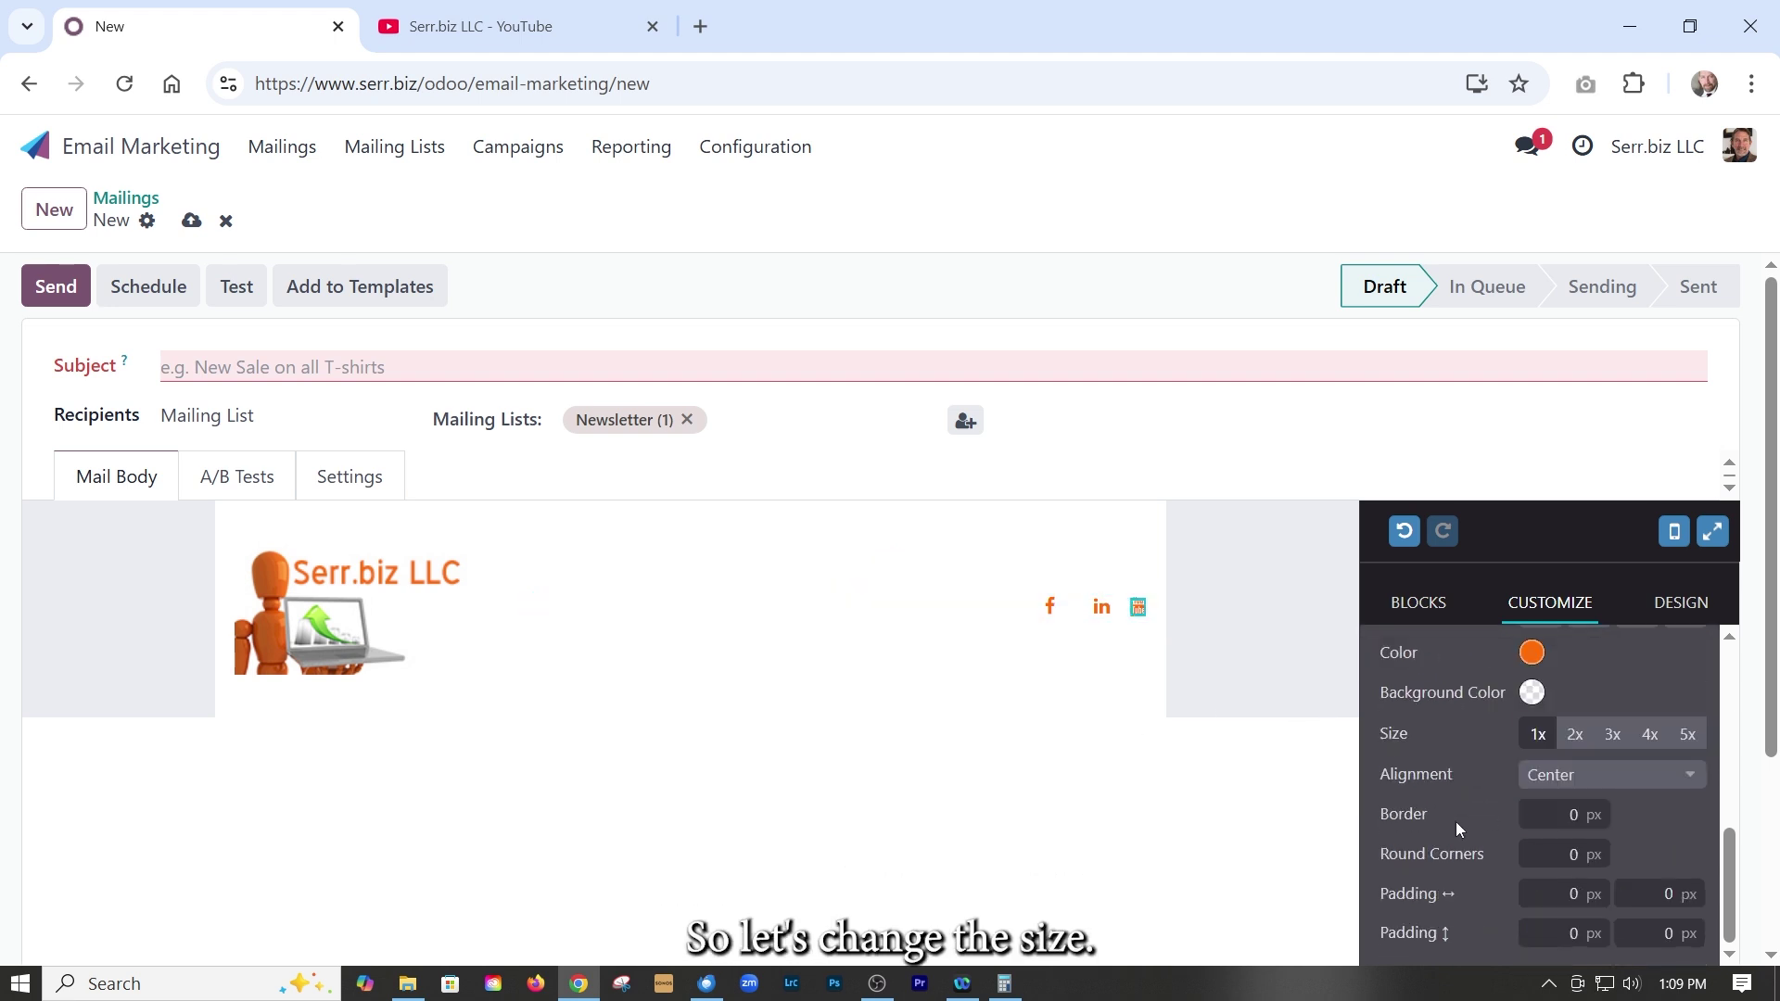
left_click(1576, 737)
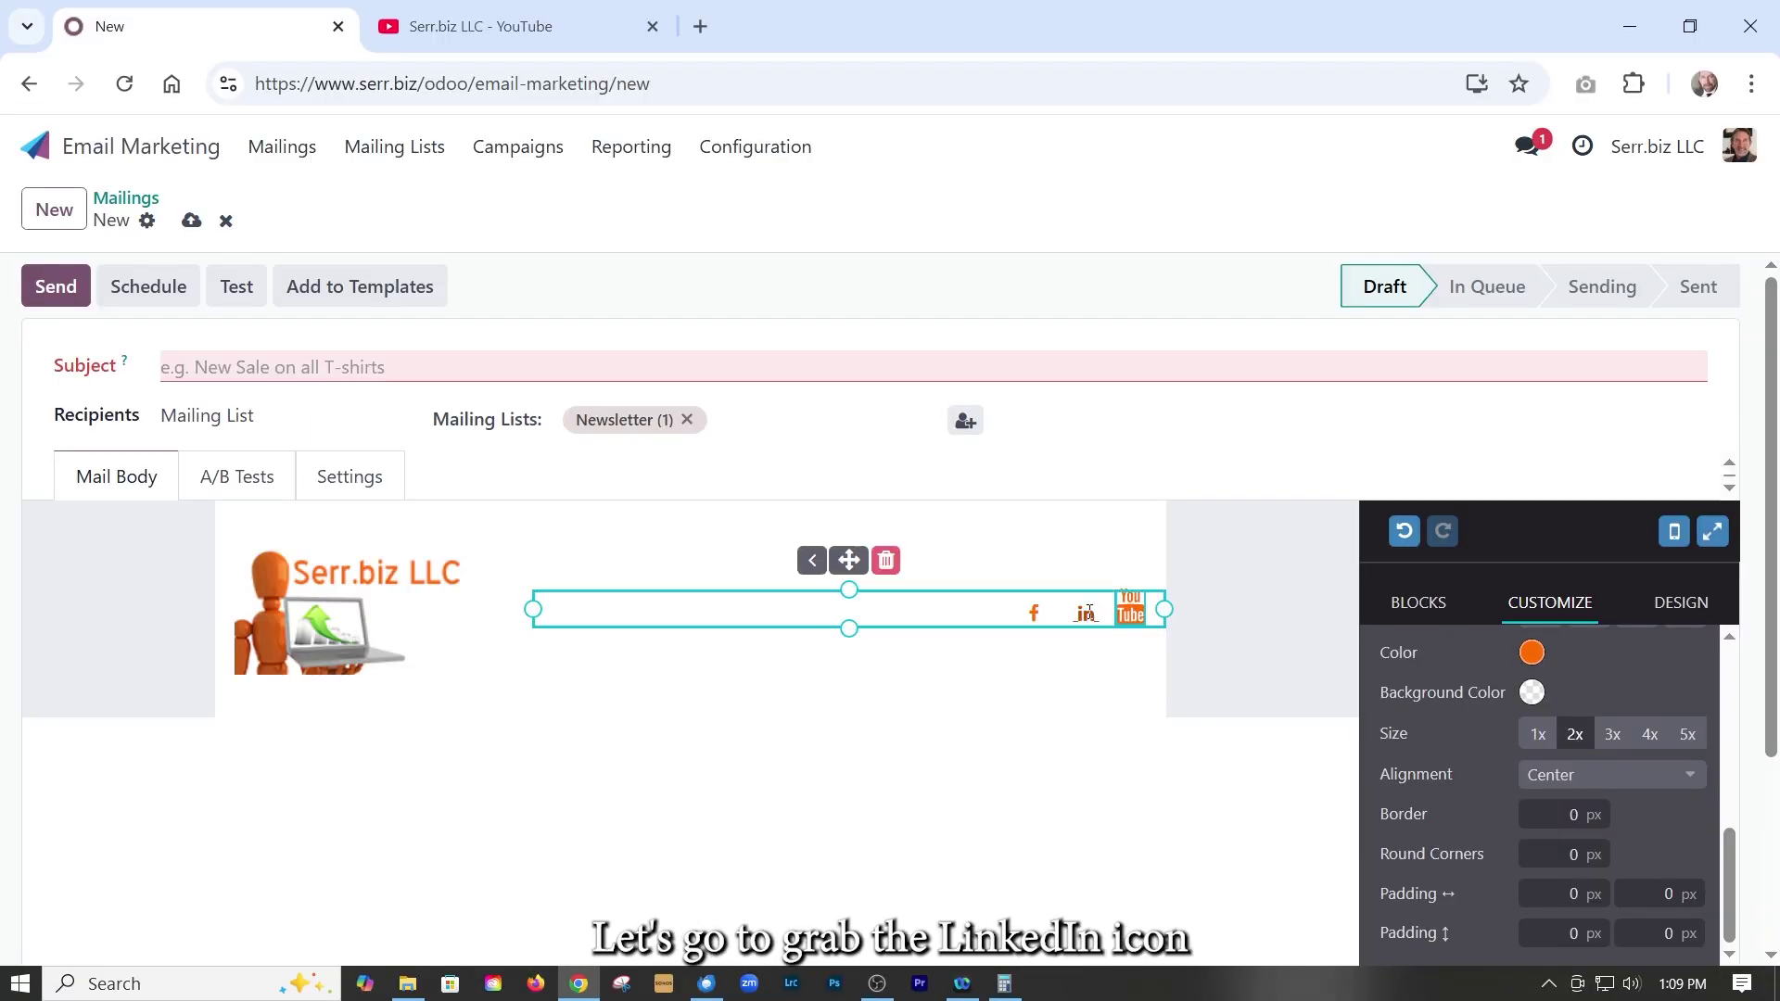
left_click(1088, 612)
scroll(1460, 881, "down", 3)
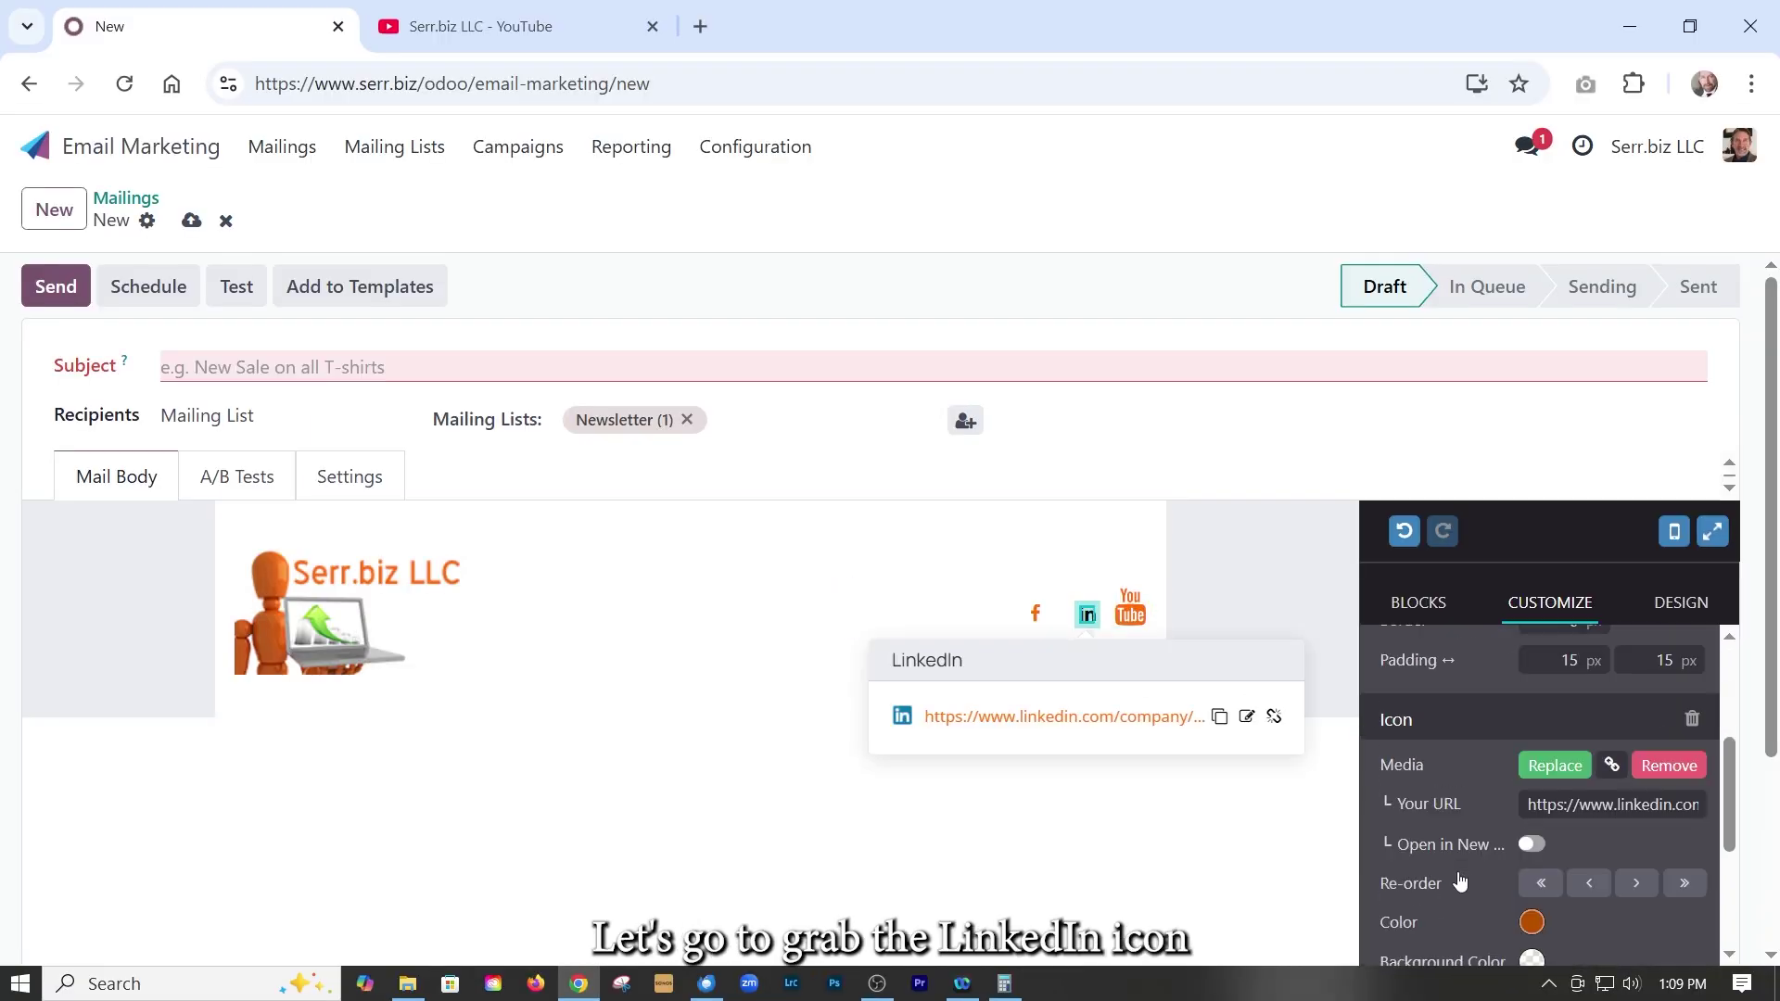
scroll(1530, 890, "down", 2)
left_click(1576, 871)
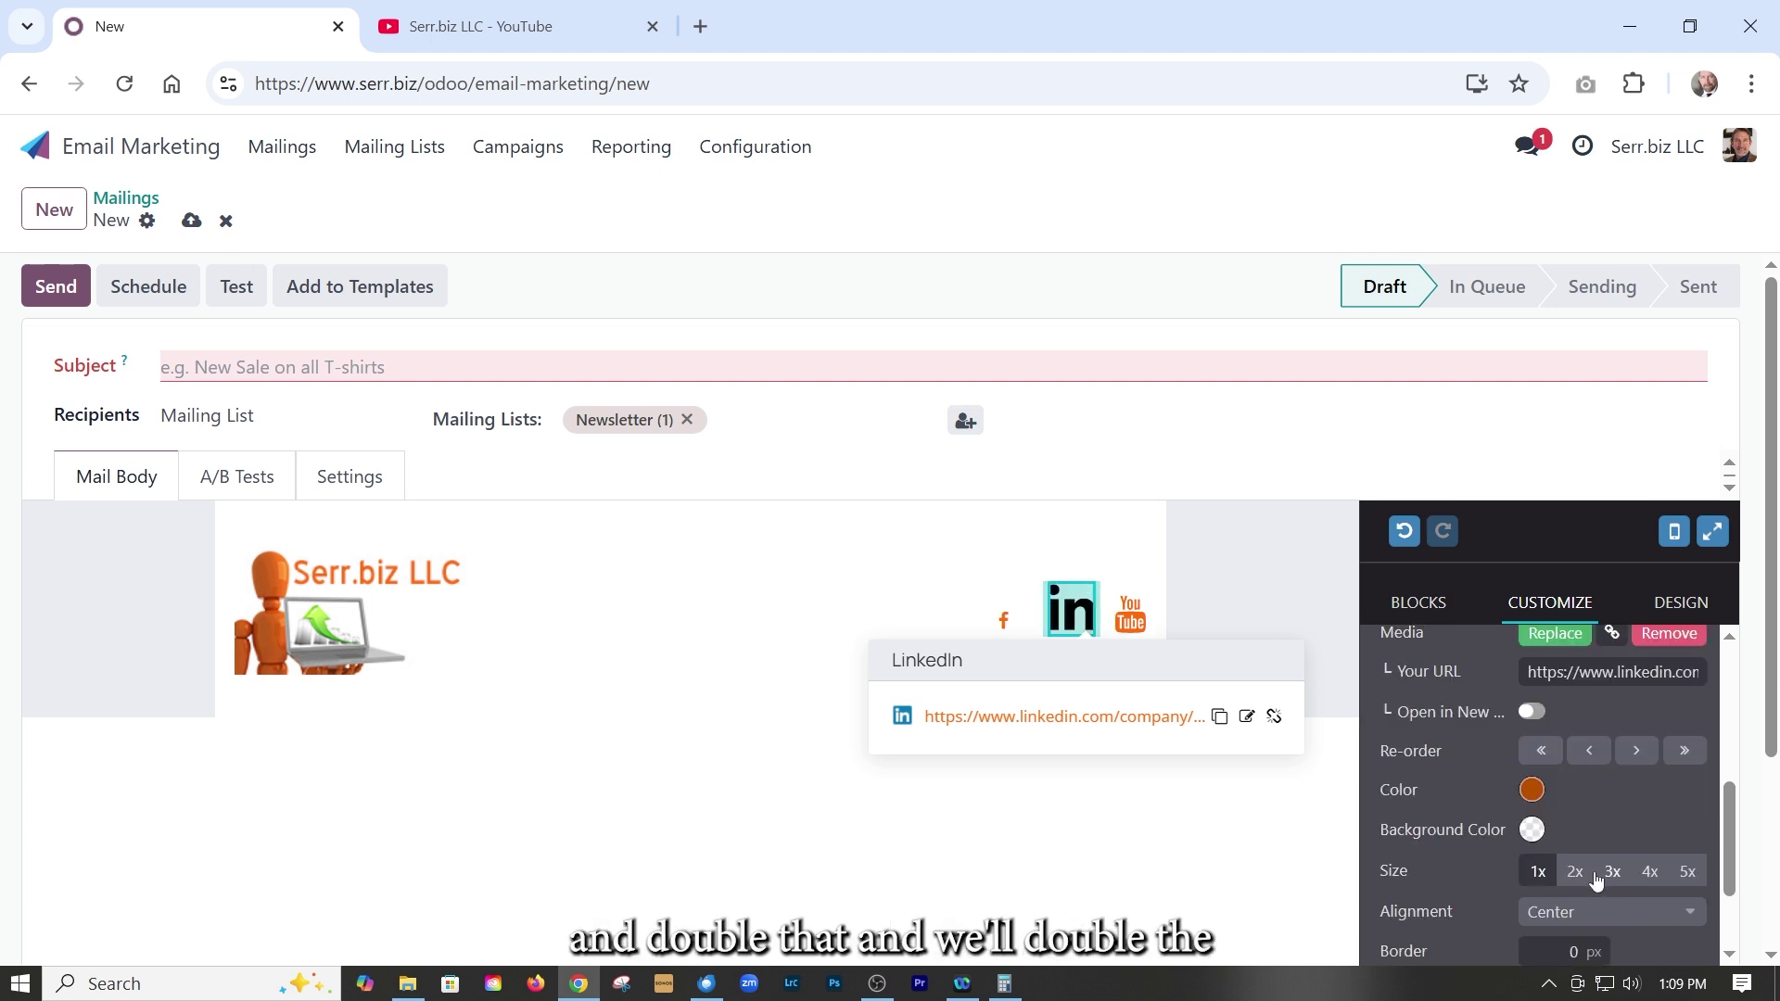
left_click(1020, 610)
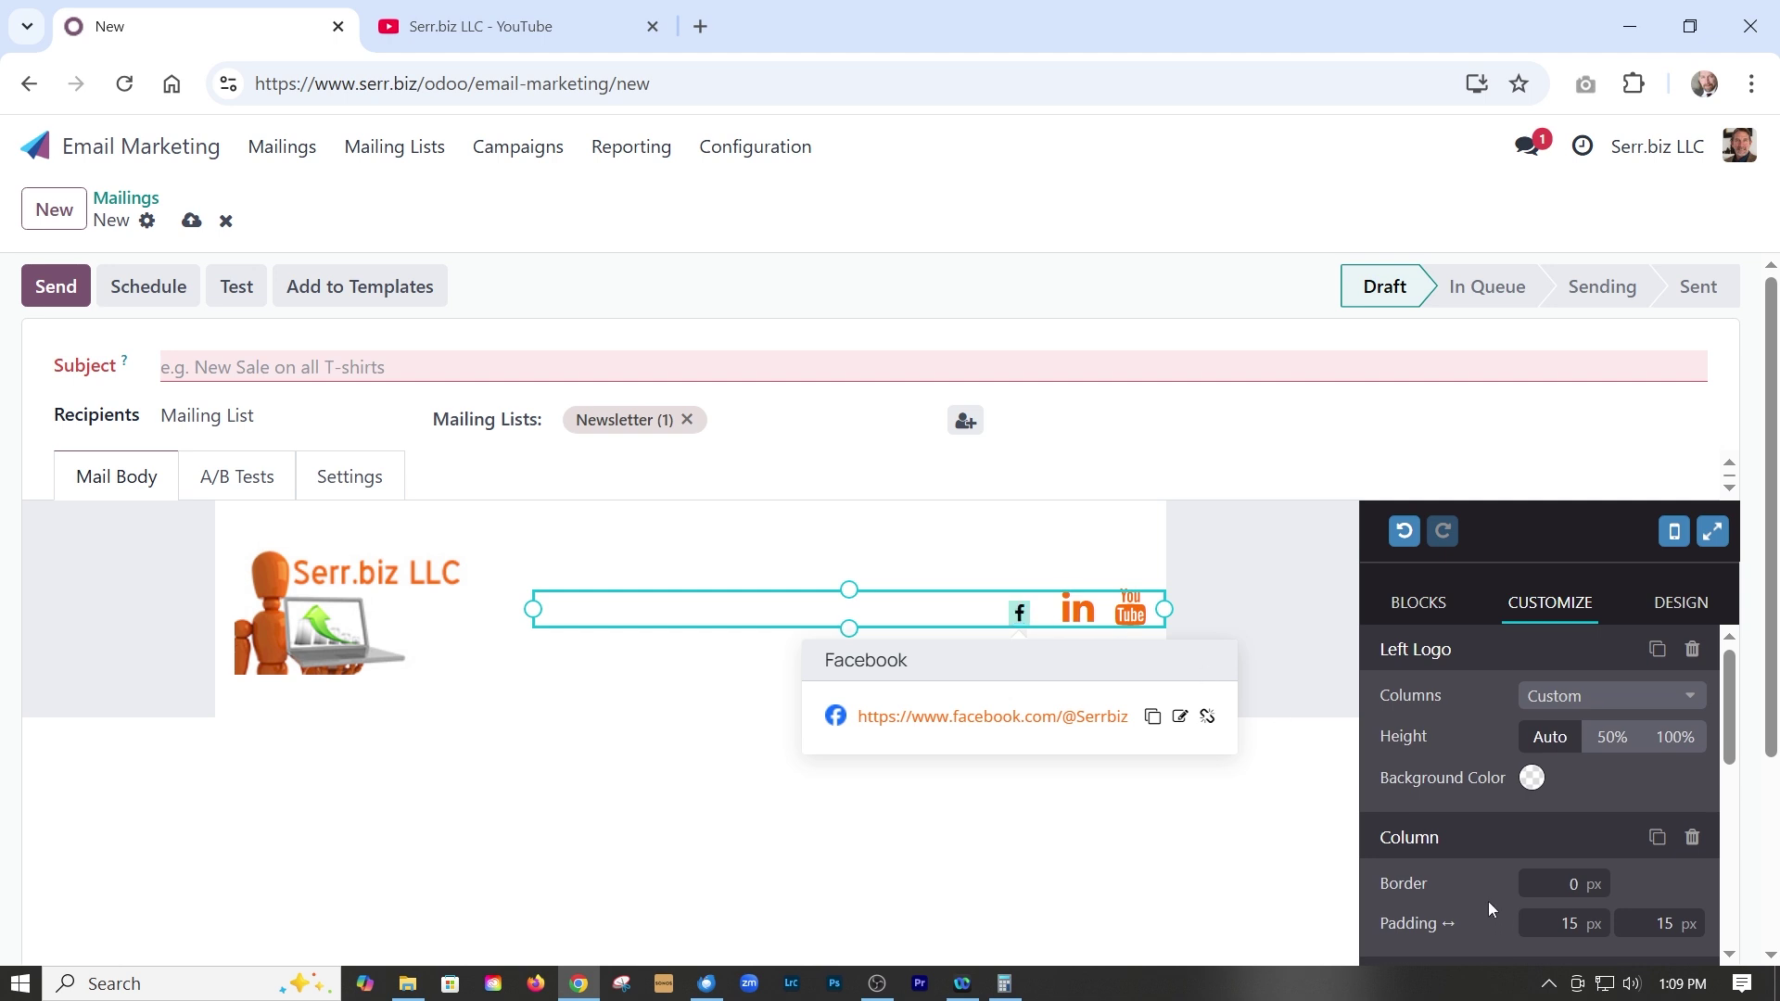
scroll(1493, 903, "down", 3)
scroll(1492, 871, "down", 2)
left_click(1576, 871)
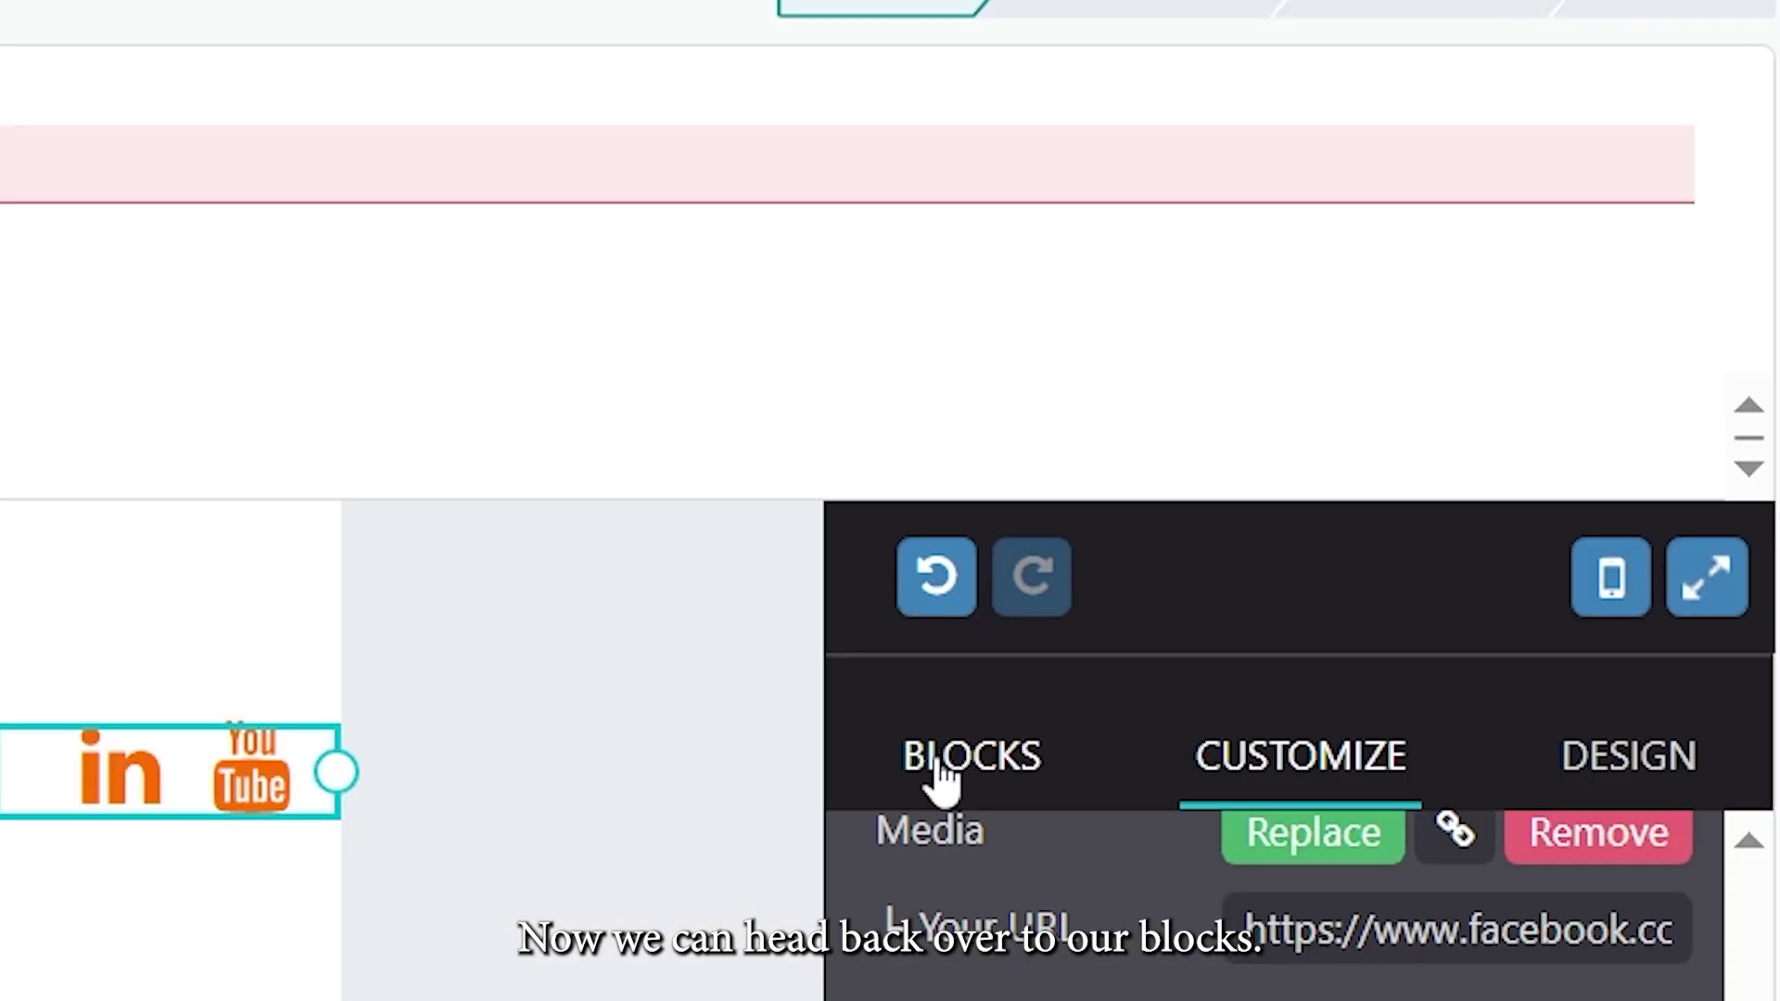
left_click(1408, 615)
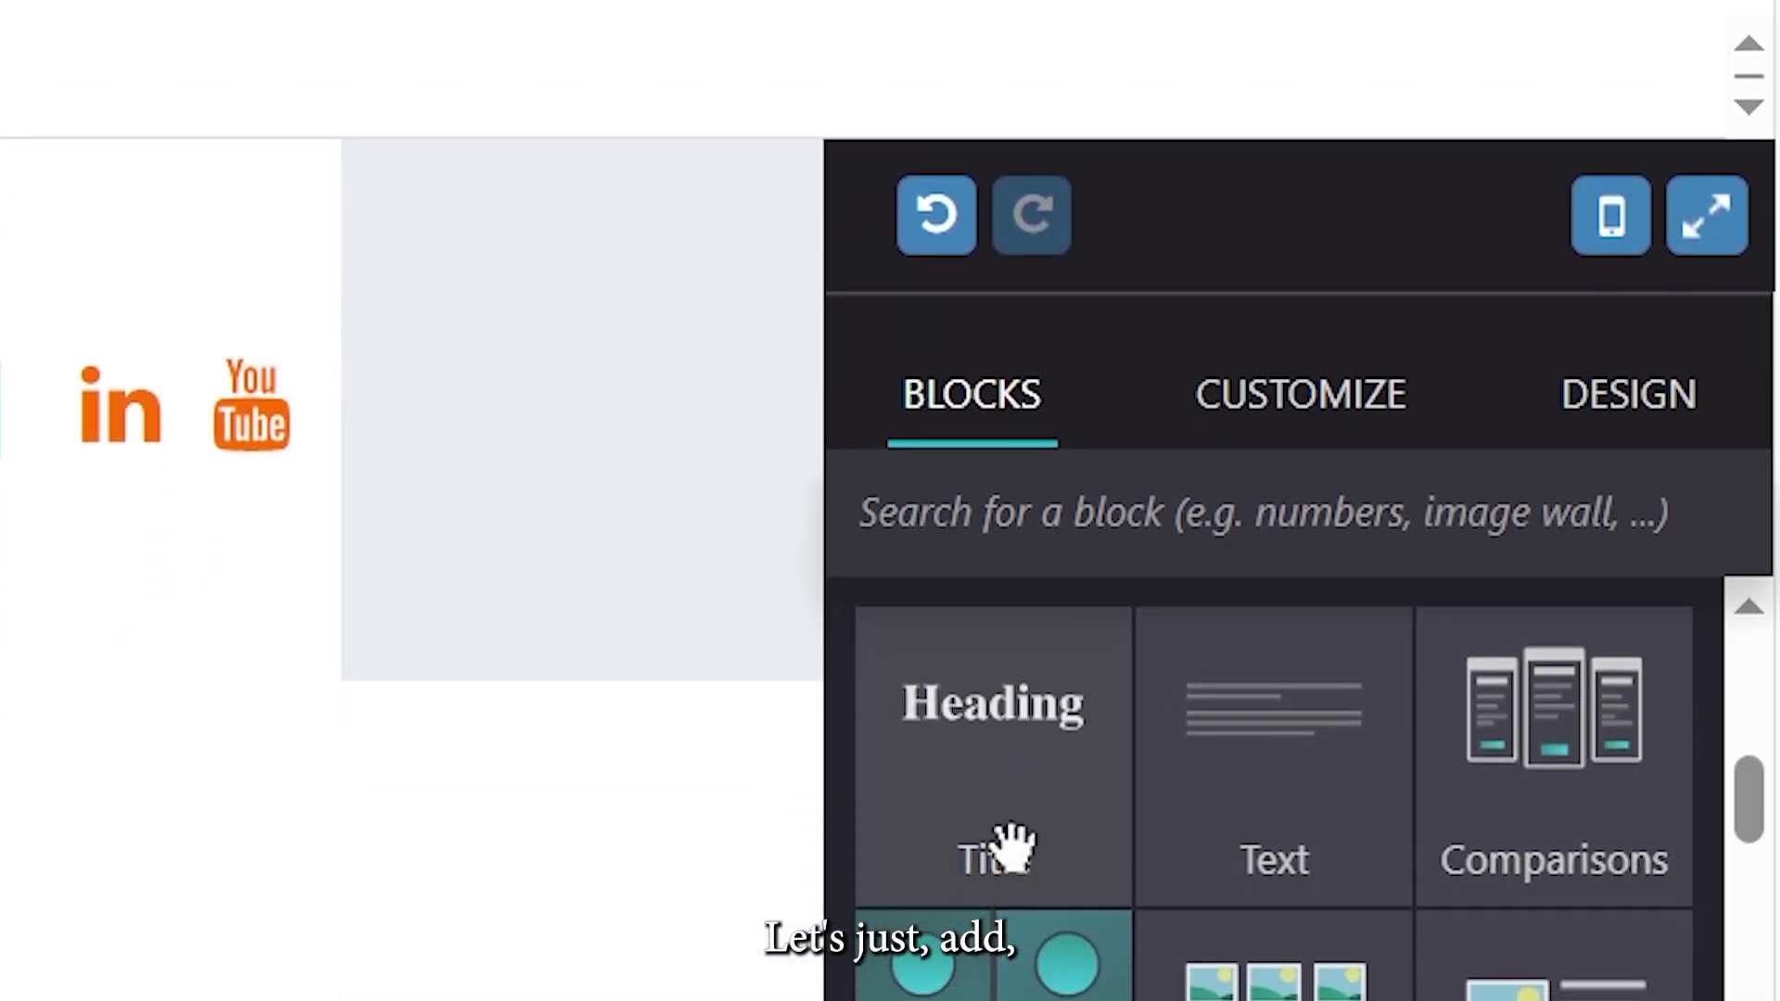
Add the Picture block below the logo header.
scroll(1353, 918, "down", 3)
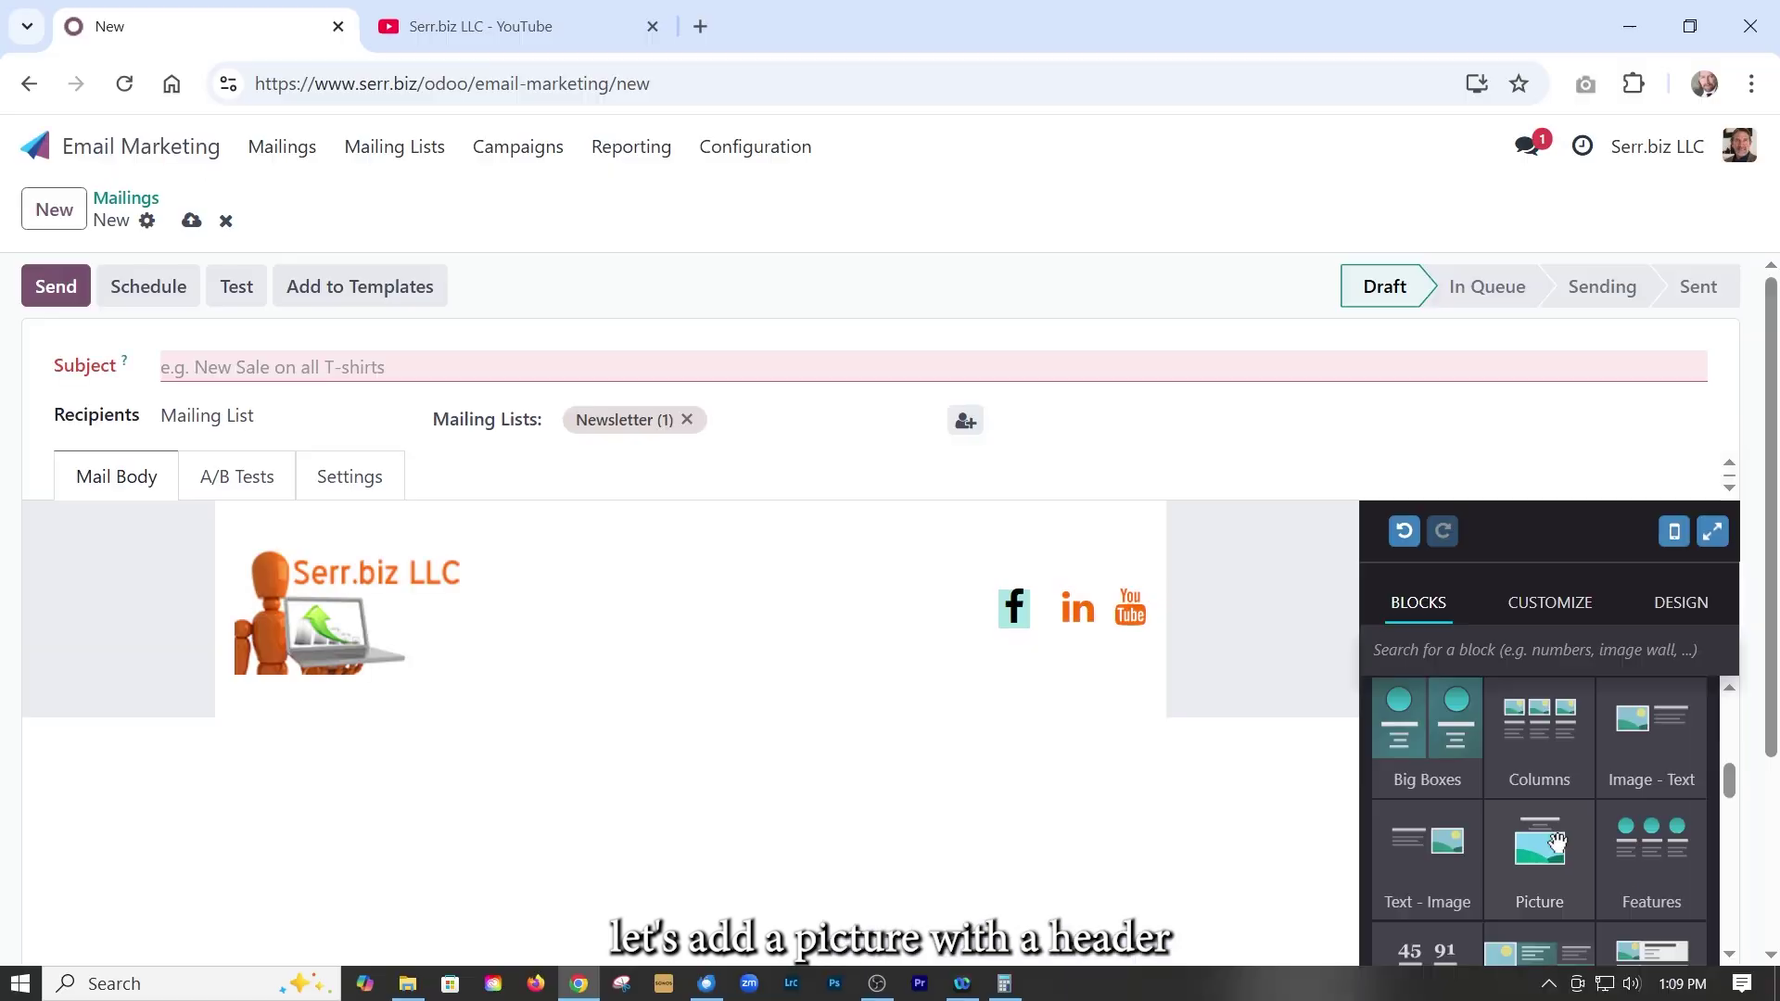
left_click_drag(1355, 890, 252, 887)
left_click_drag(1130, 848, 760, 820)
scroll(760, 821, "down", 3)
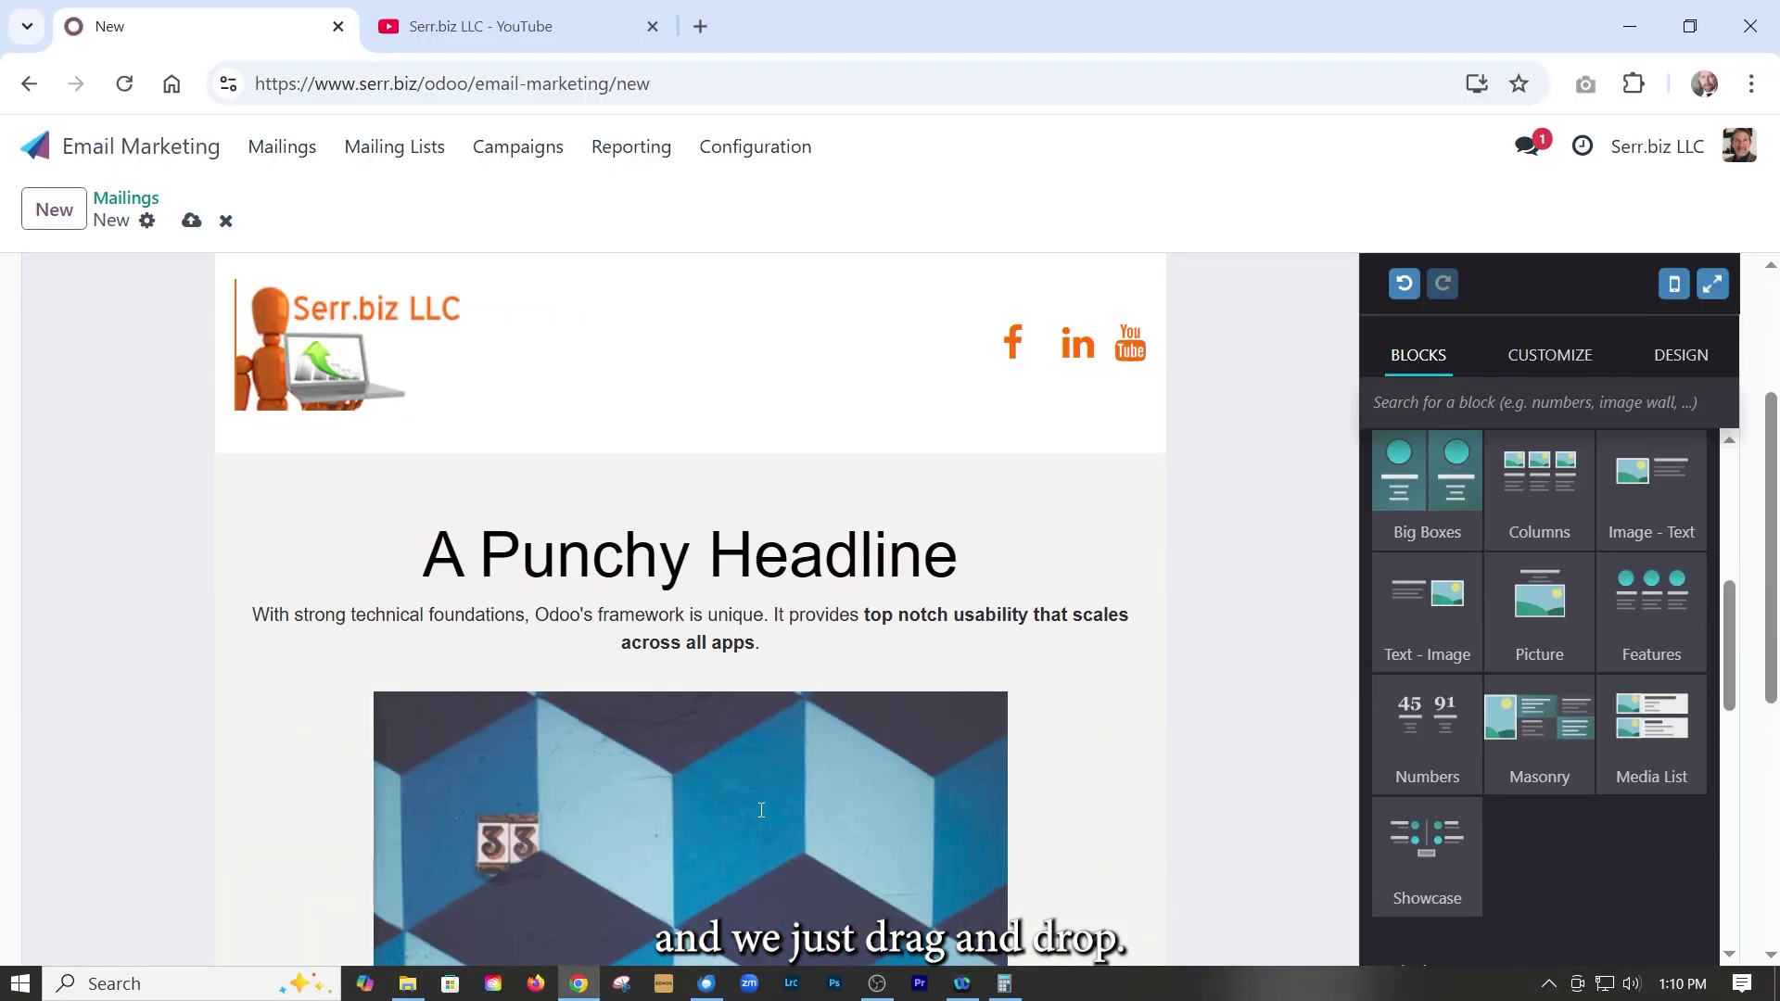
Retype 'eadline' so the heading reads 'A Punchy Headline', then select the picture below.
triple_click(704, 561)
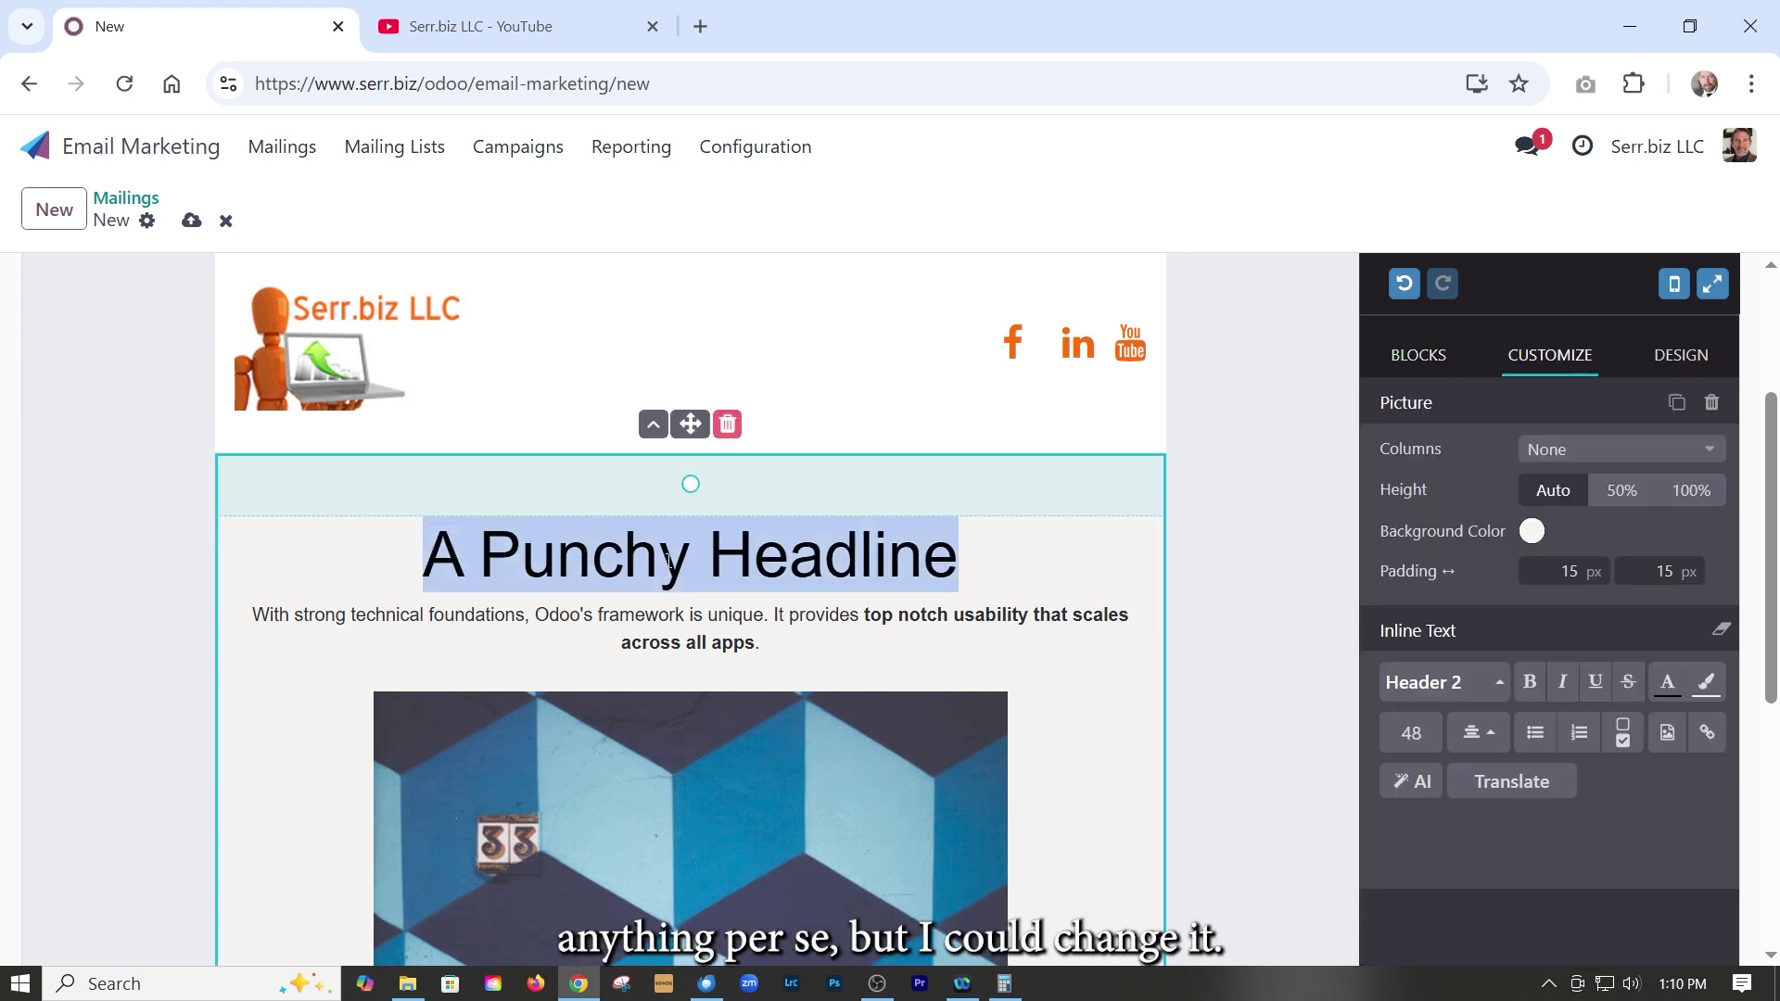
left_click(668, 561)
left_click_drag(753, 556, 716, 559)
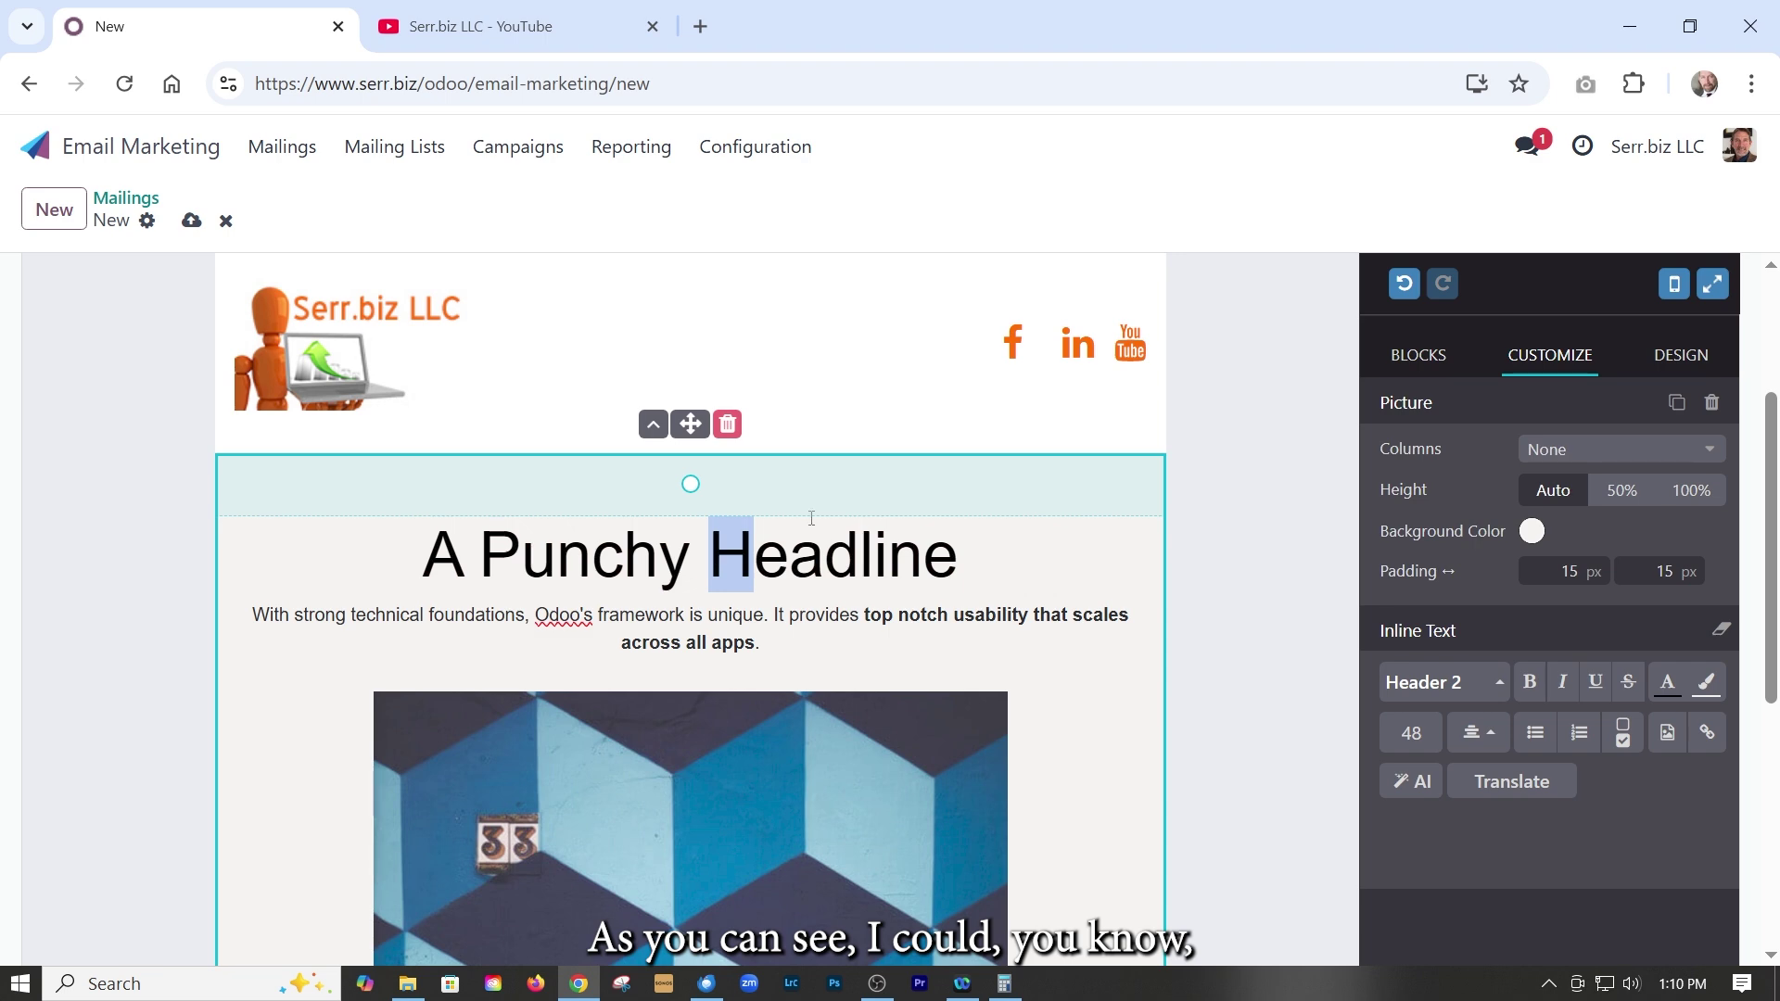
left_click_drag(960, 556, 736, 549)
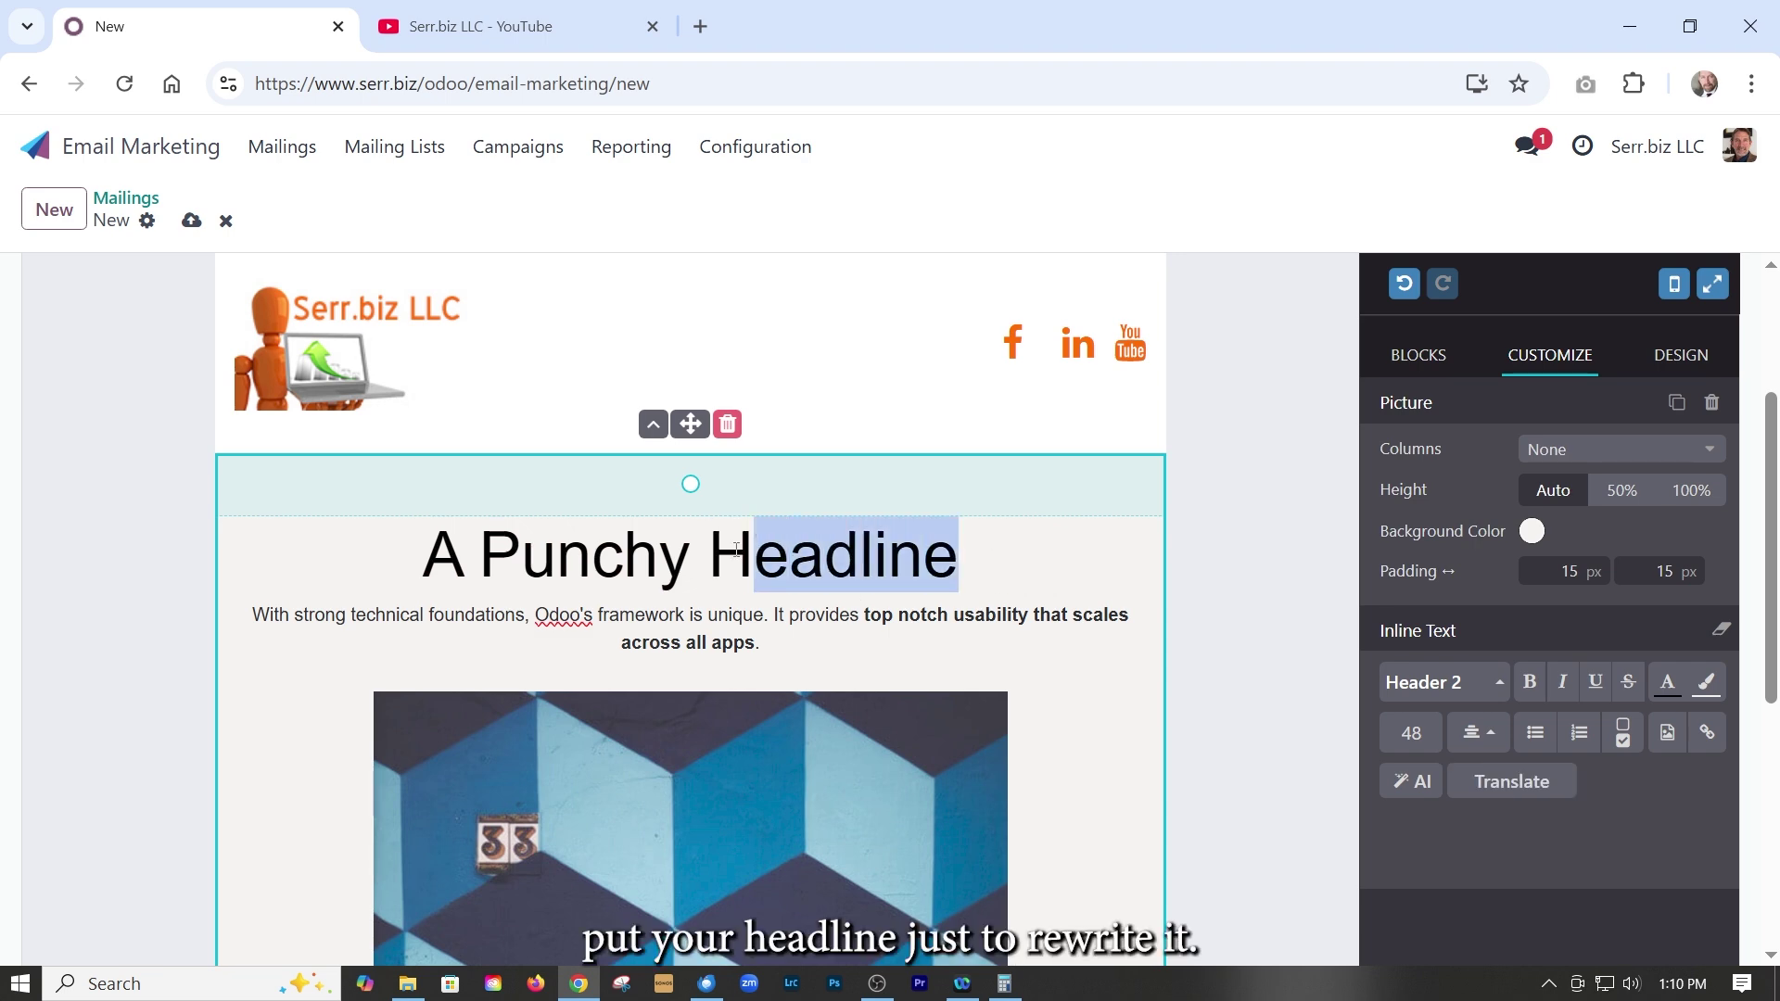
type("eadline")
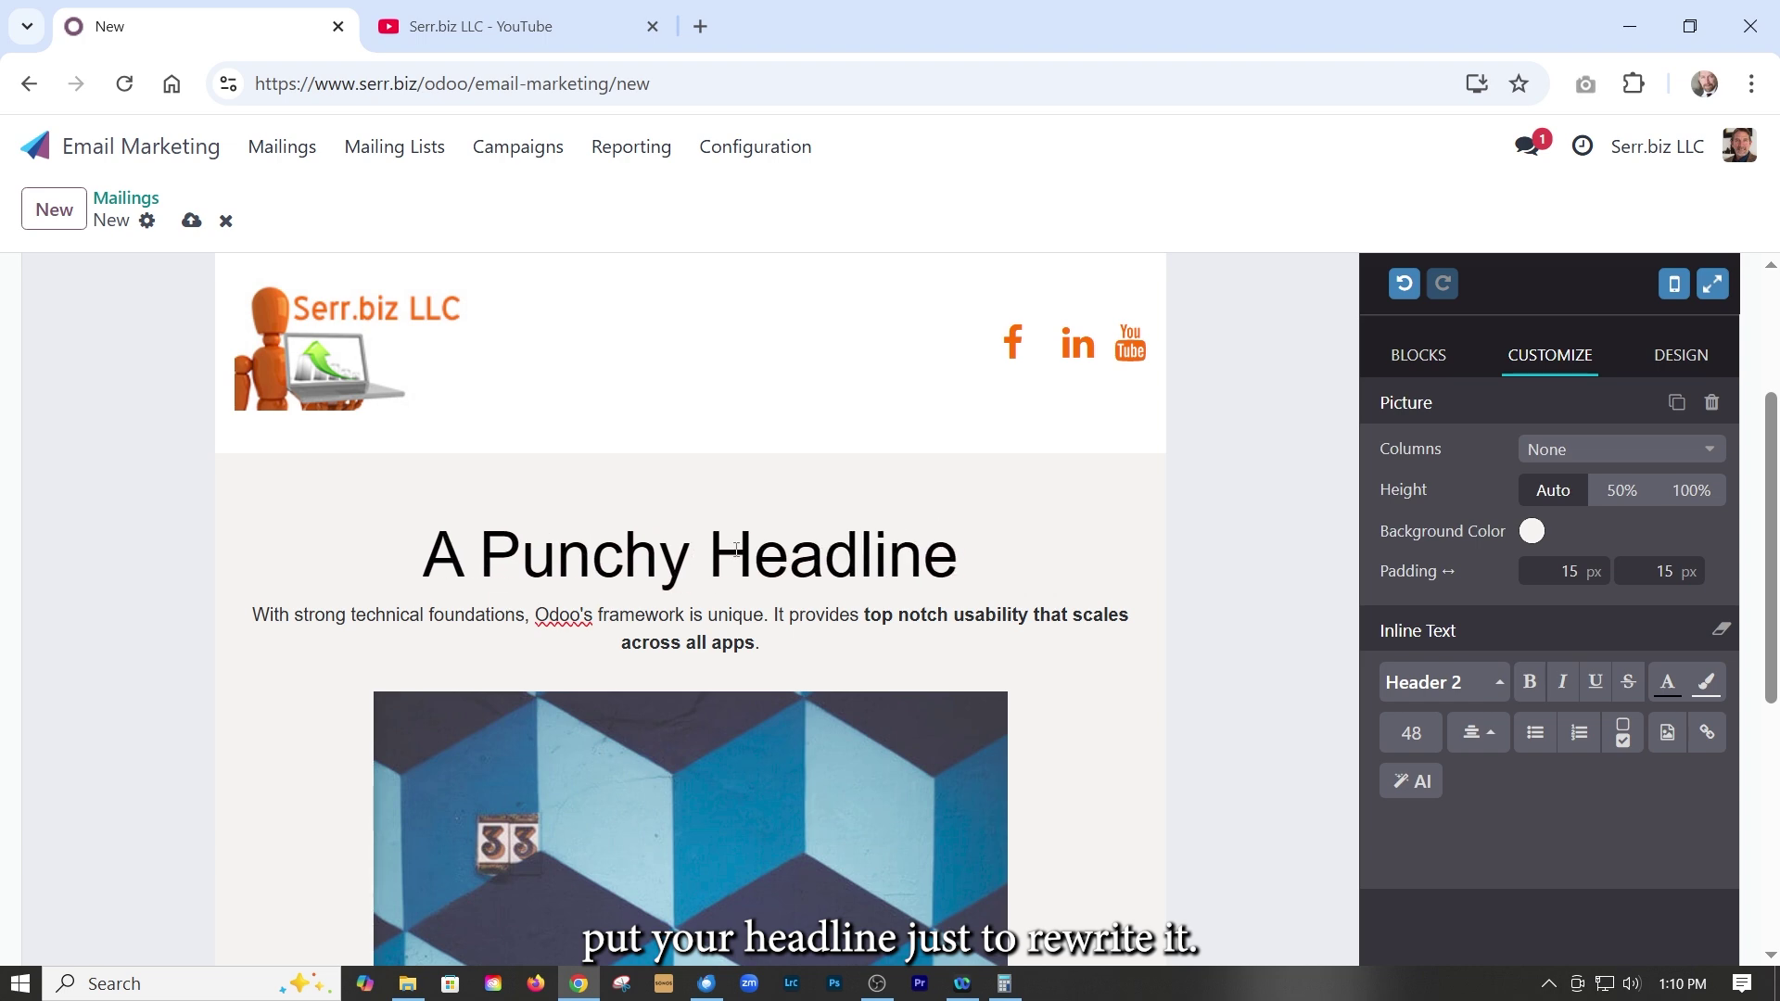
scroll(315, 782, "down", 1)
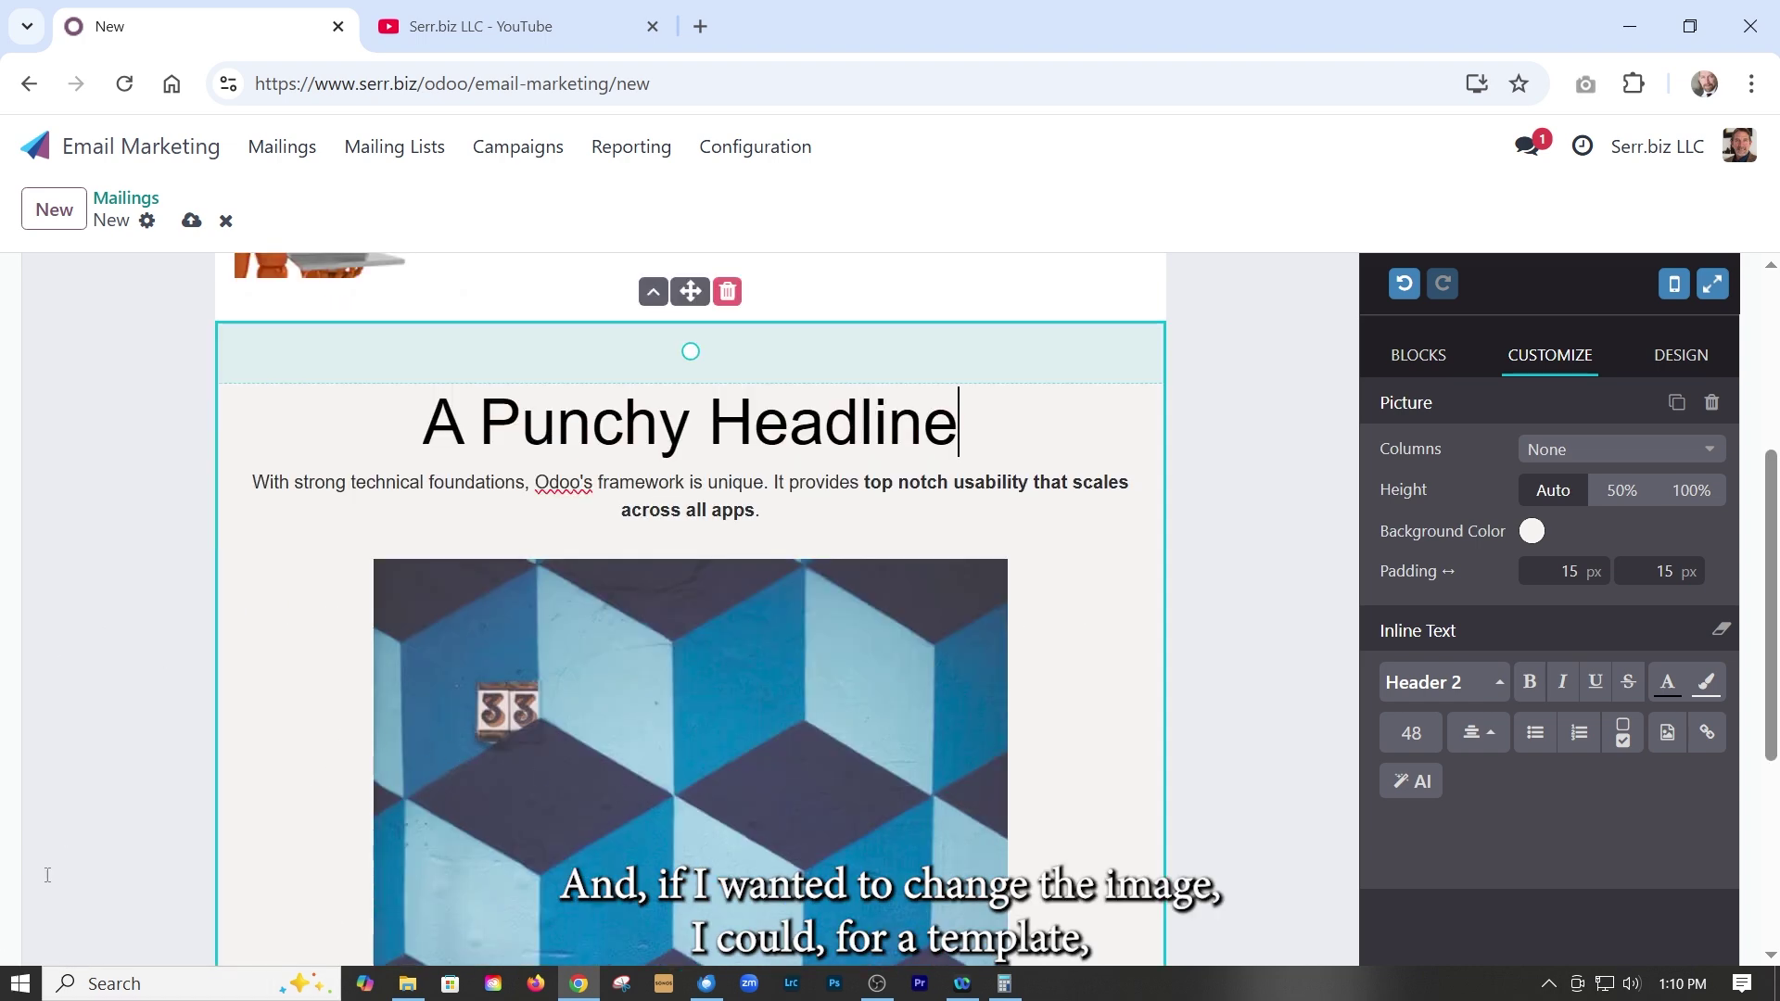
left_click(748, 762)
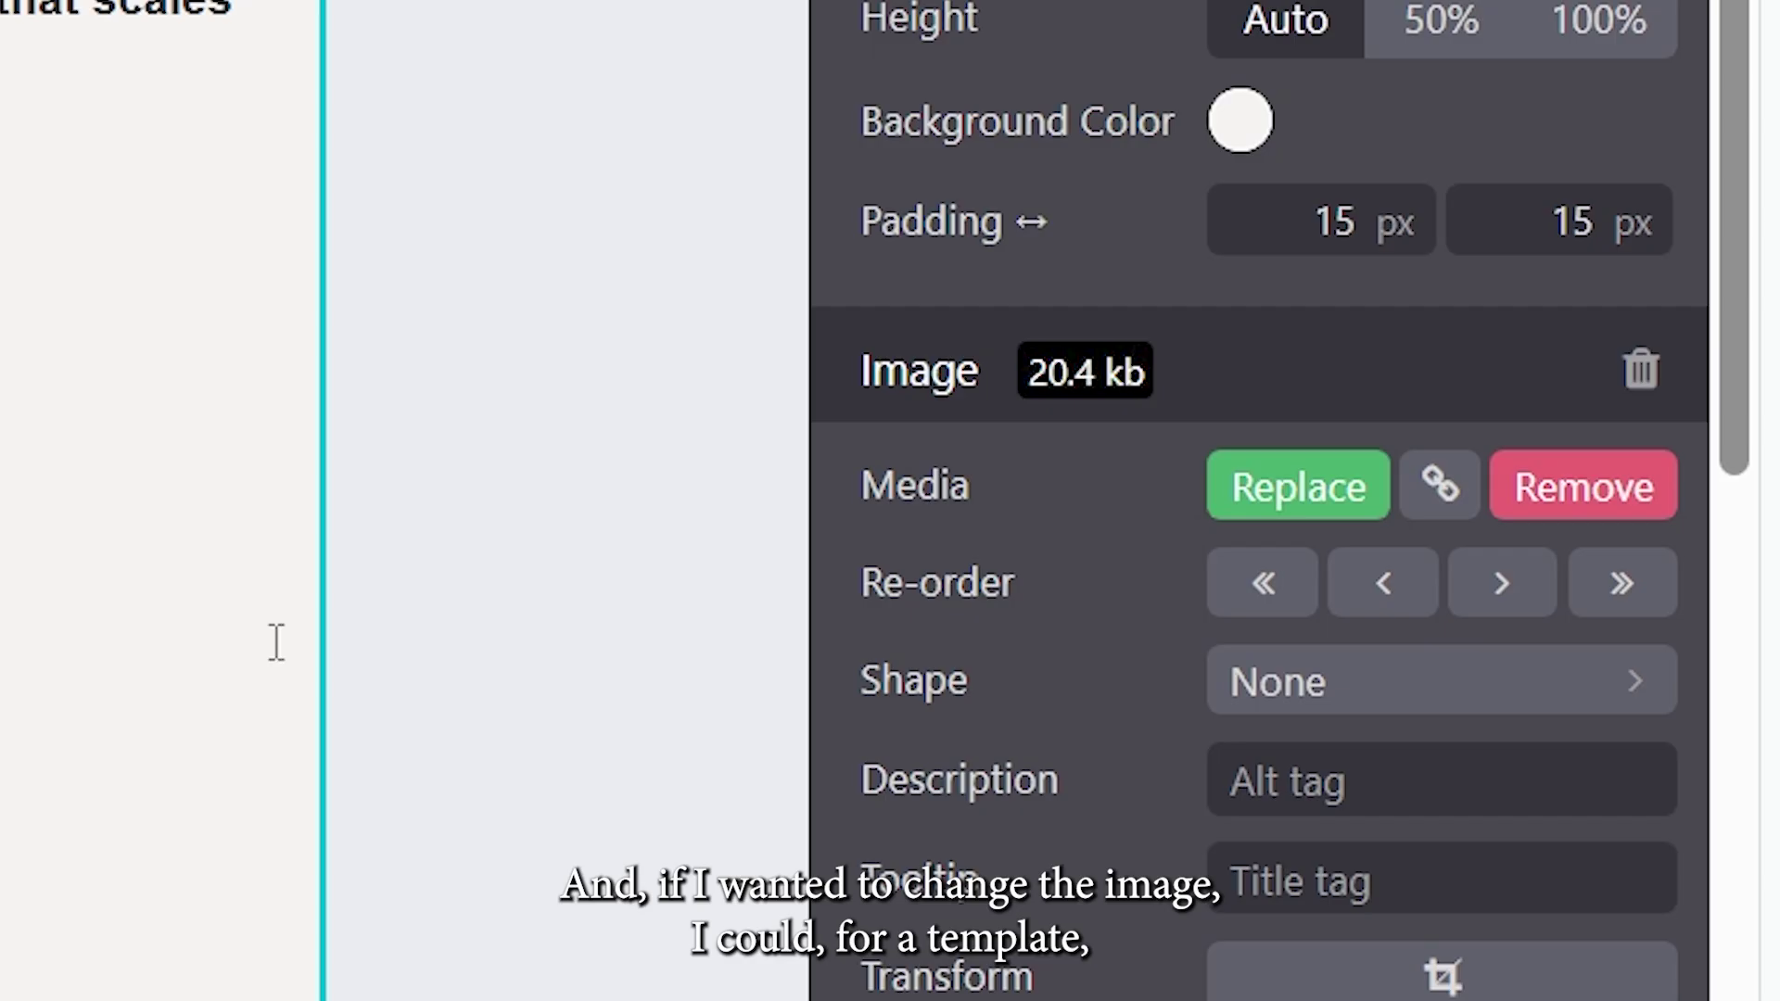
Replace the picture with the Odoo Self Hosting image and show the BLOCKS list.
left_click(1293, 494)
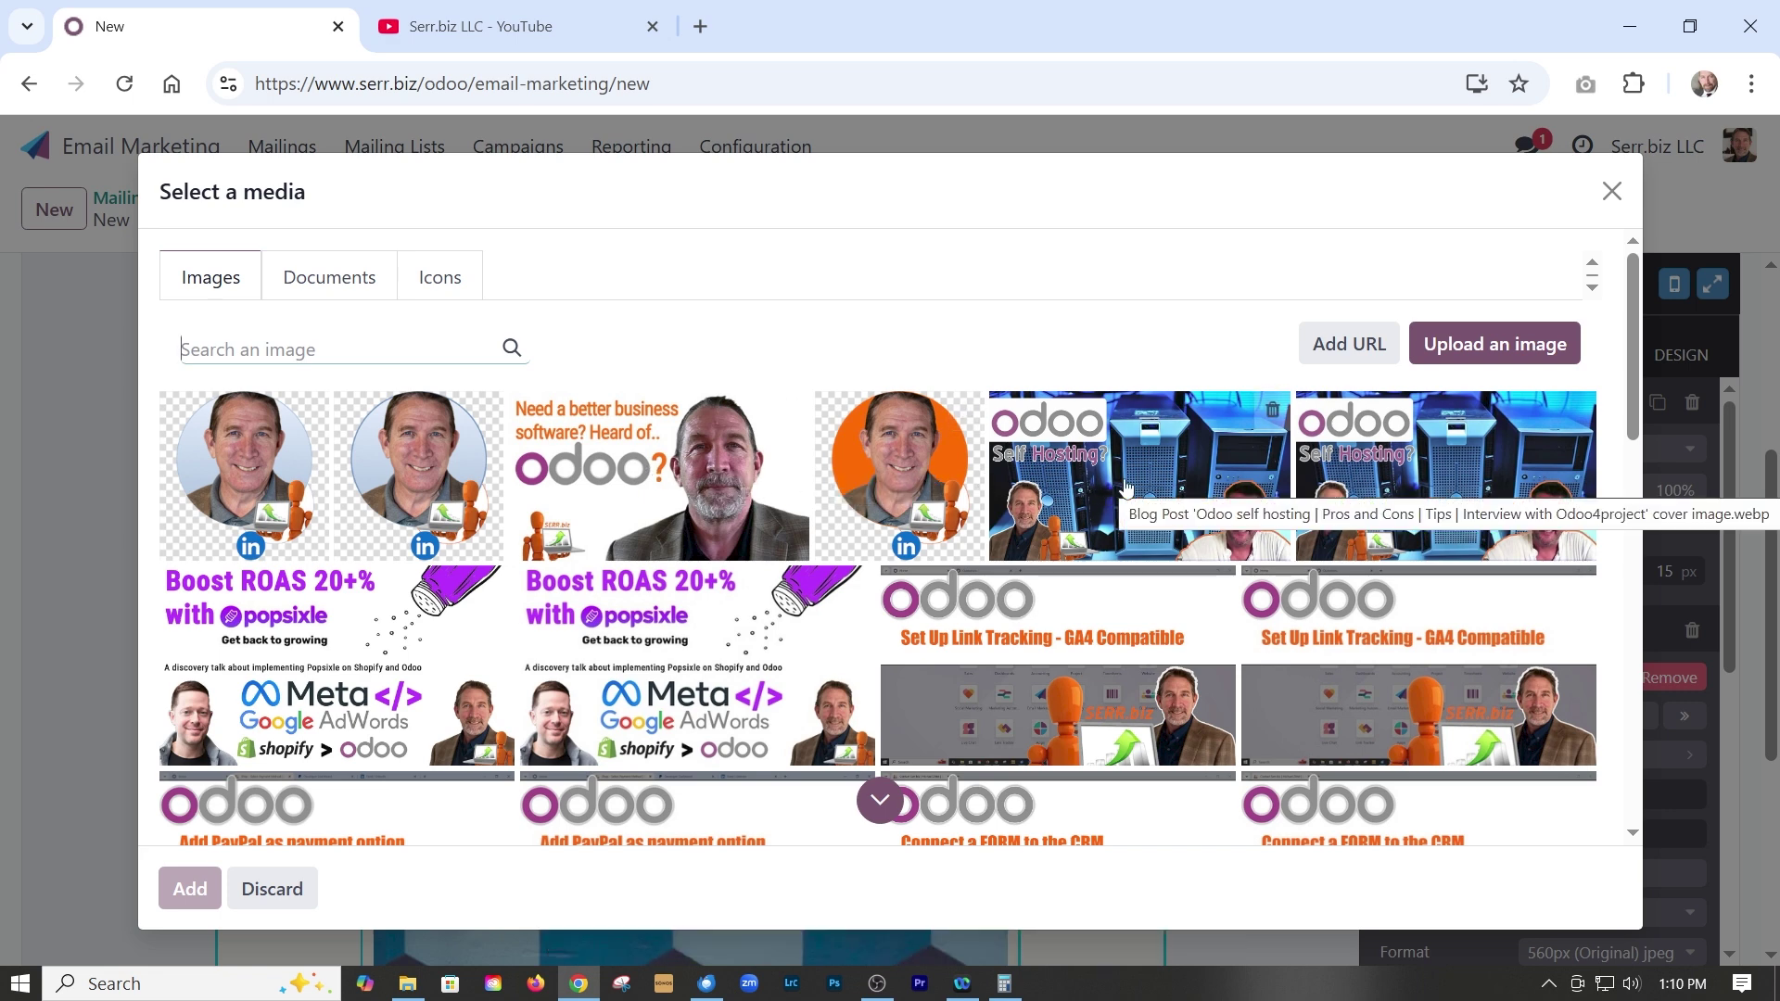
left_click(1125, 486)
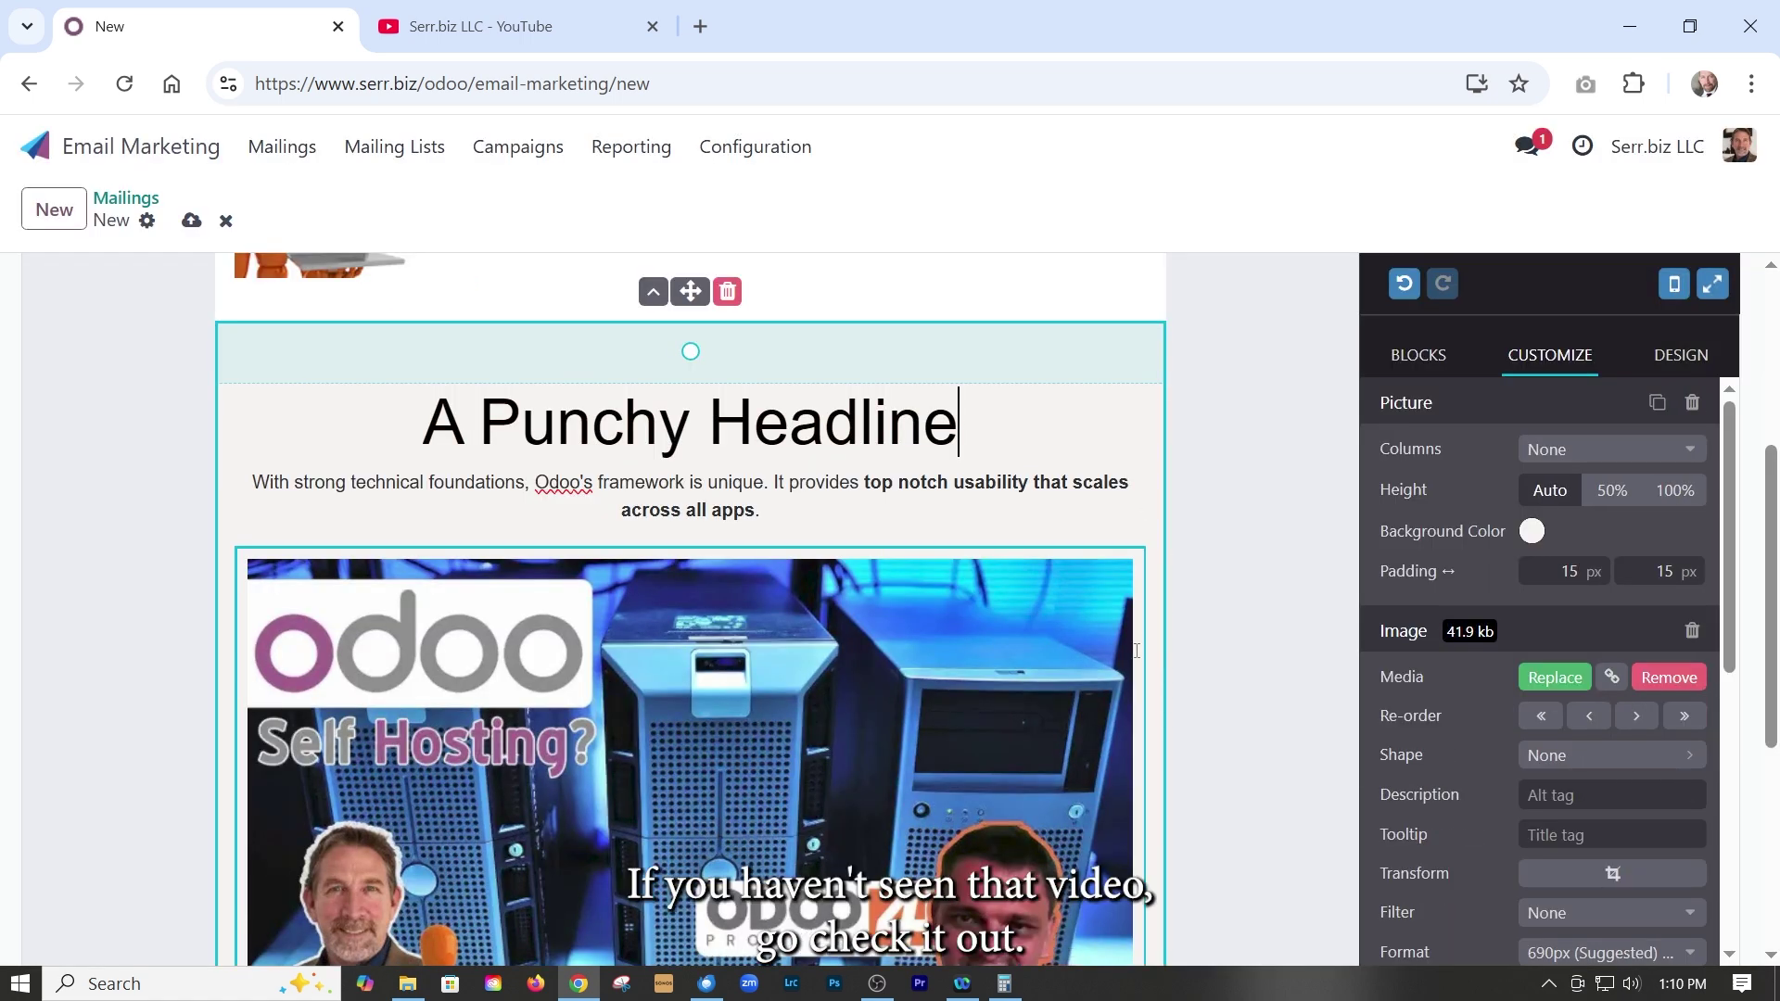
scroll(1249, 689, "down", 4)
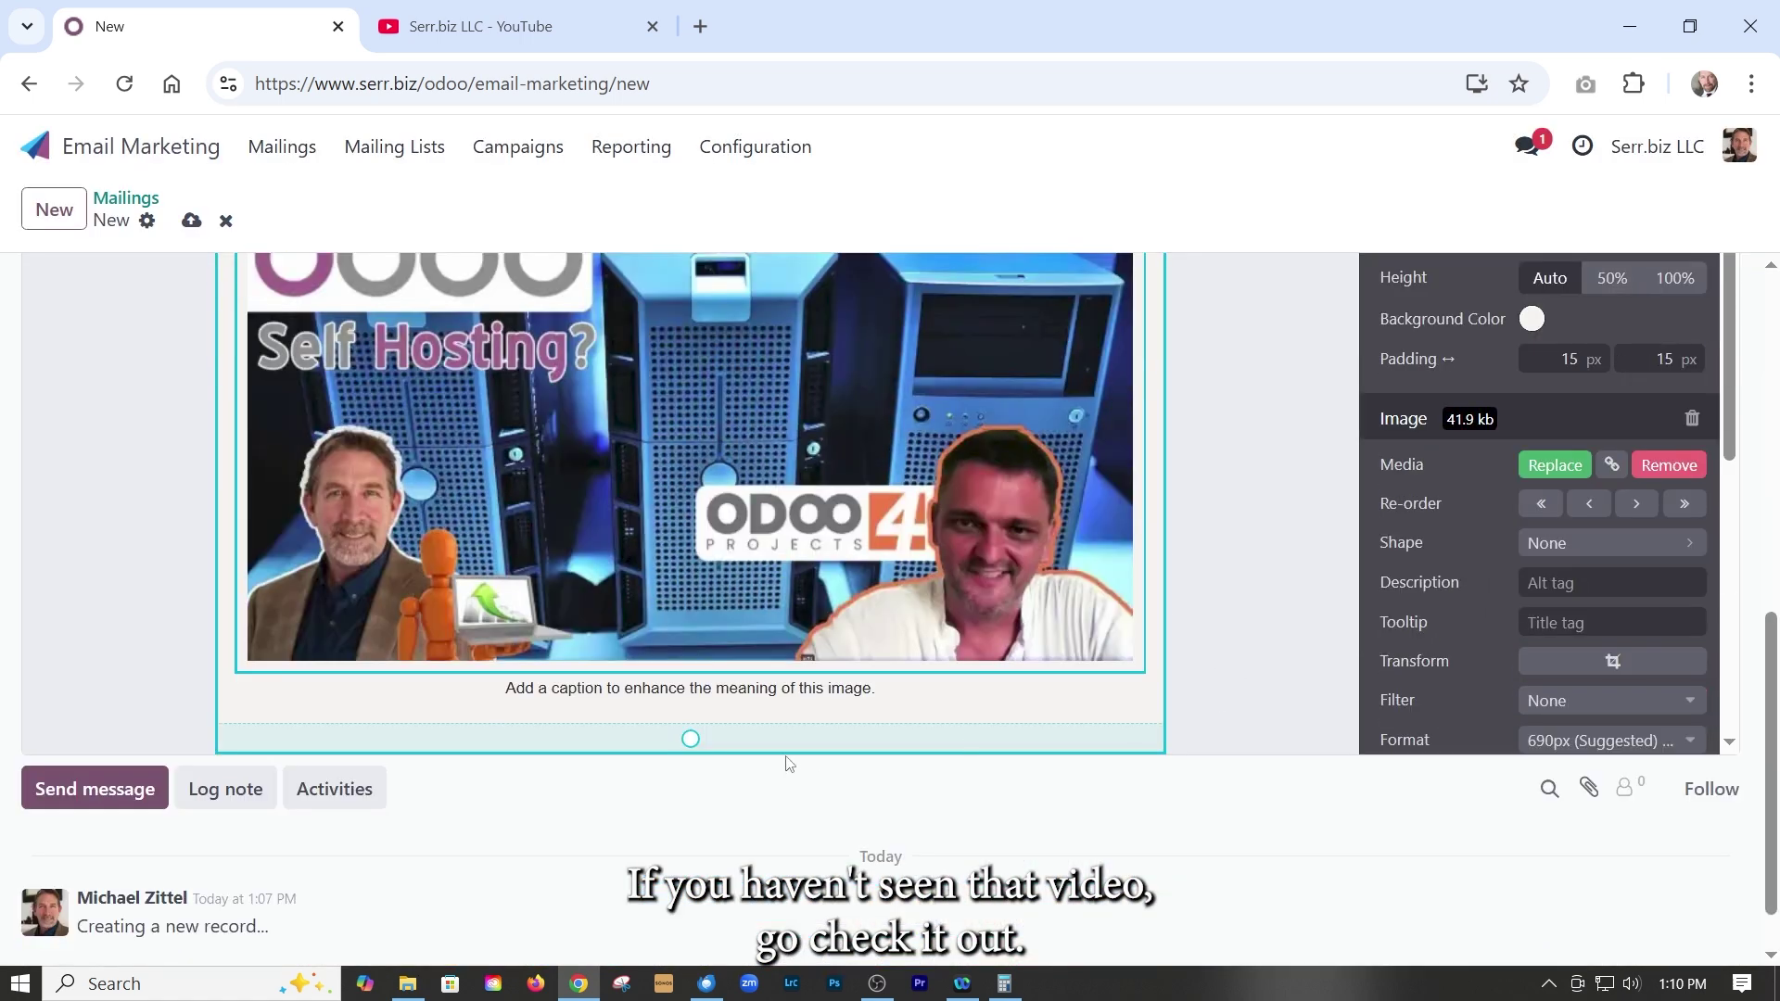
mouse_move(1451, 574)
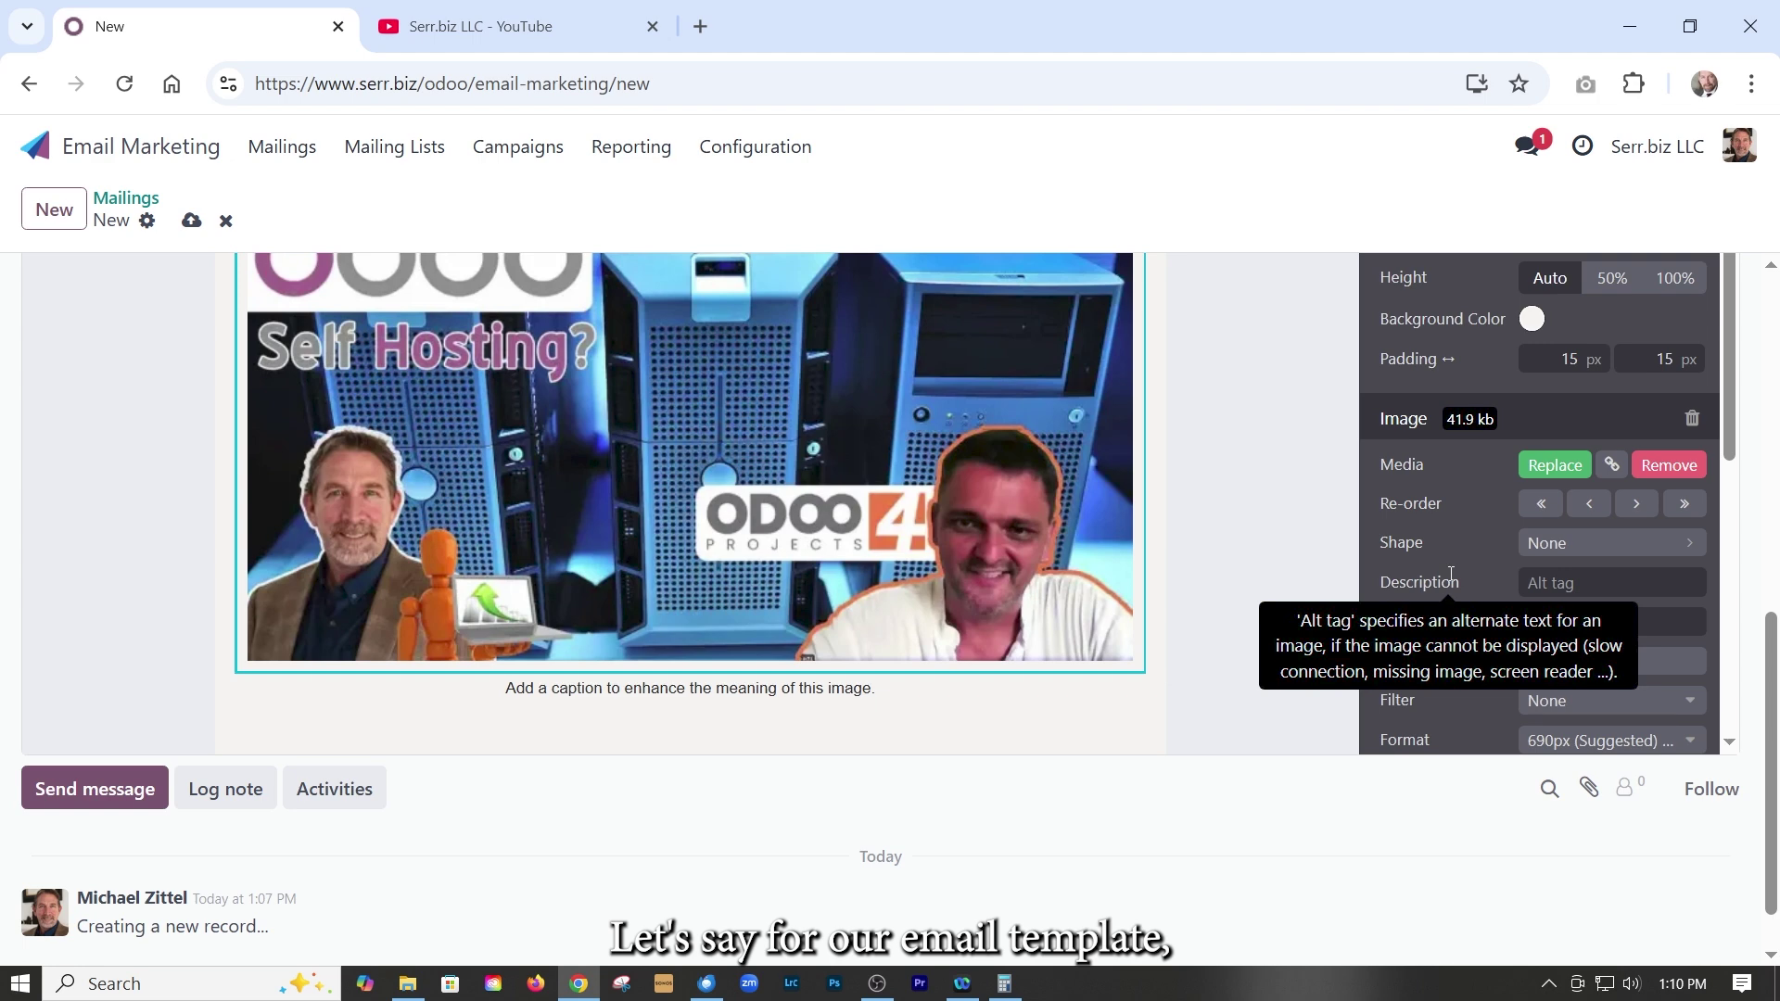
scroll(1481, 533, "up", 4)
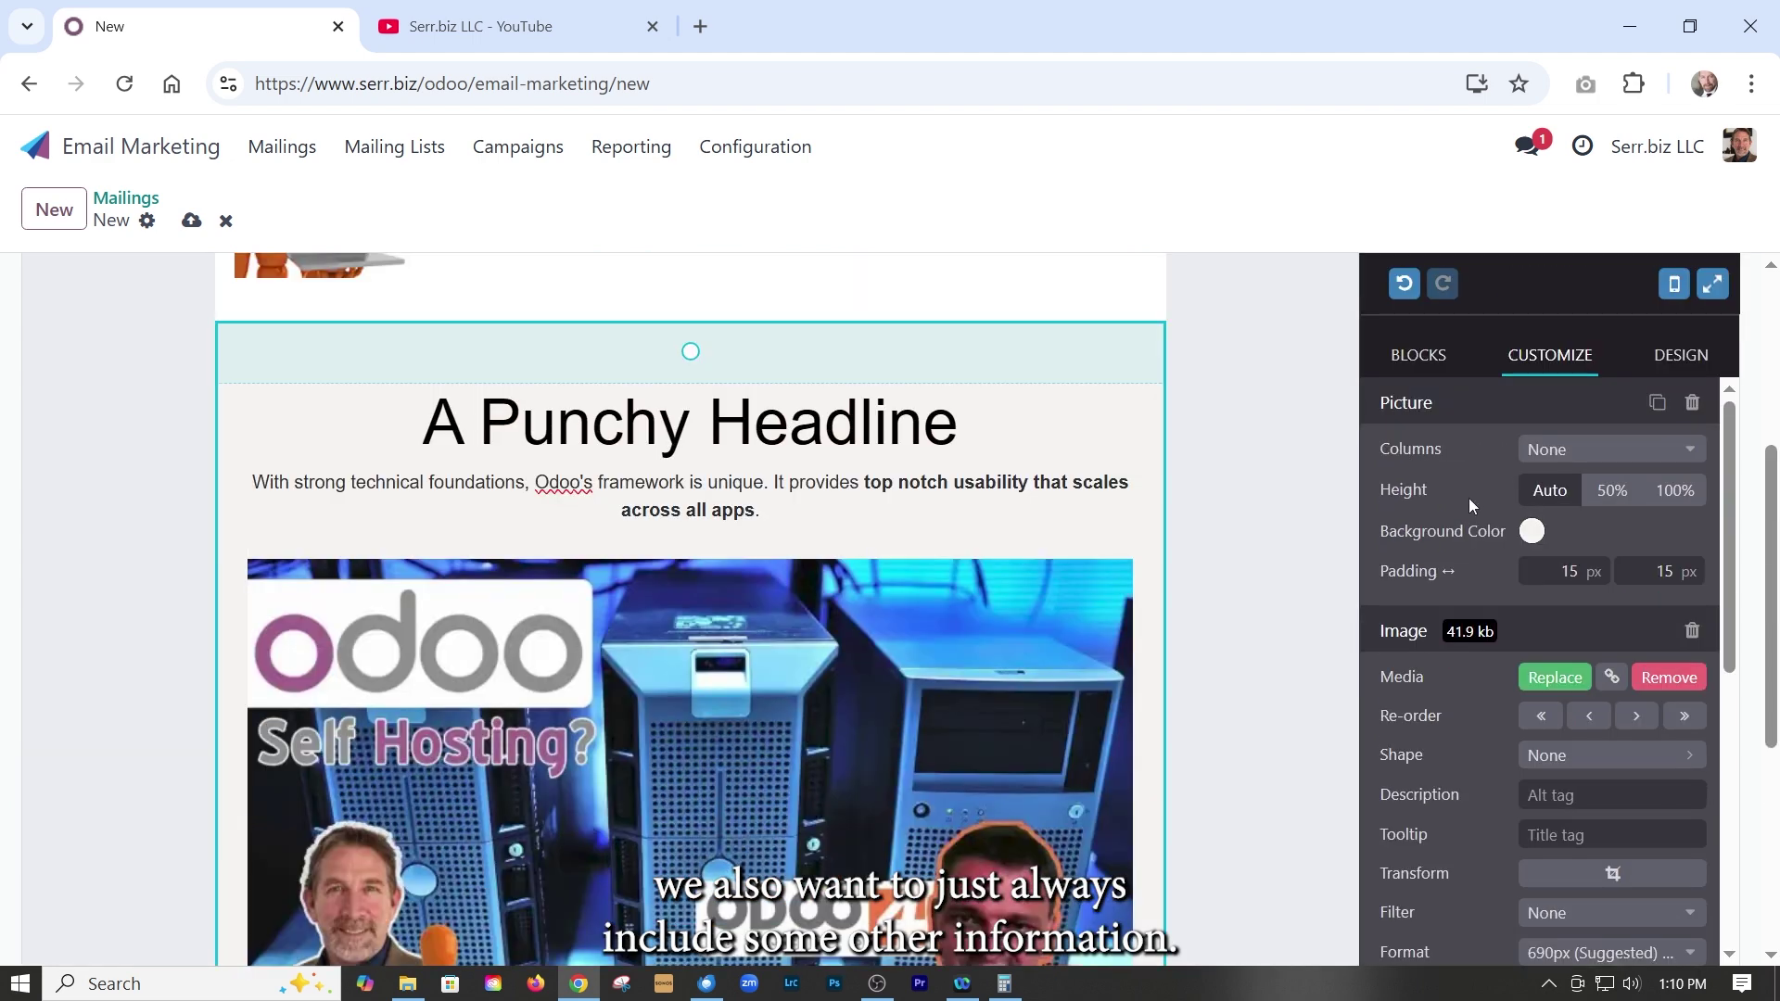
left_click(1415, 362)
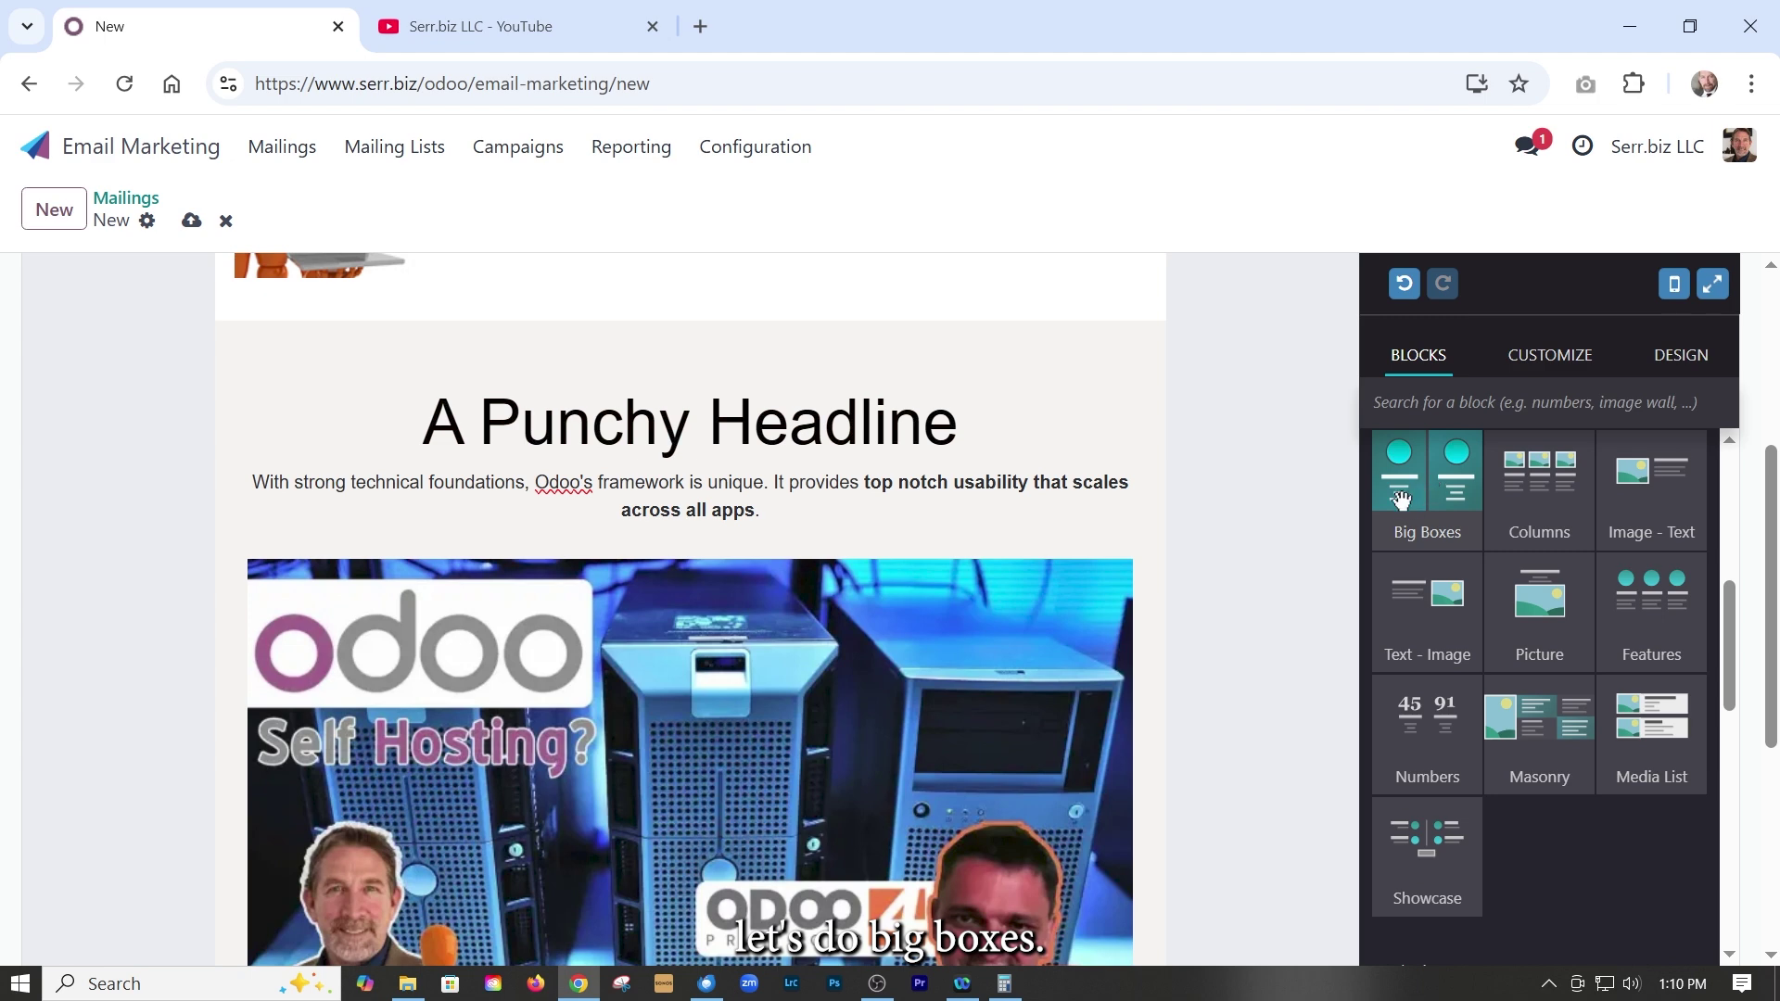
Add Big Boxes below the picture and replace the left shield icon with the Popsixle image.
scroll(1480, 434, "down", 3)
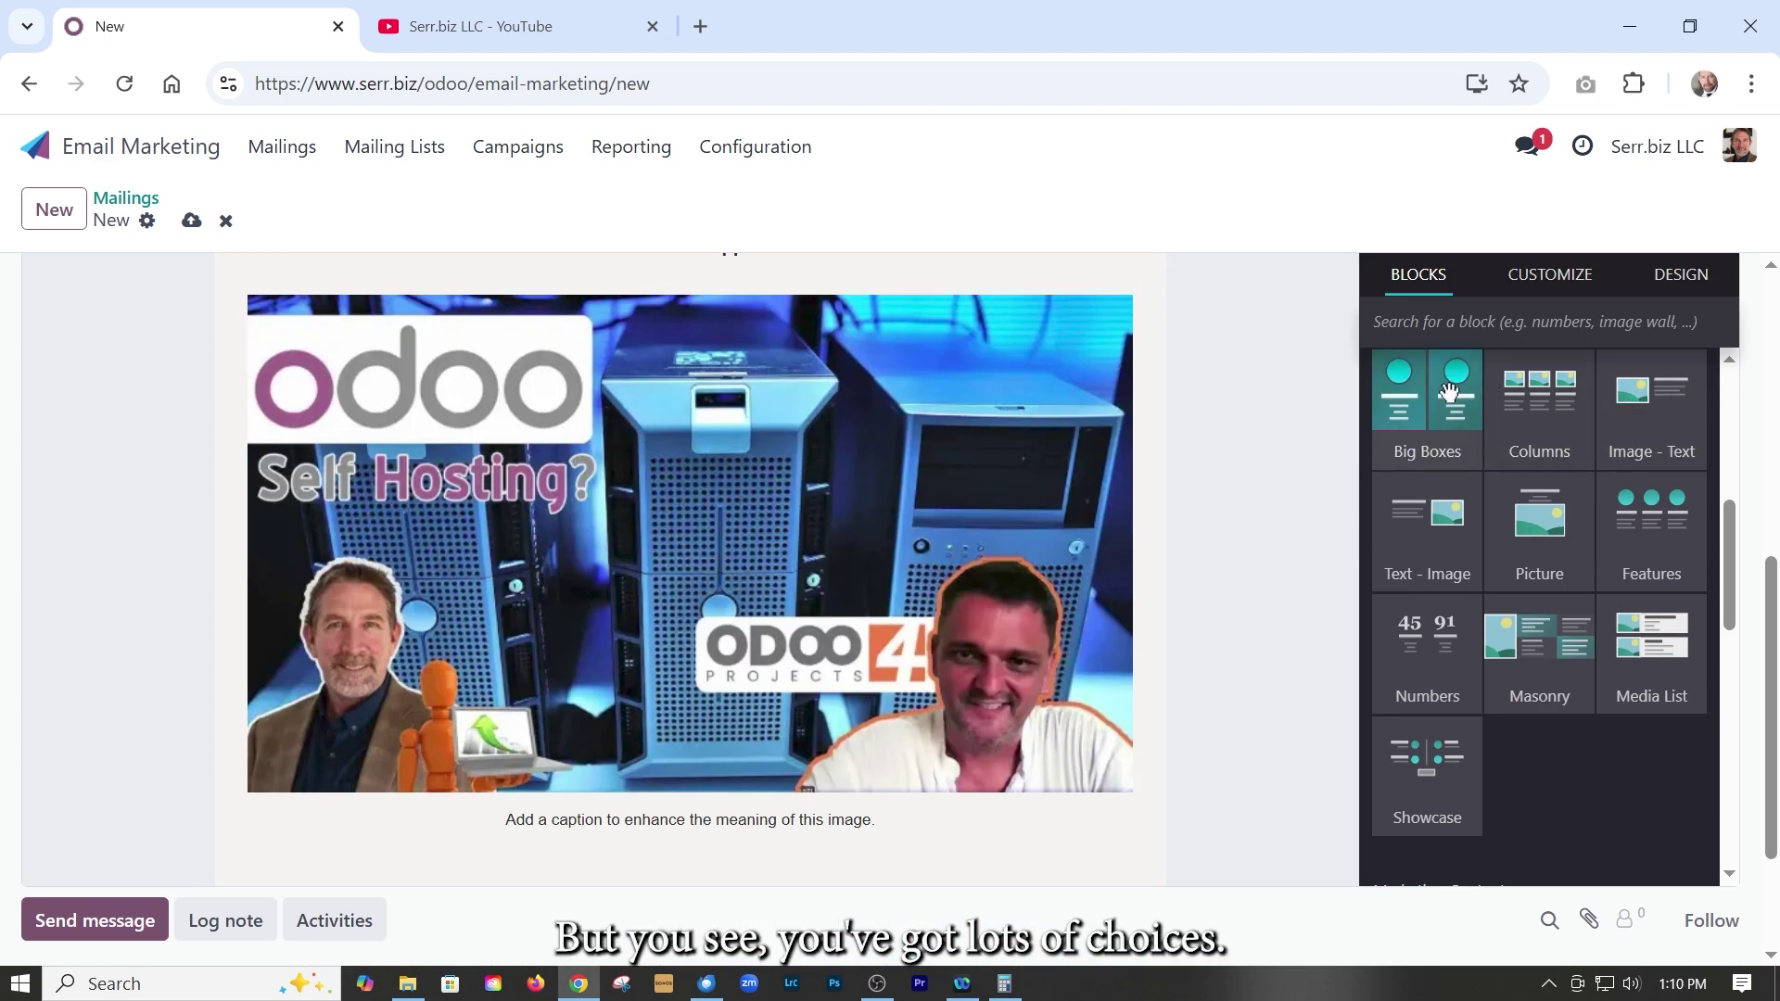
left_click_drag(1449, 393, 659, 900)
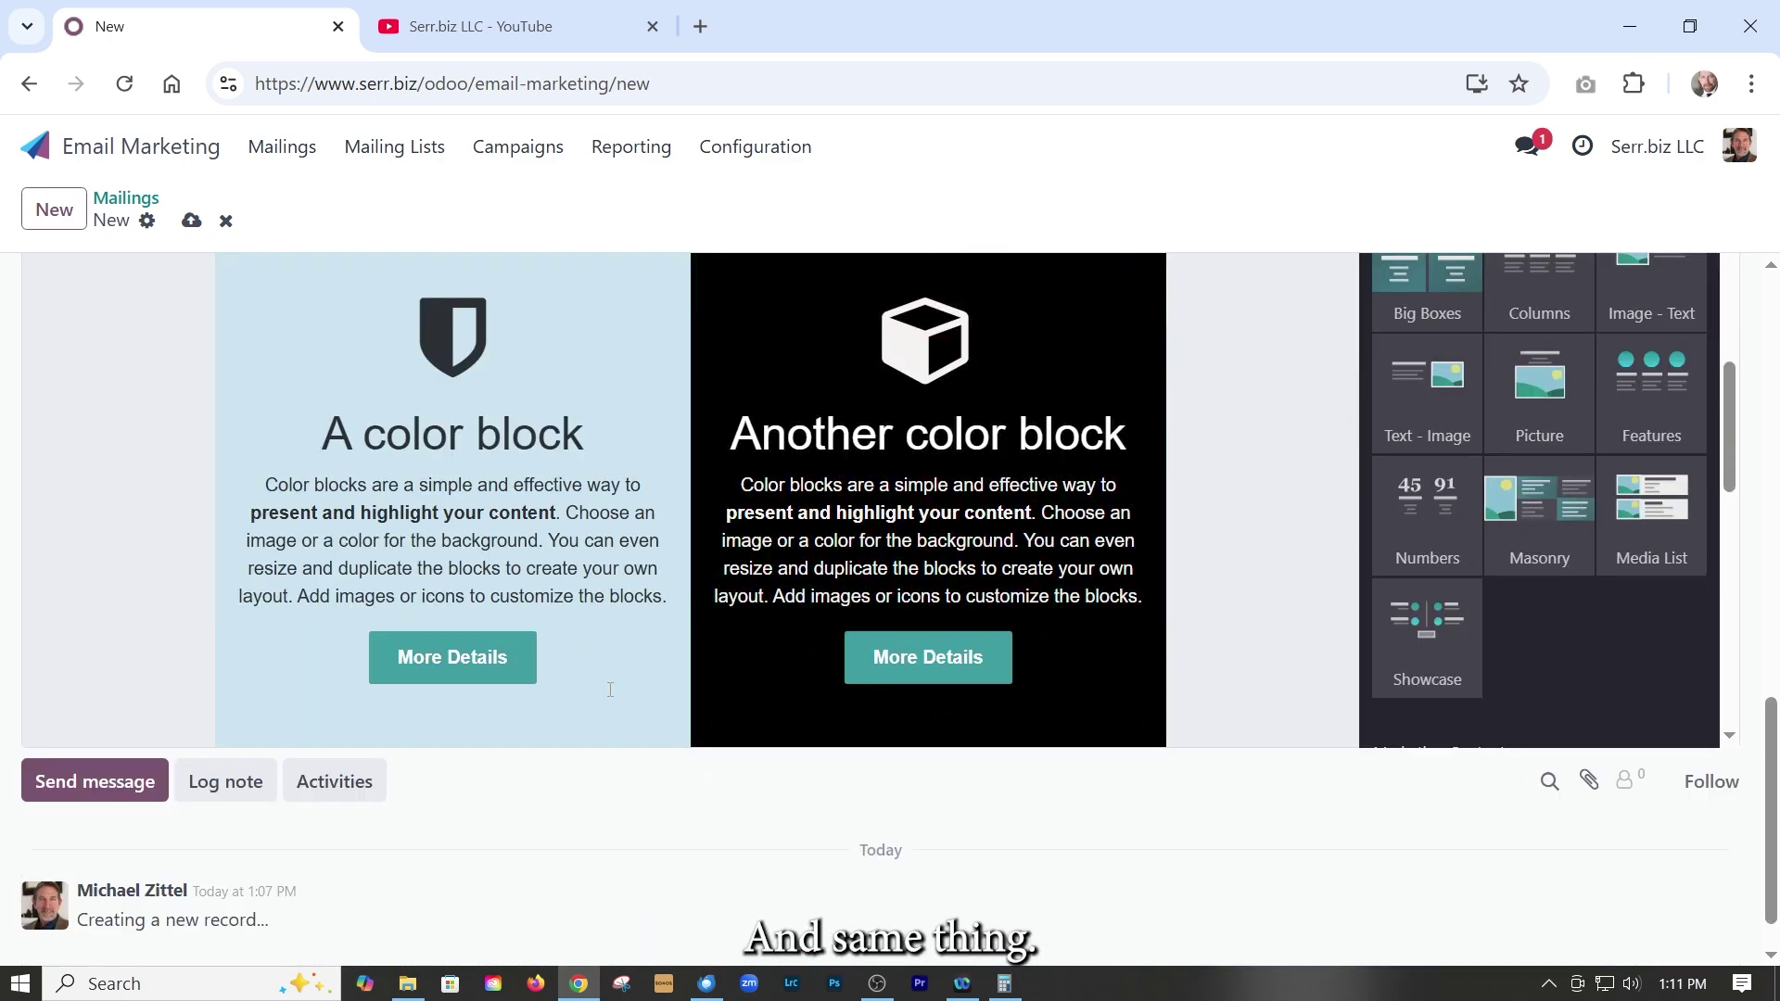
left_click(442, 342)
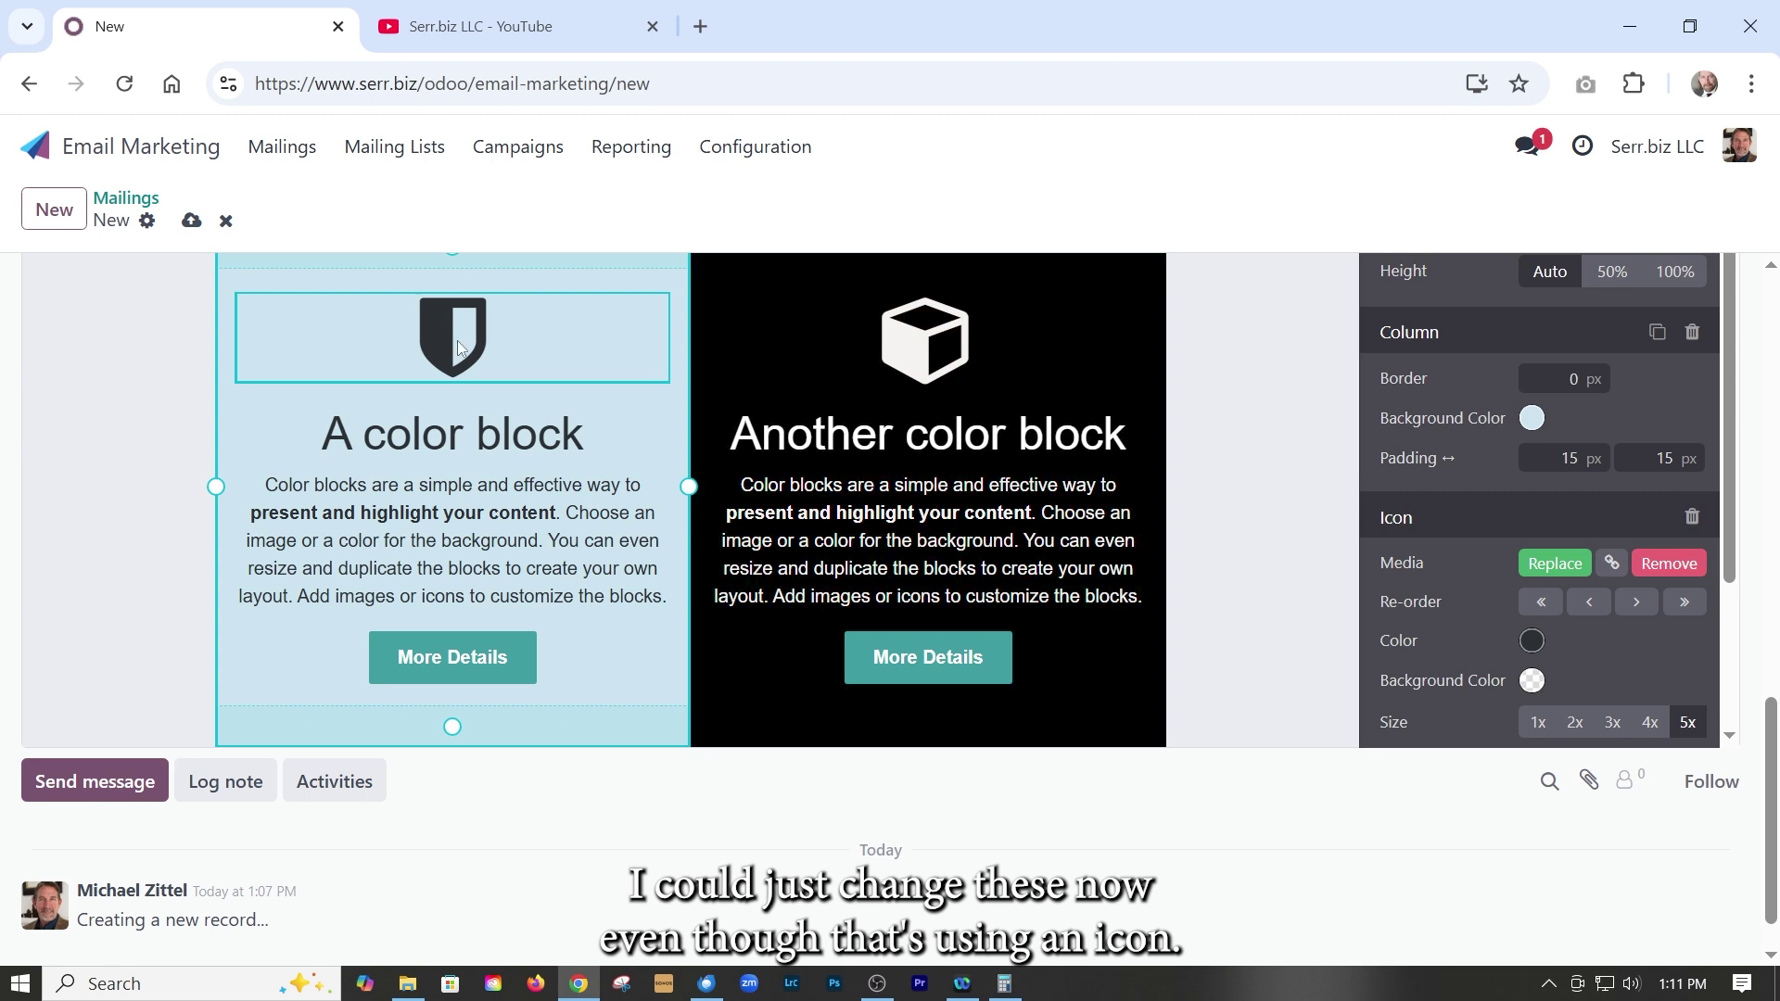
left_click(1558, 563)
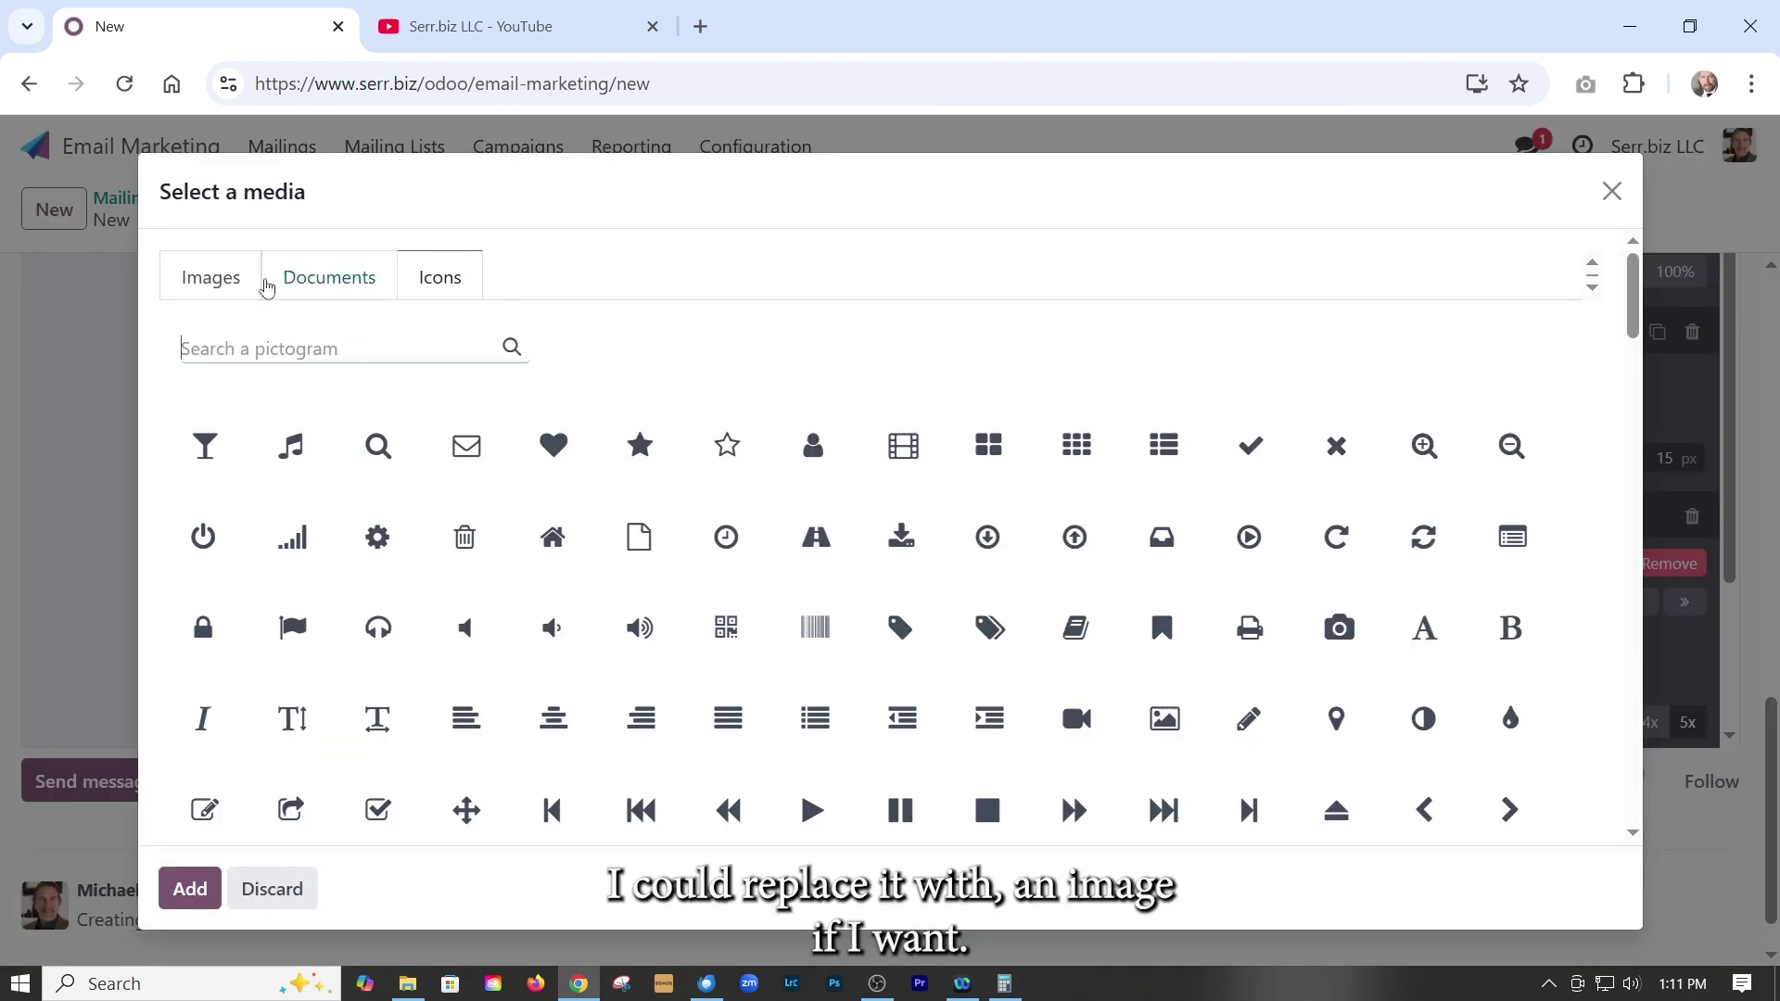
left_click(235, 290)
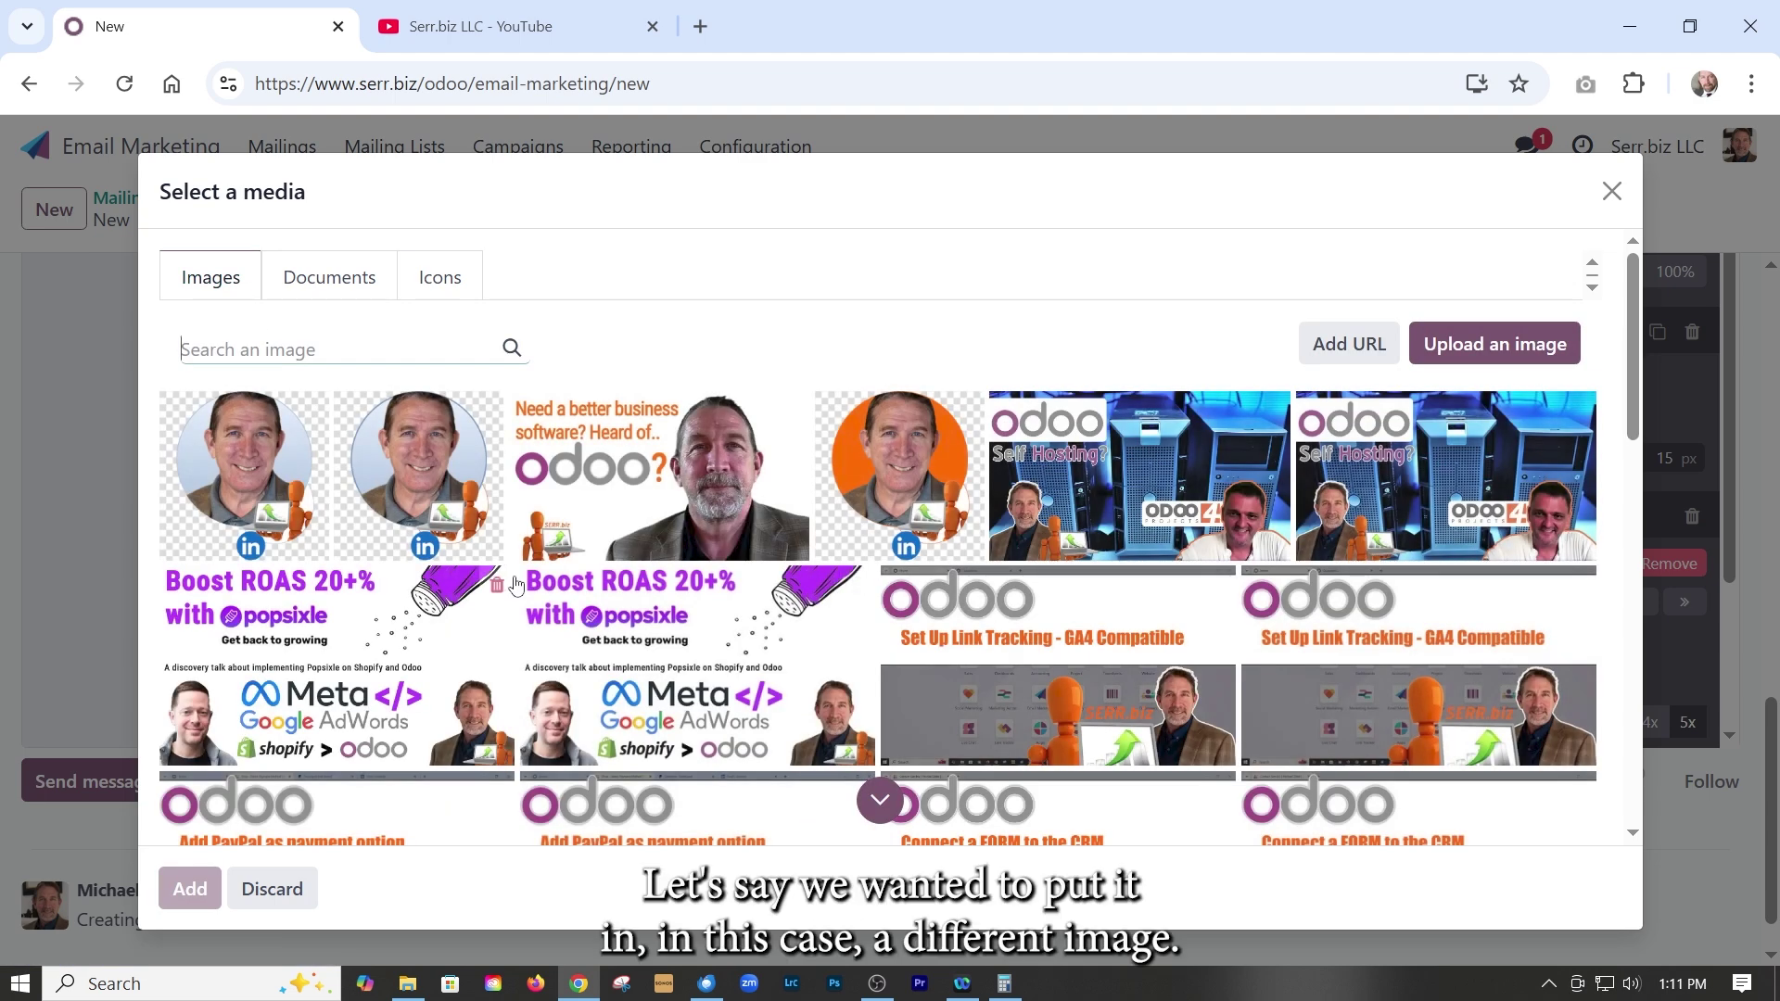
left_click(317, 675)
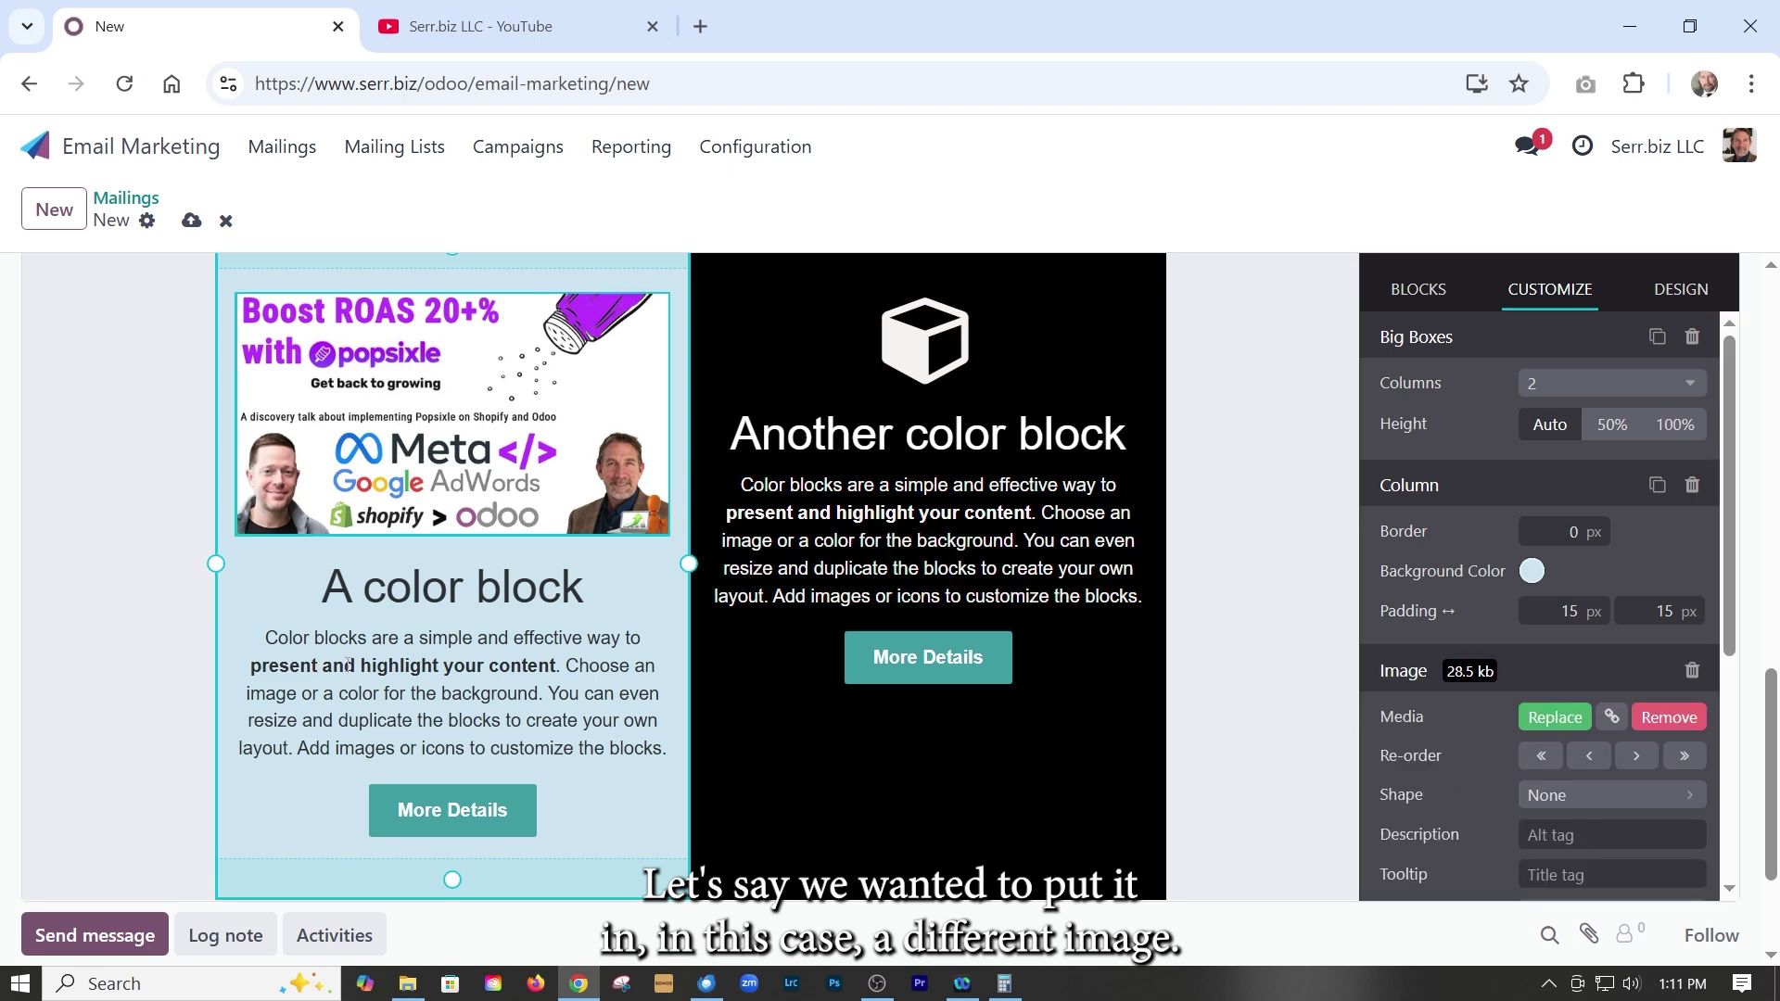
Replace the black box's cube icon with the Set Up Link Tracking image.
left_click(930, 357)
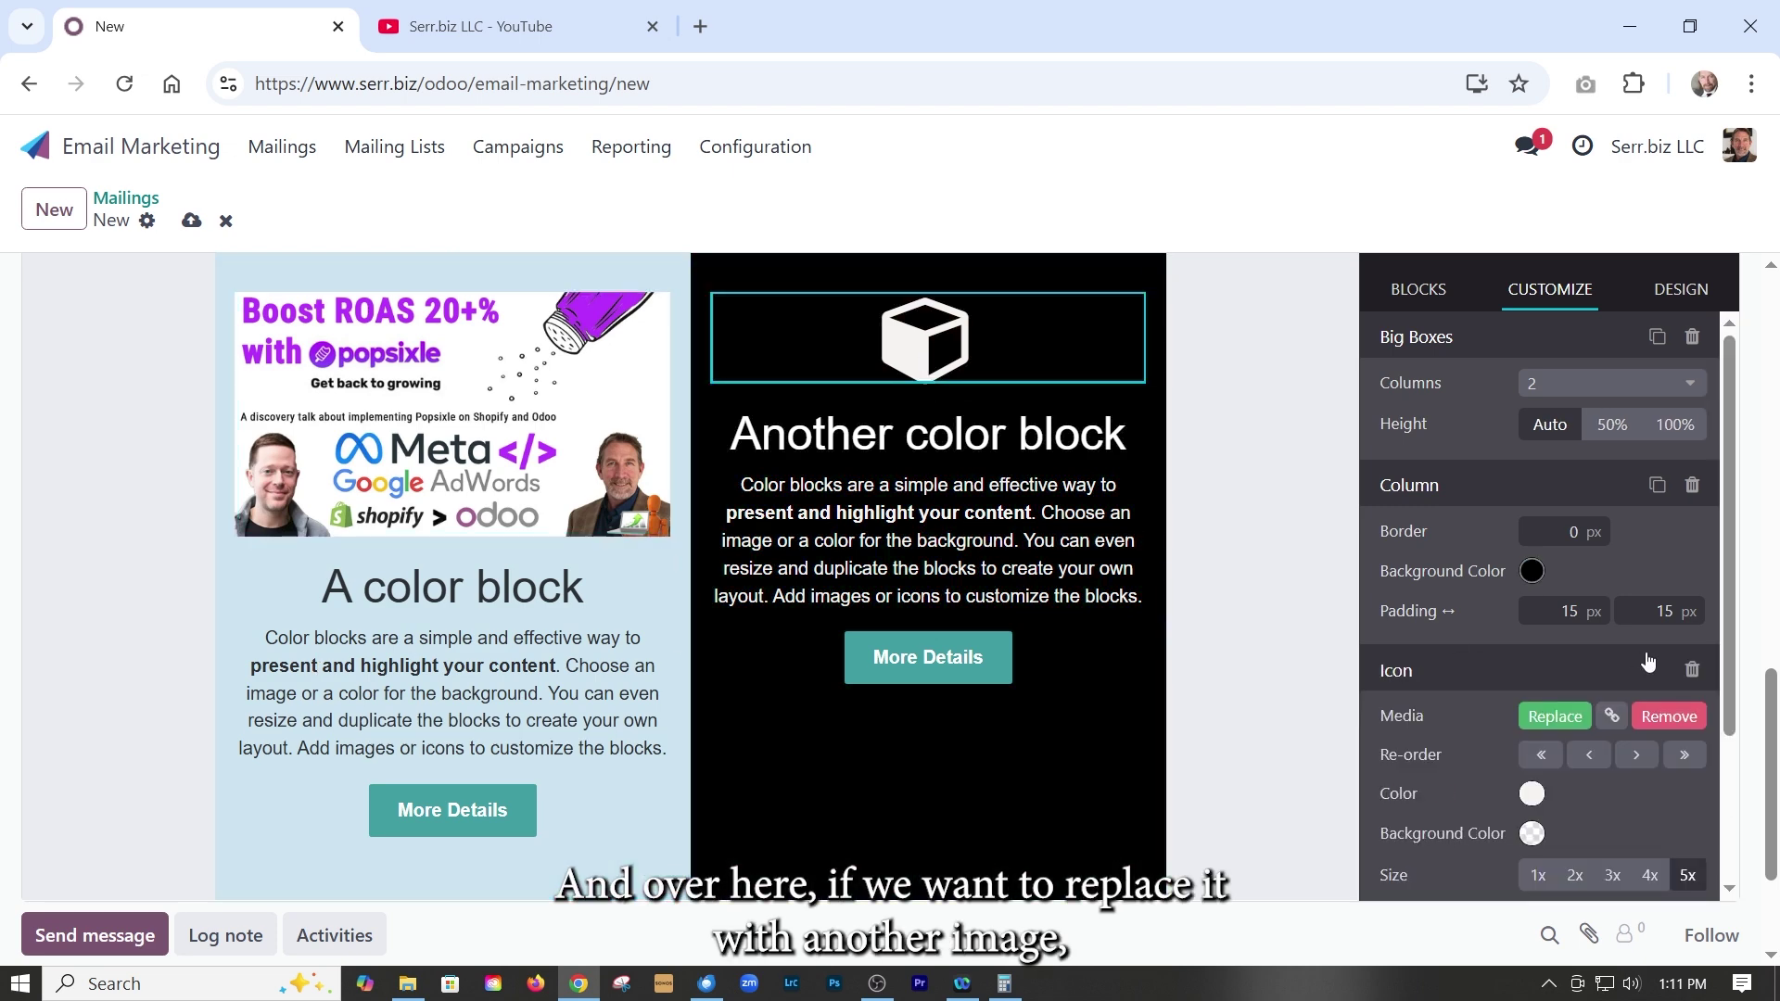
left_click(1555, 717)
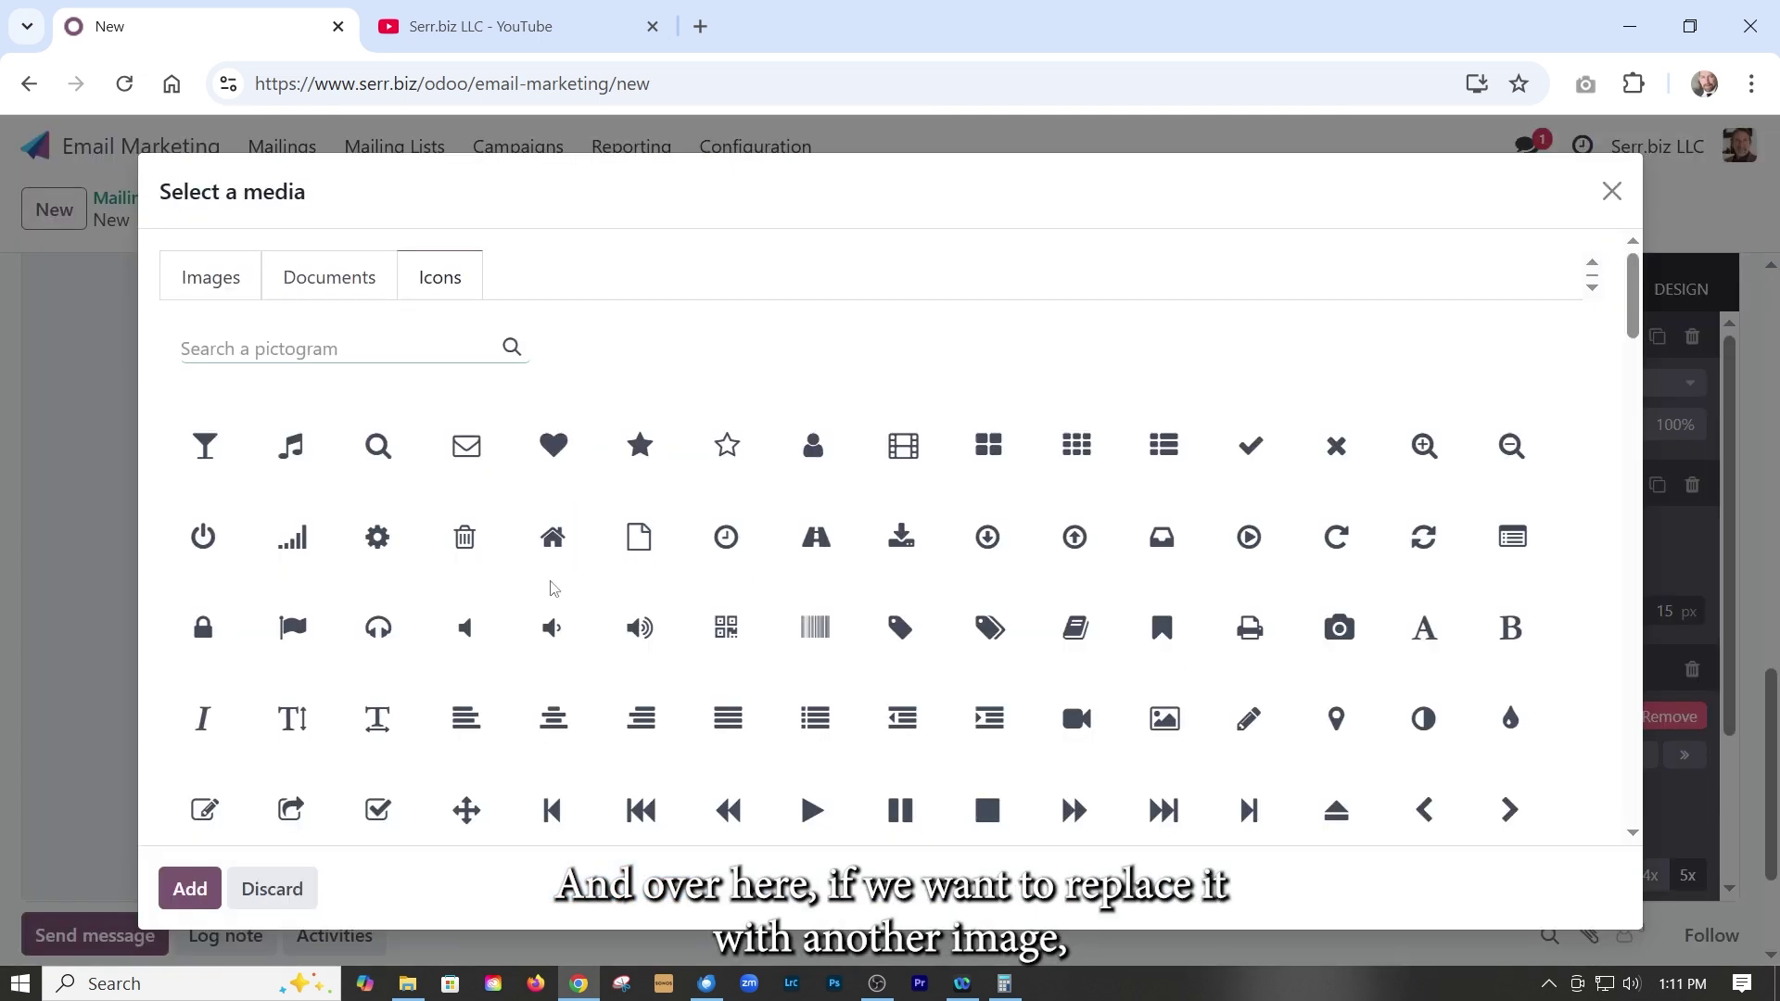
left_click(211, 276)
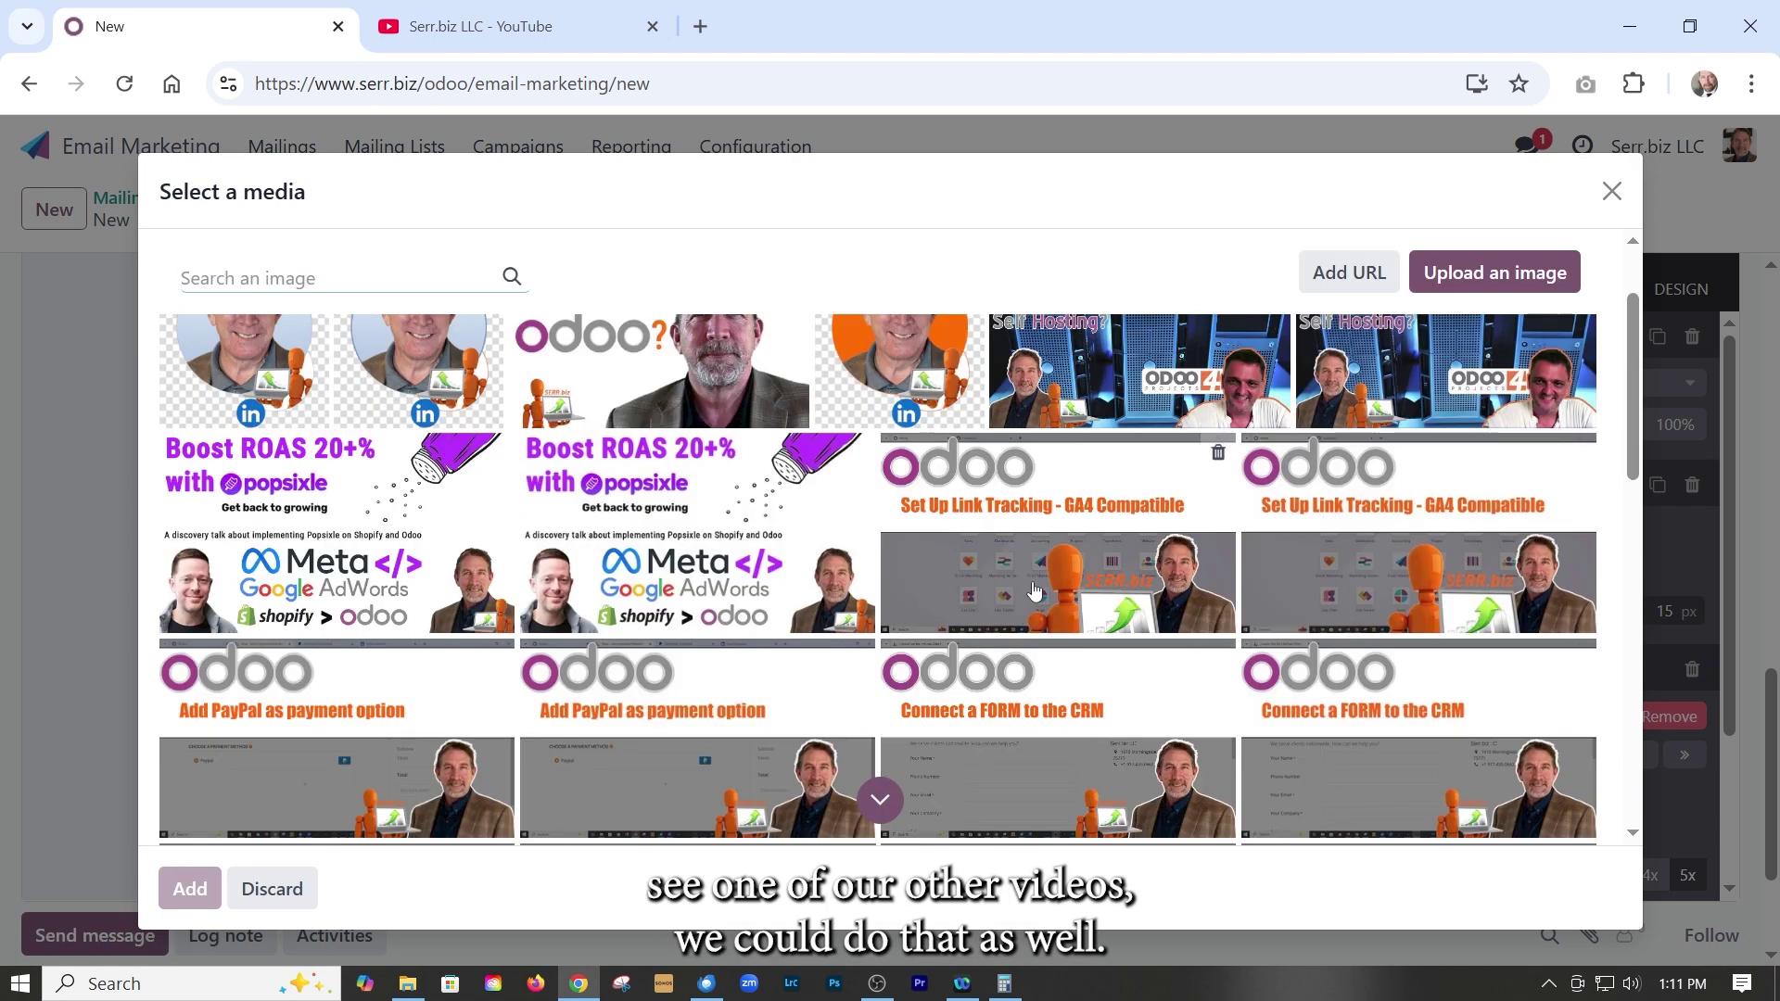
left_click(1033, 584)
left_click(874, 562)
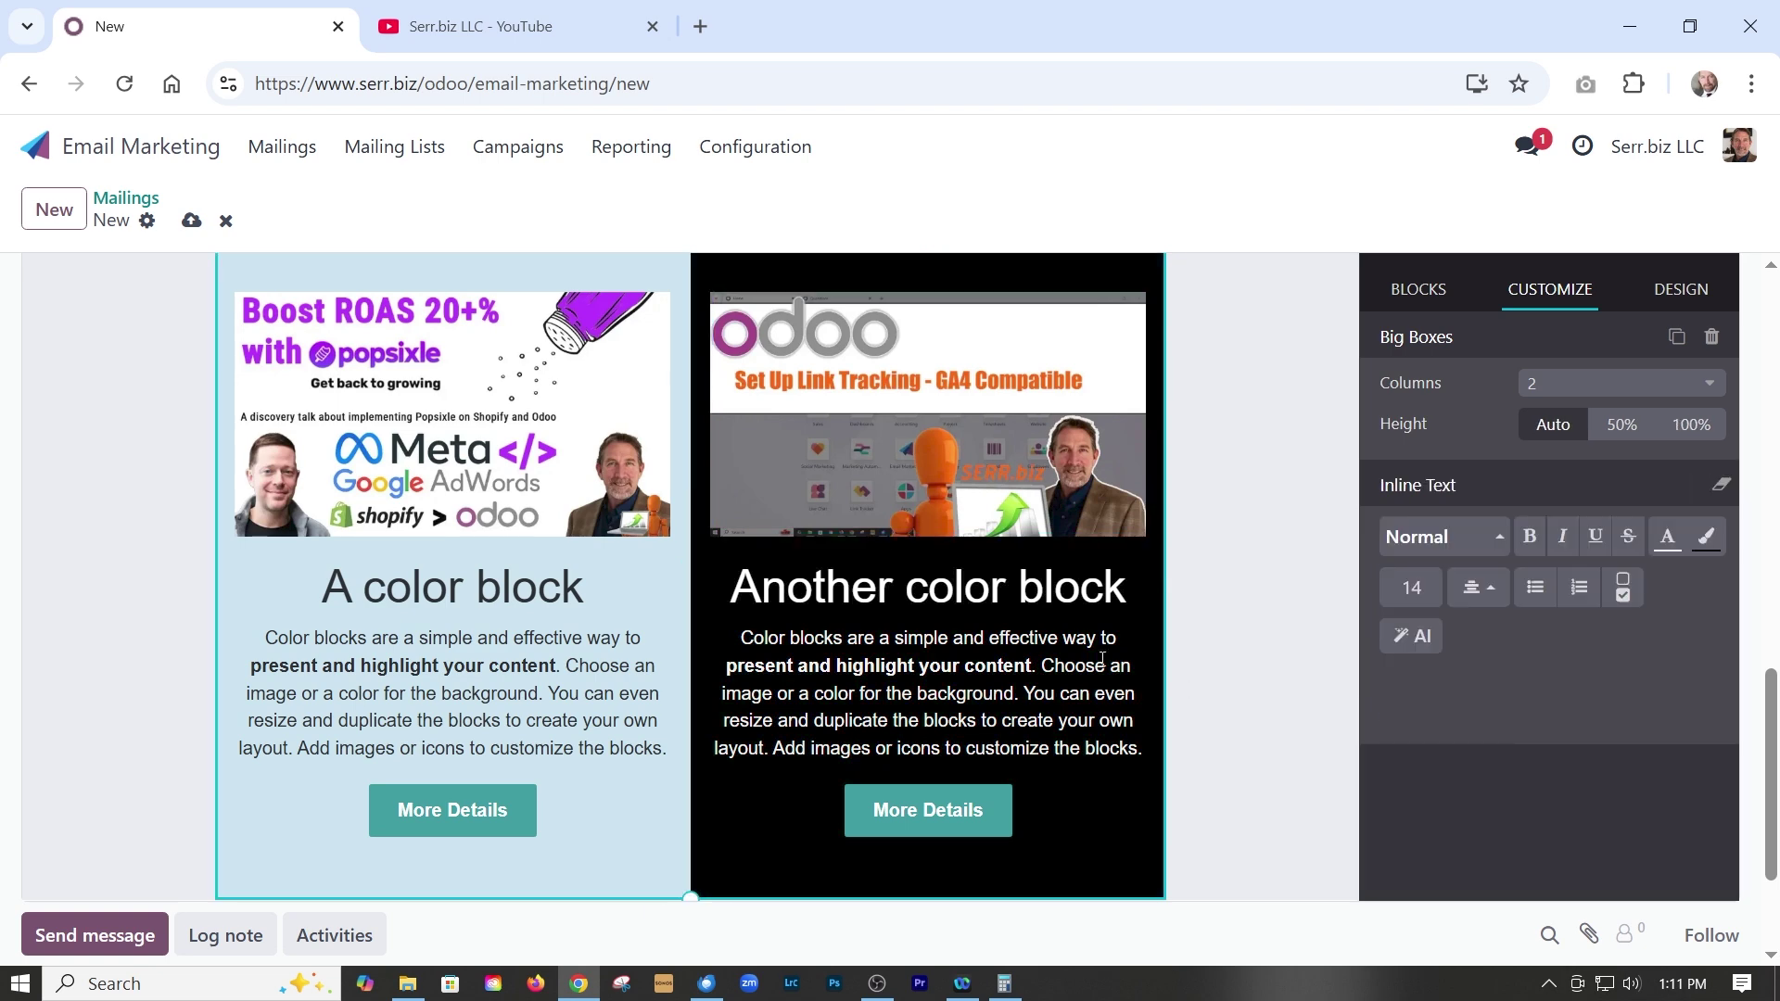
left_click(913, 439)
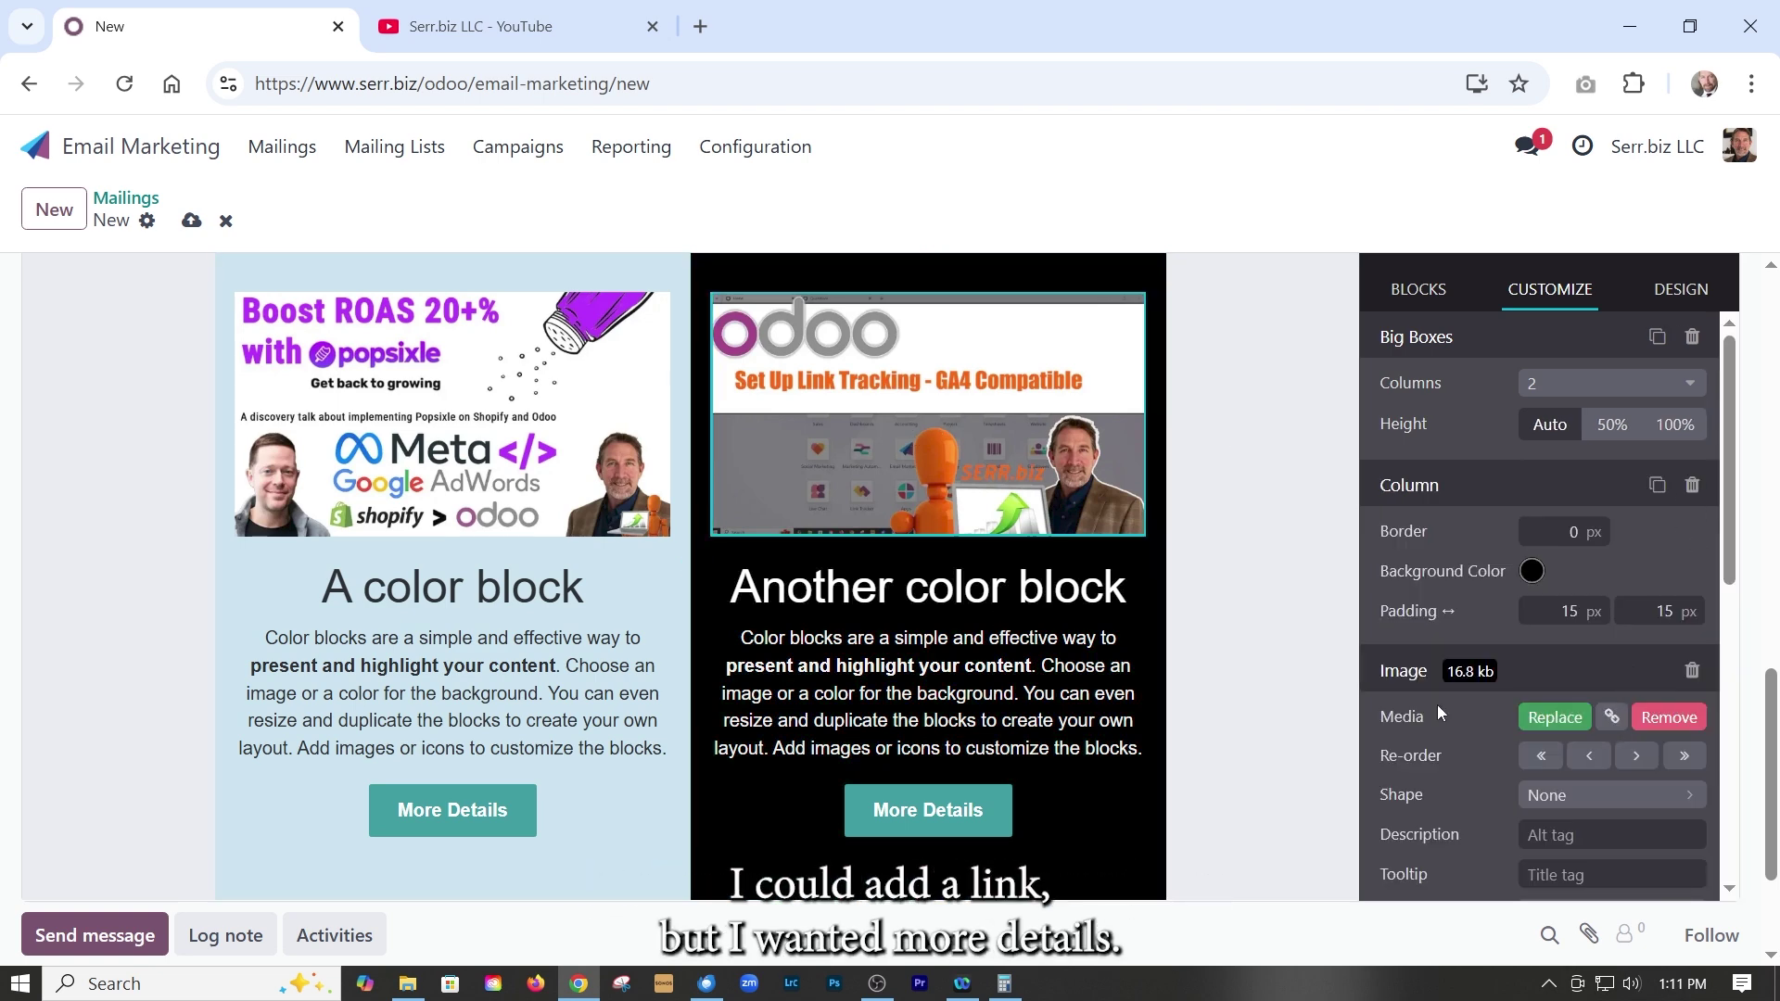
left_click(924, 808)
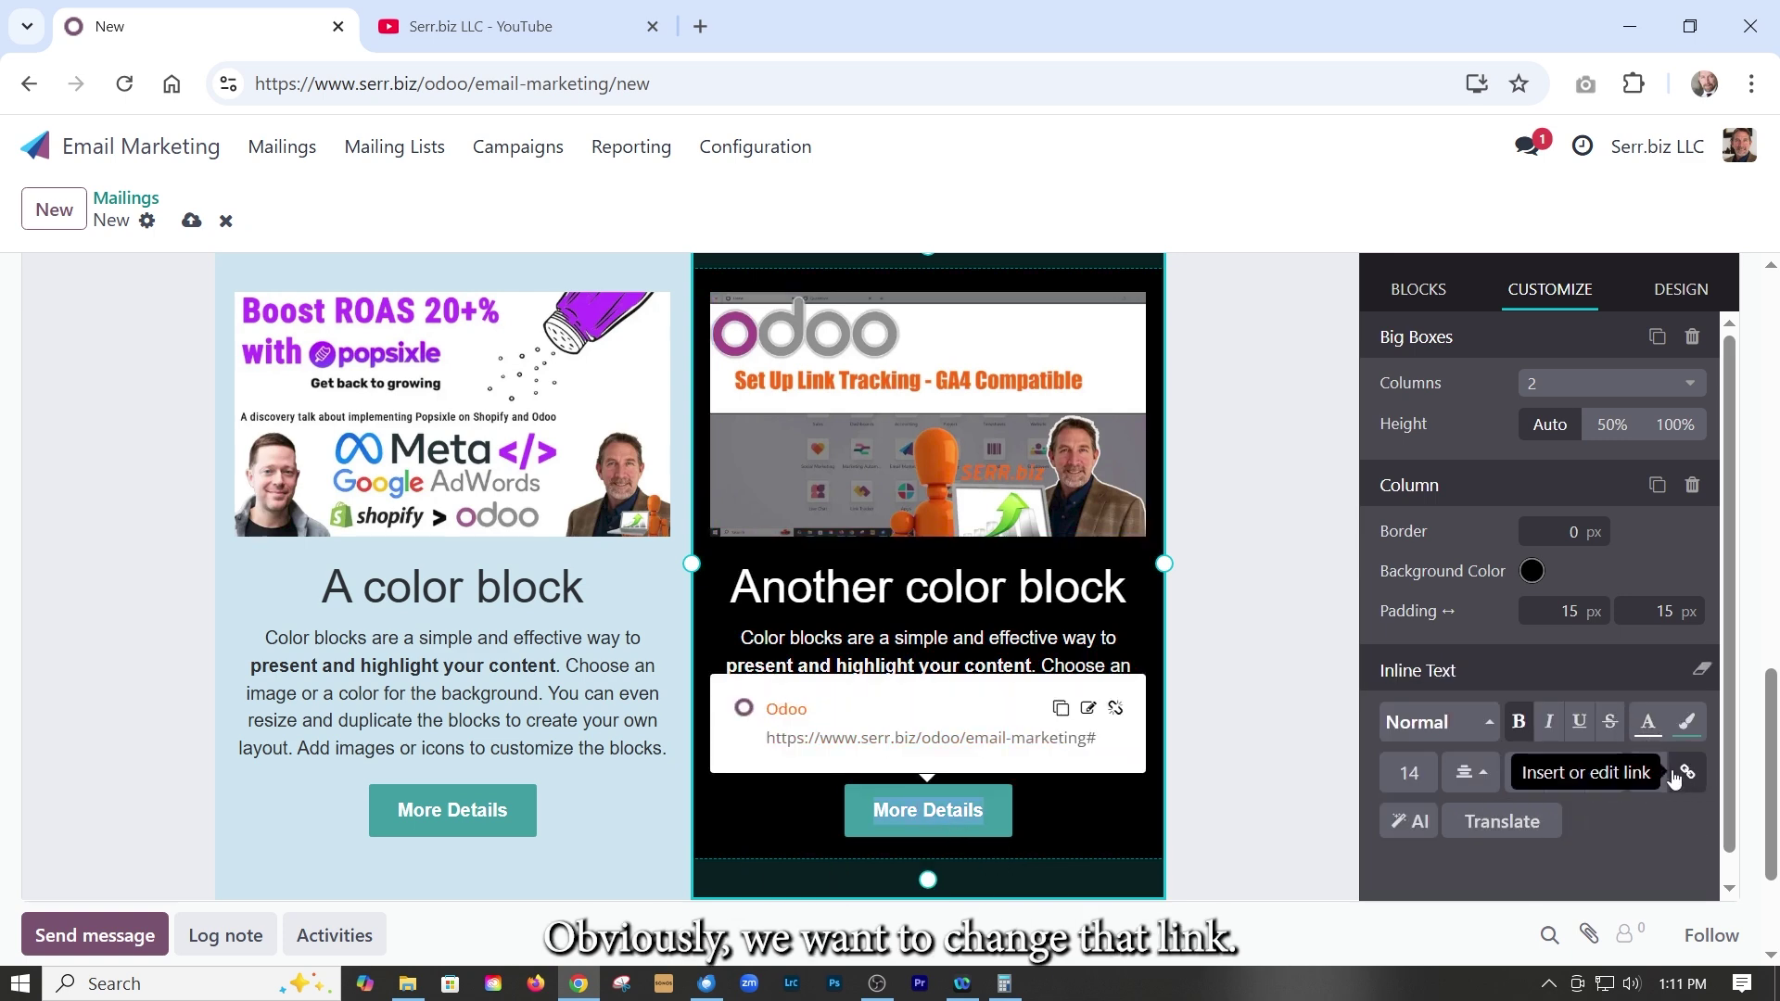
Change the More Details button link from '#' to 'url'.
left_click(1089, 710)
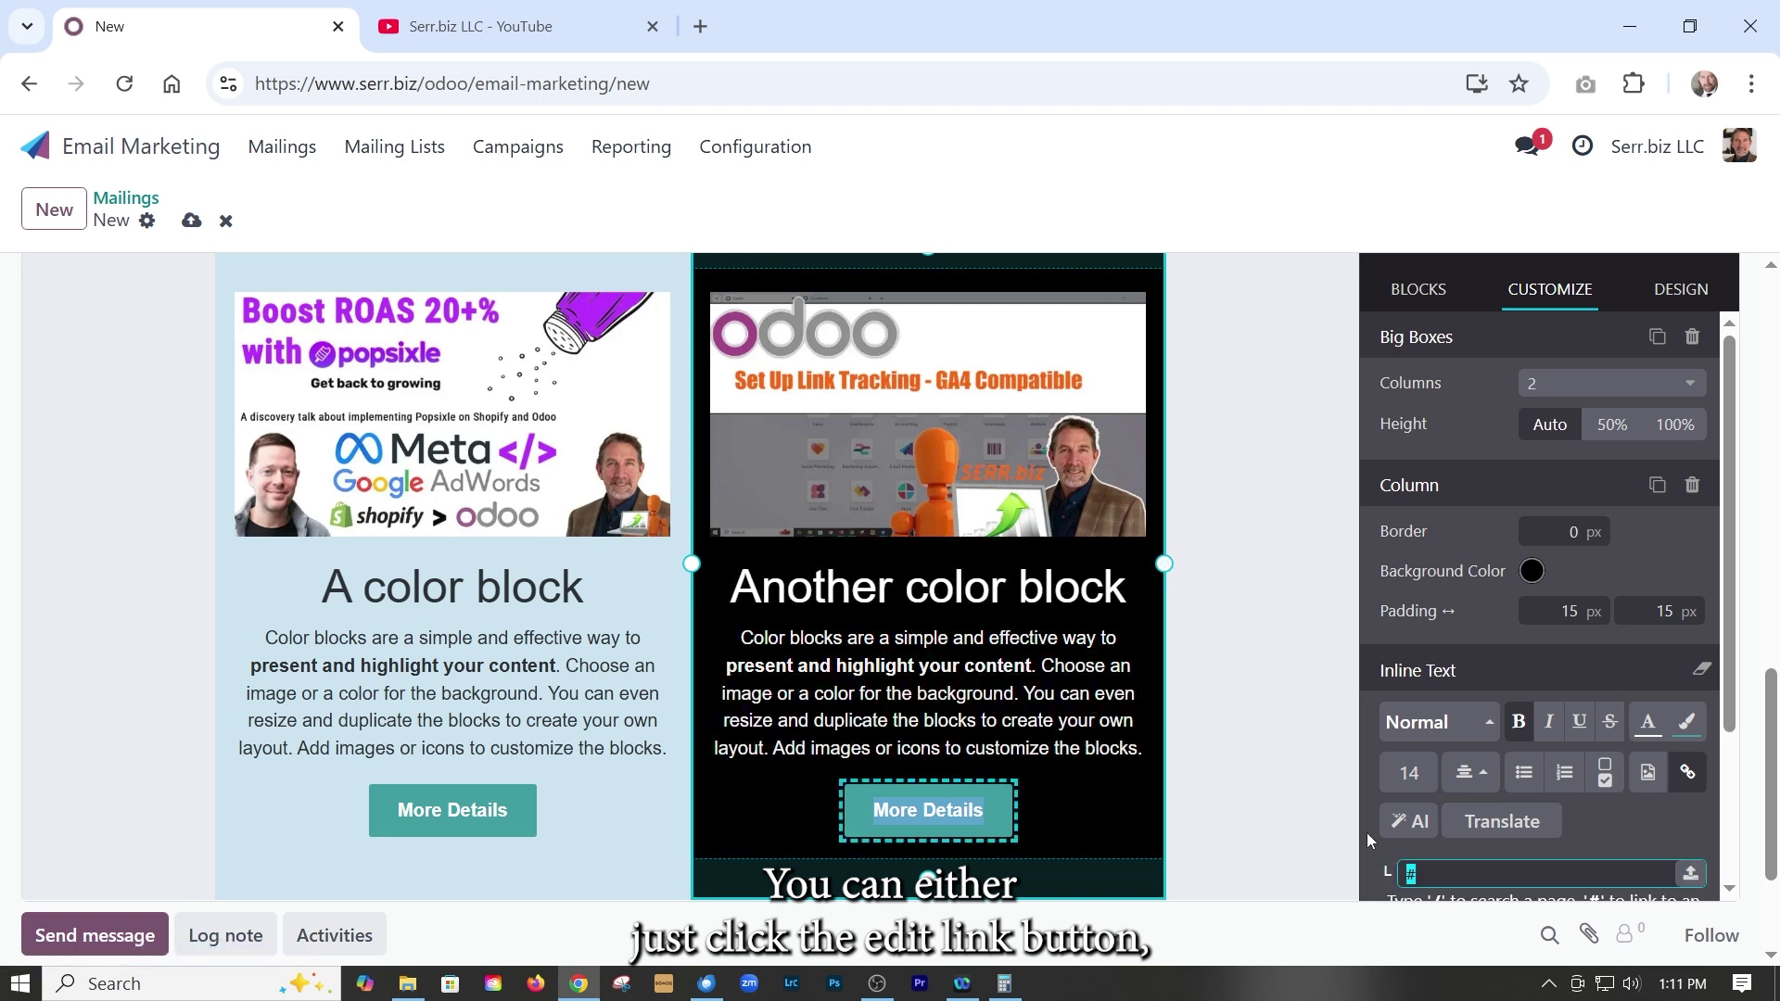
left_click(1436, 875)
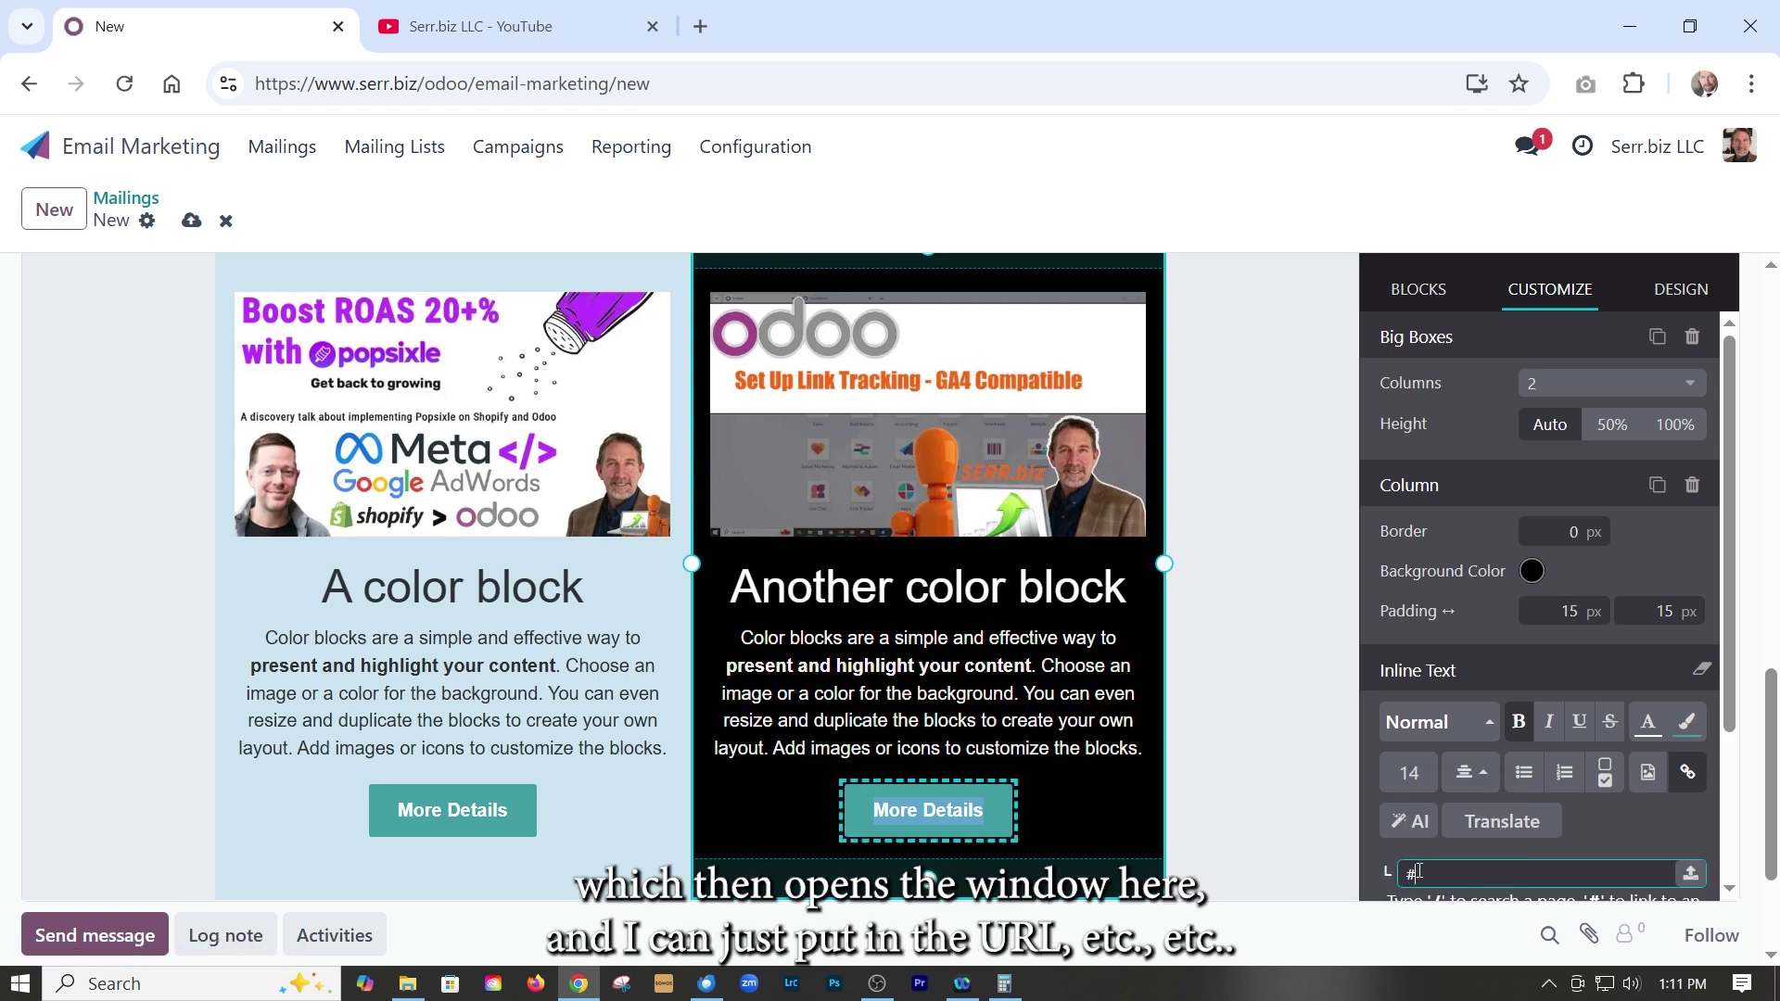
type("url")
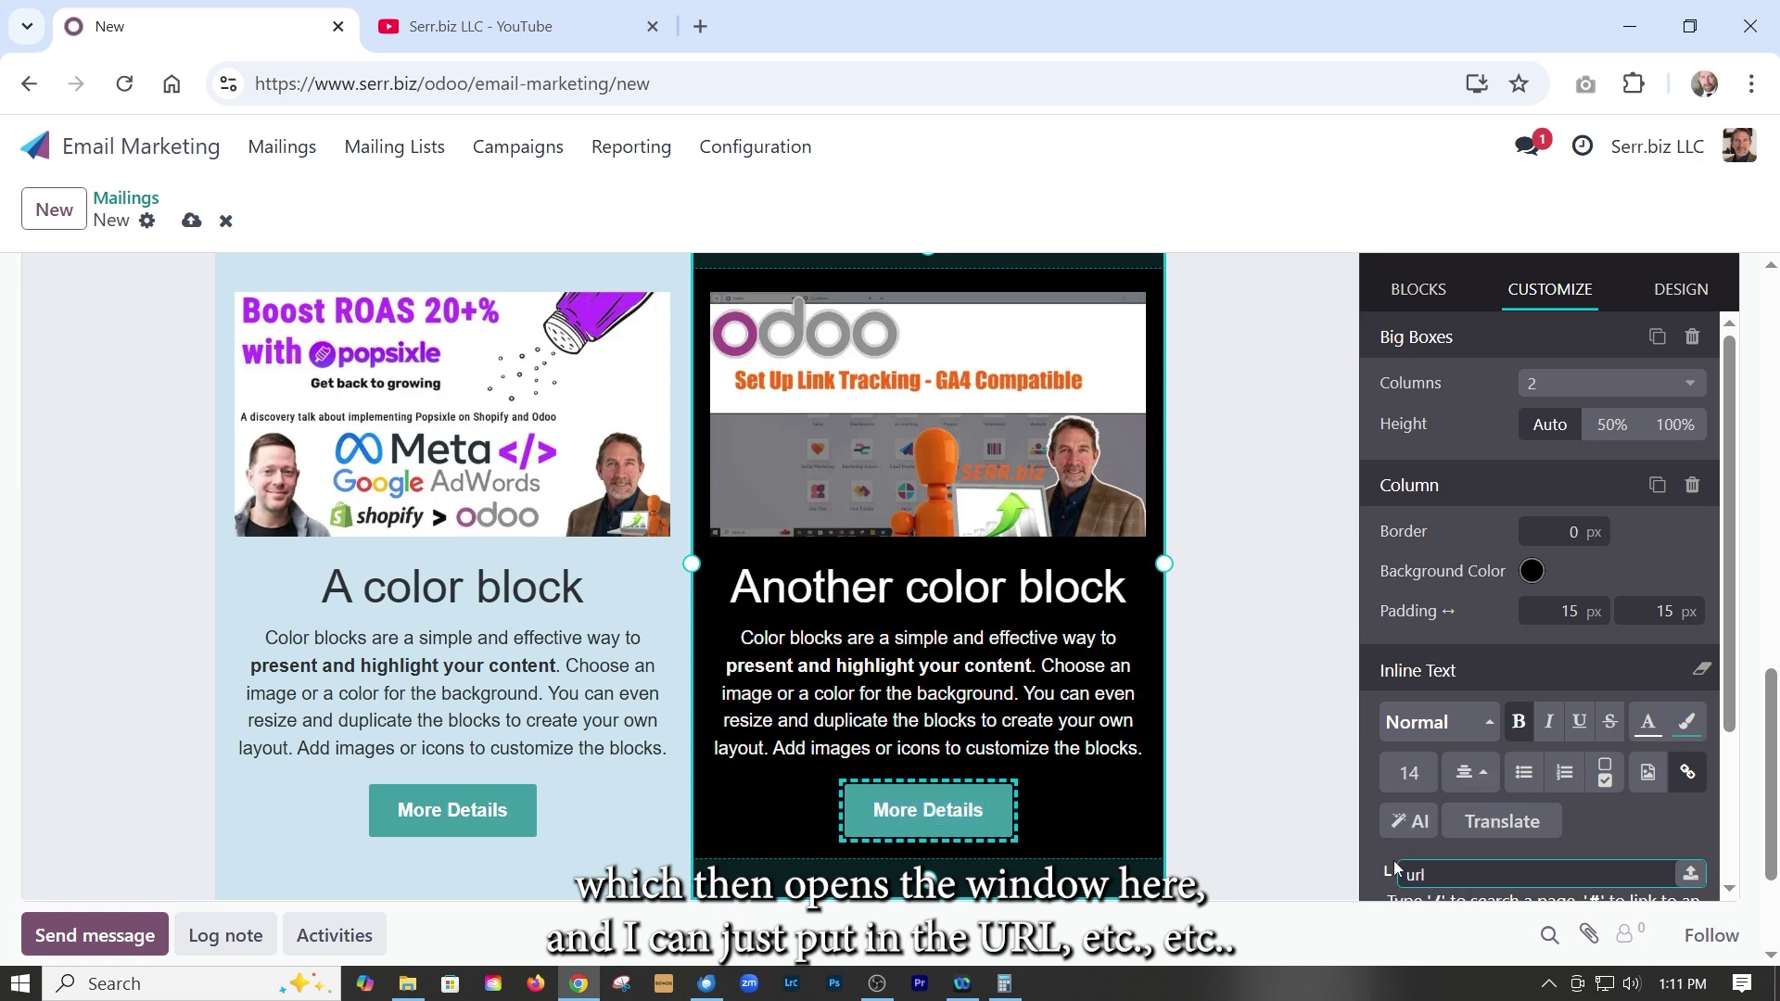
Add the Footer Center block below the colour boxes.
scroll(1210, 635, "down", 2)
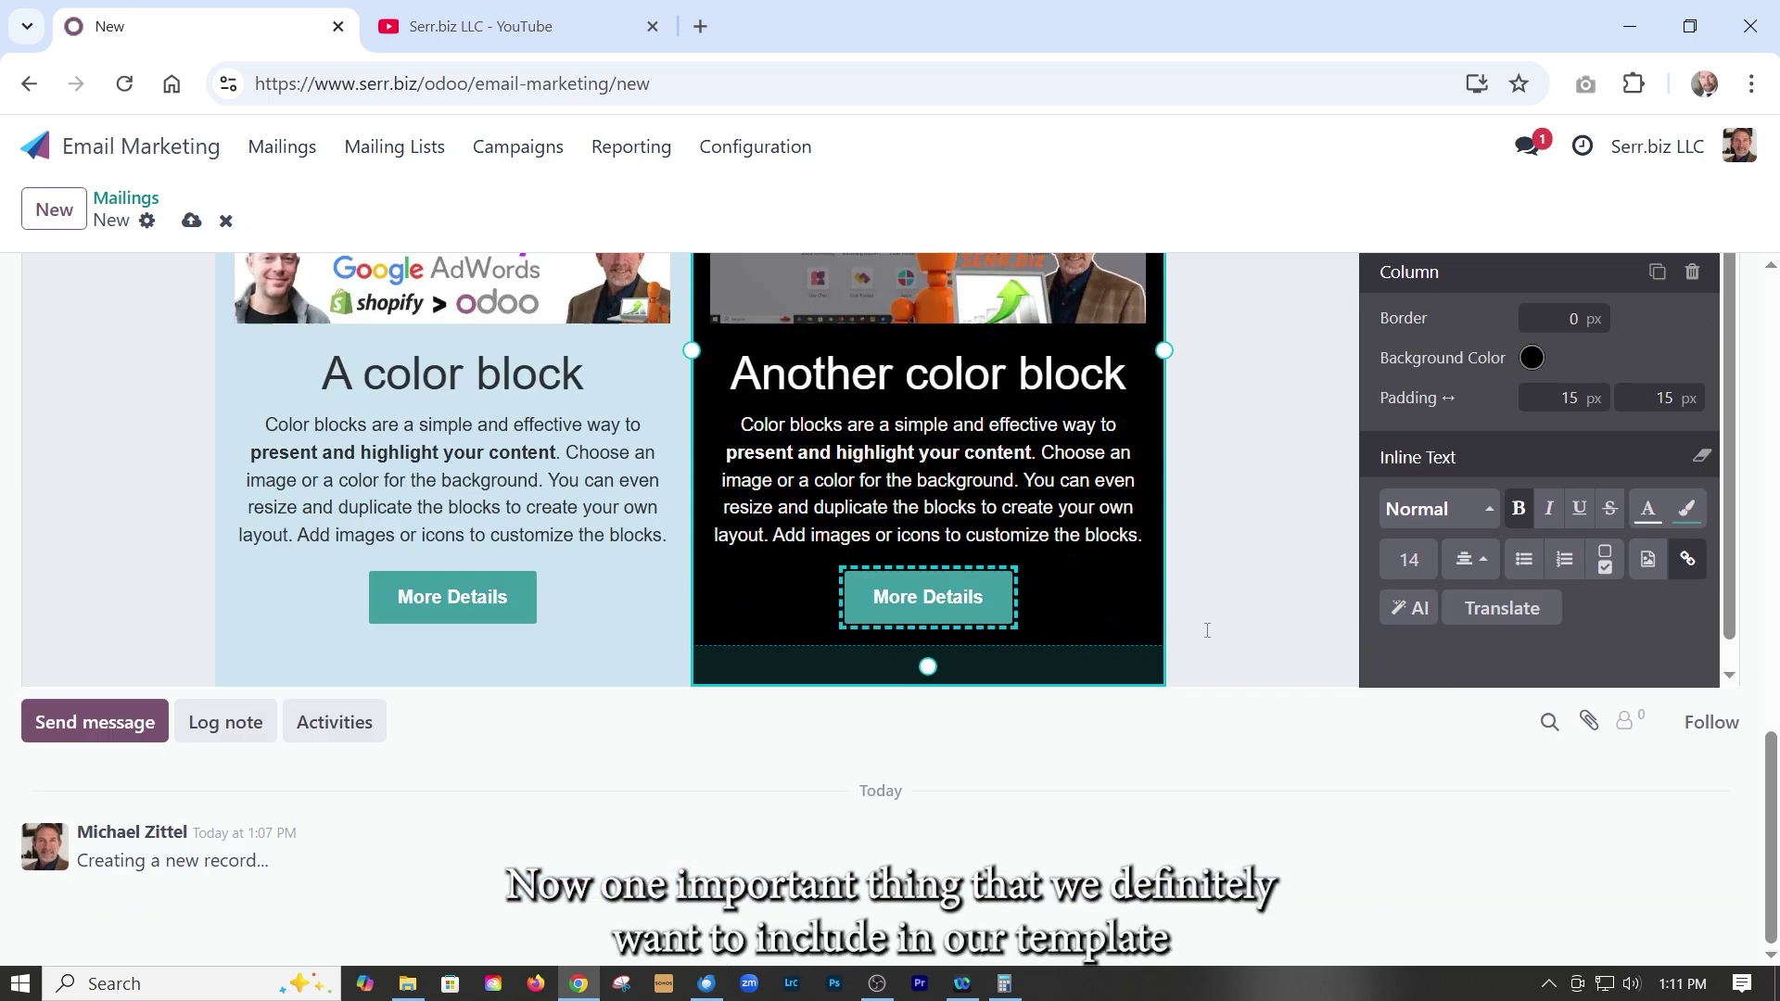
scroll(1238, 614, "up", 6)
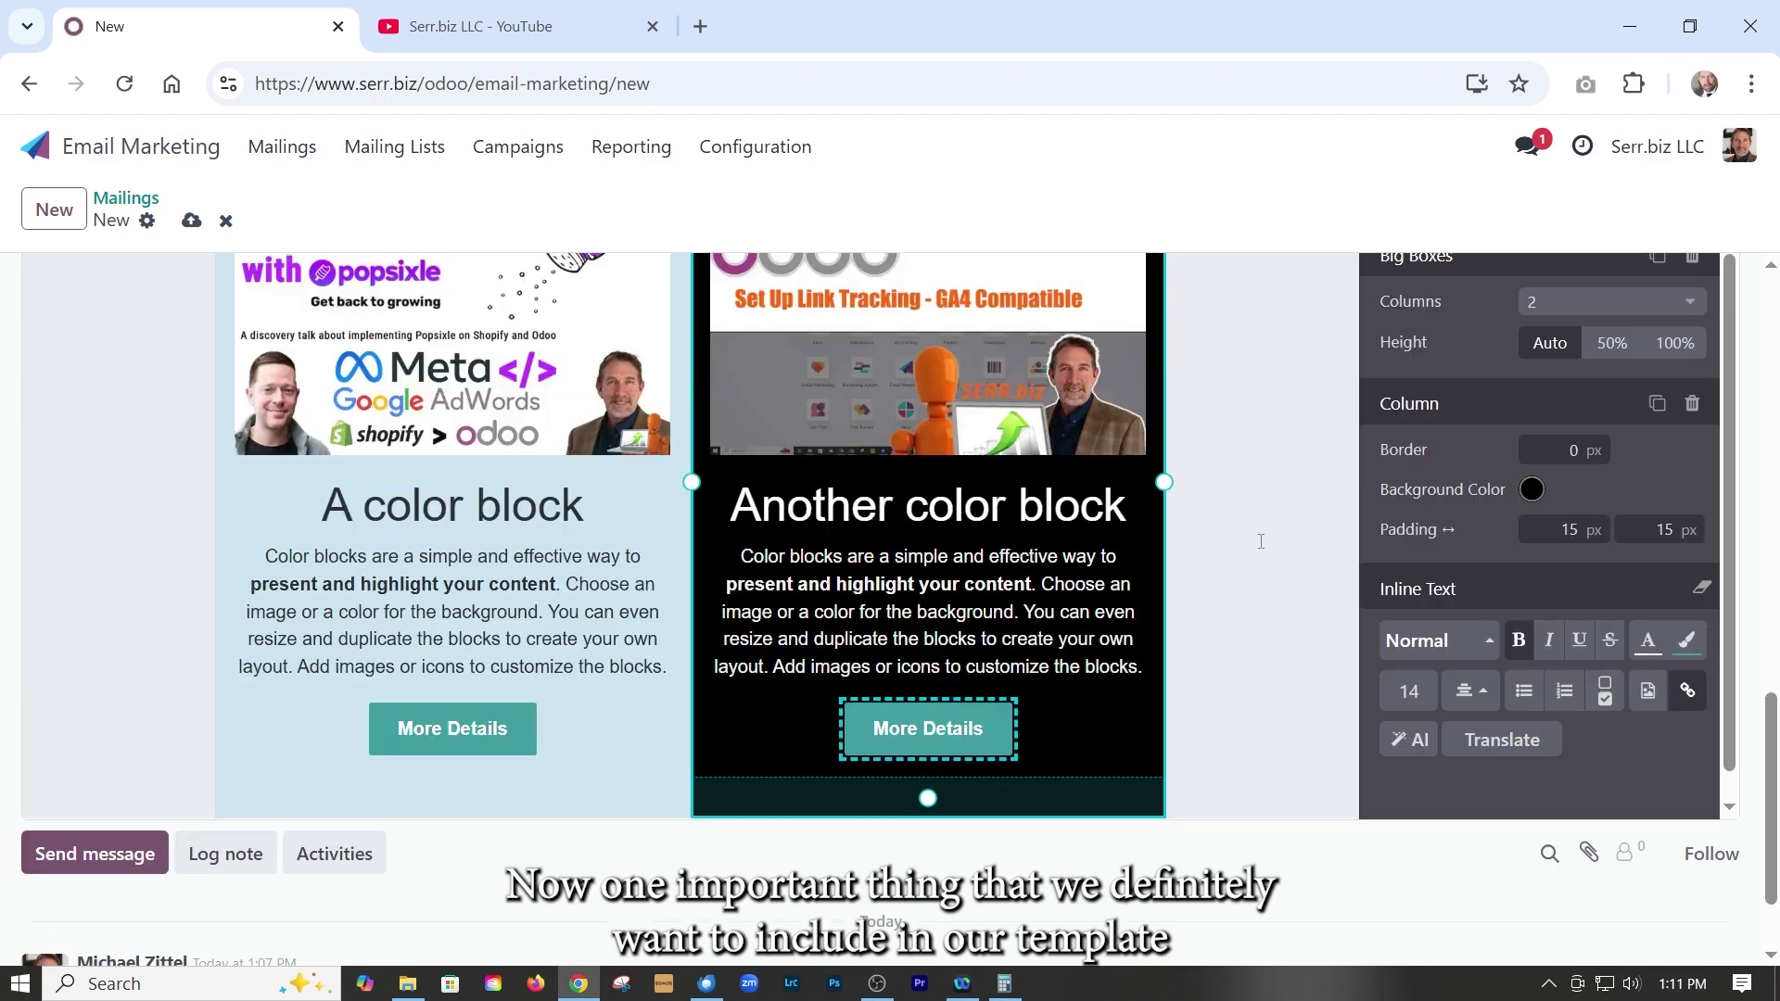
scroll(1288, 541, "up", 4)
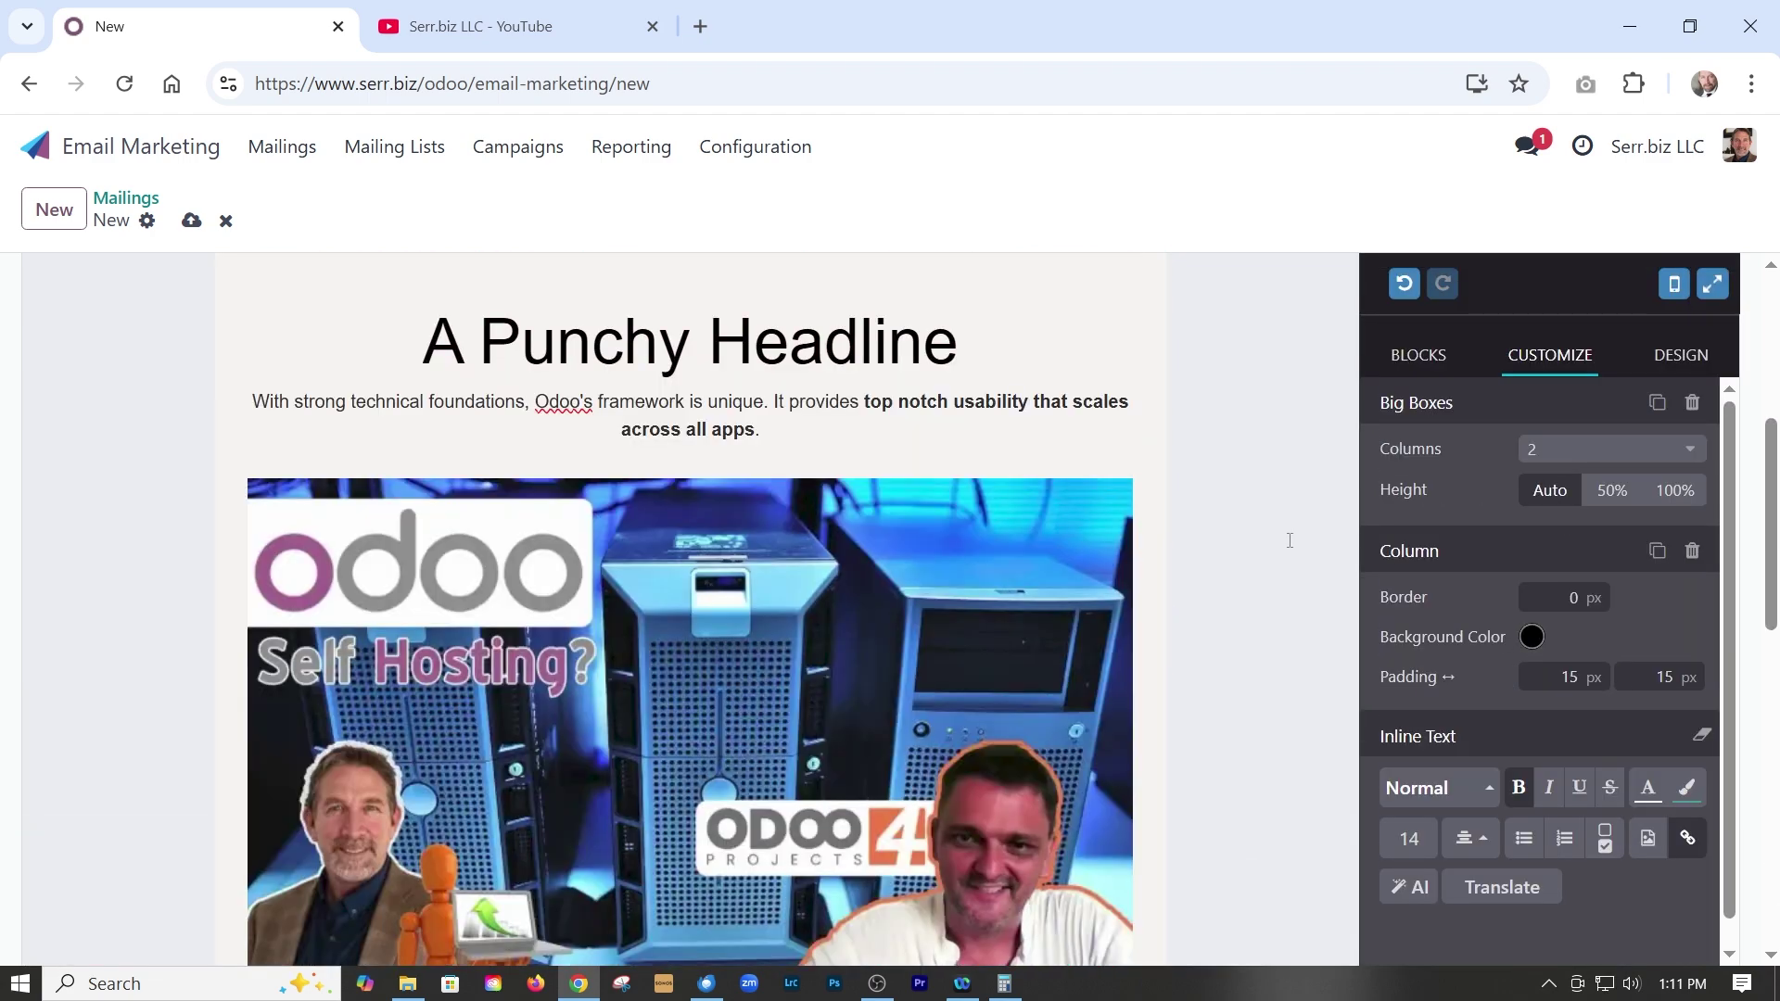
scroll(1289, 540, "down", 5)
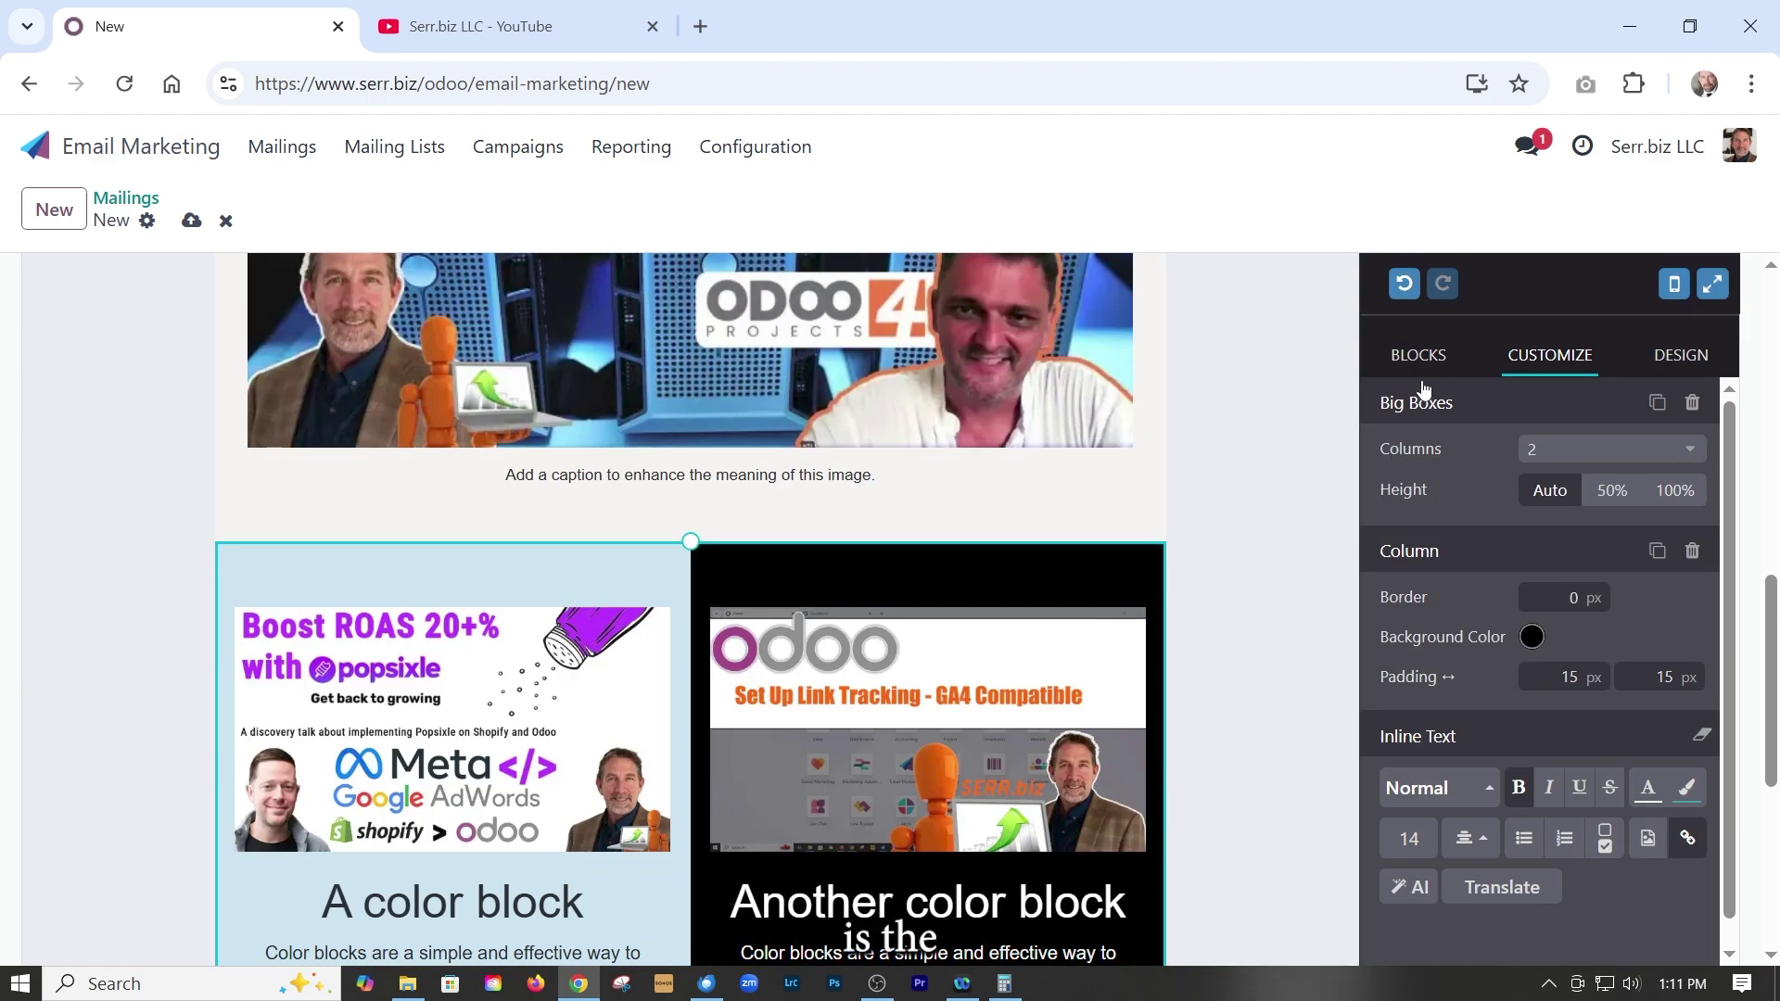
left_click(1416, 358)
scroll(1526, 861, "down", 8)
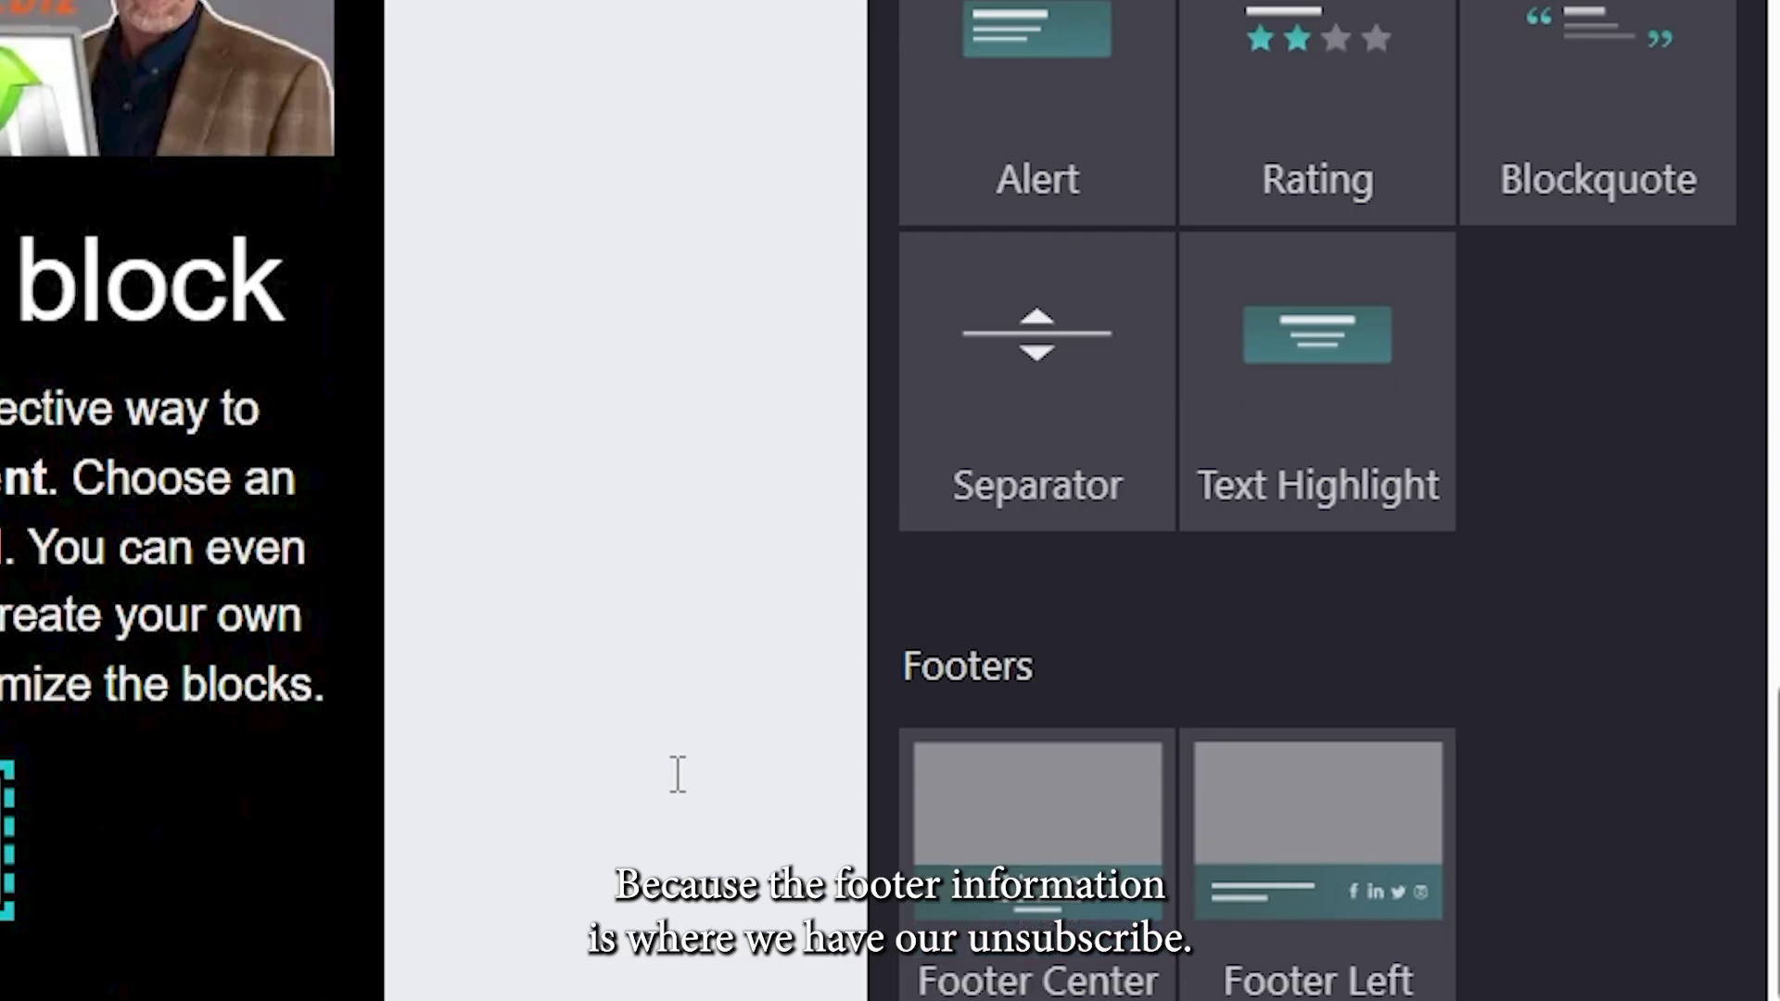
scroll(1284, 850, "down", 2)
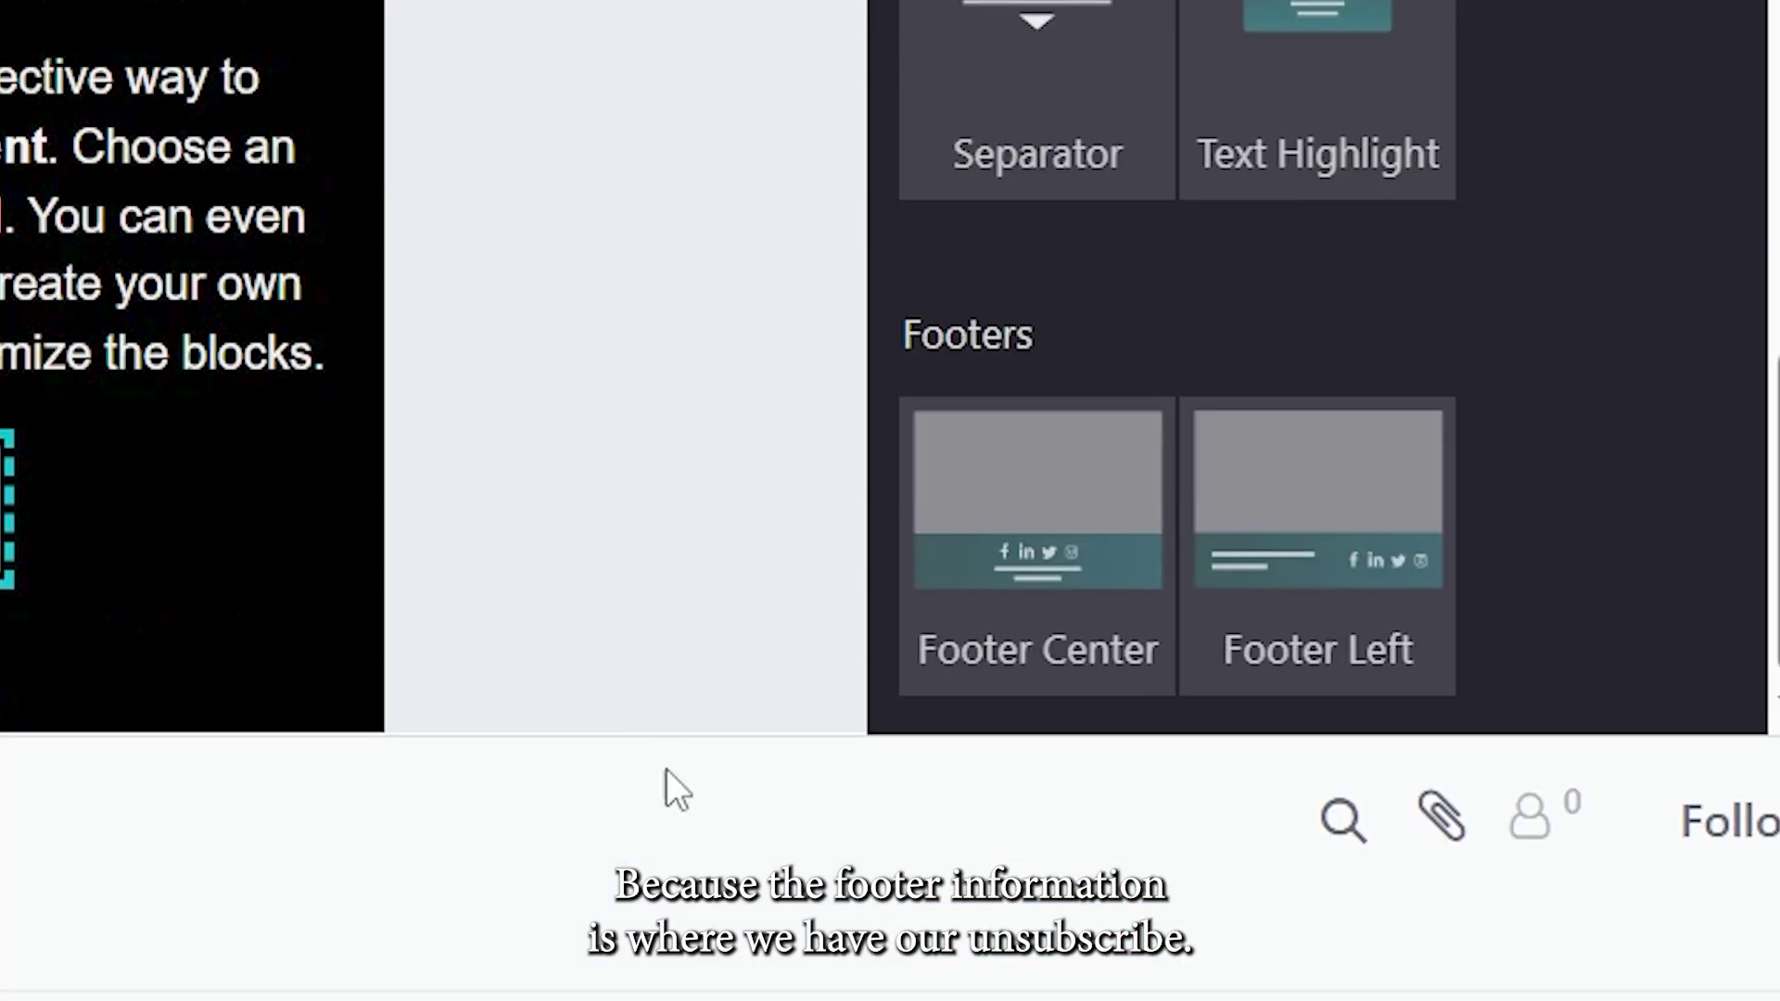
left_click_drag(1005, 516, 784, 857)
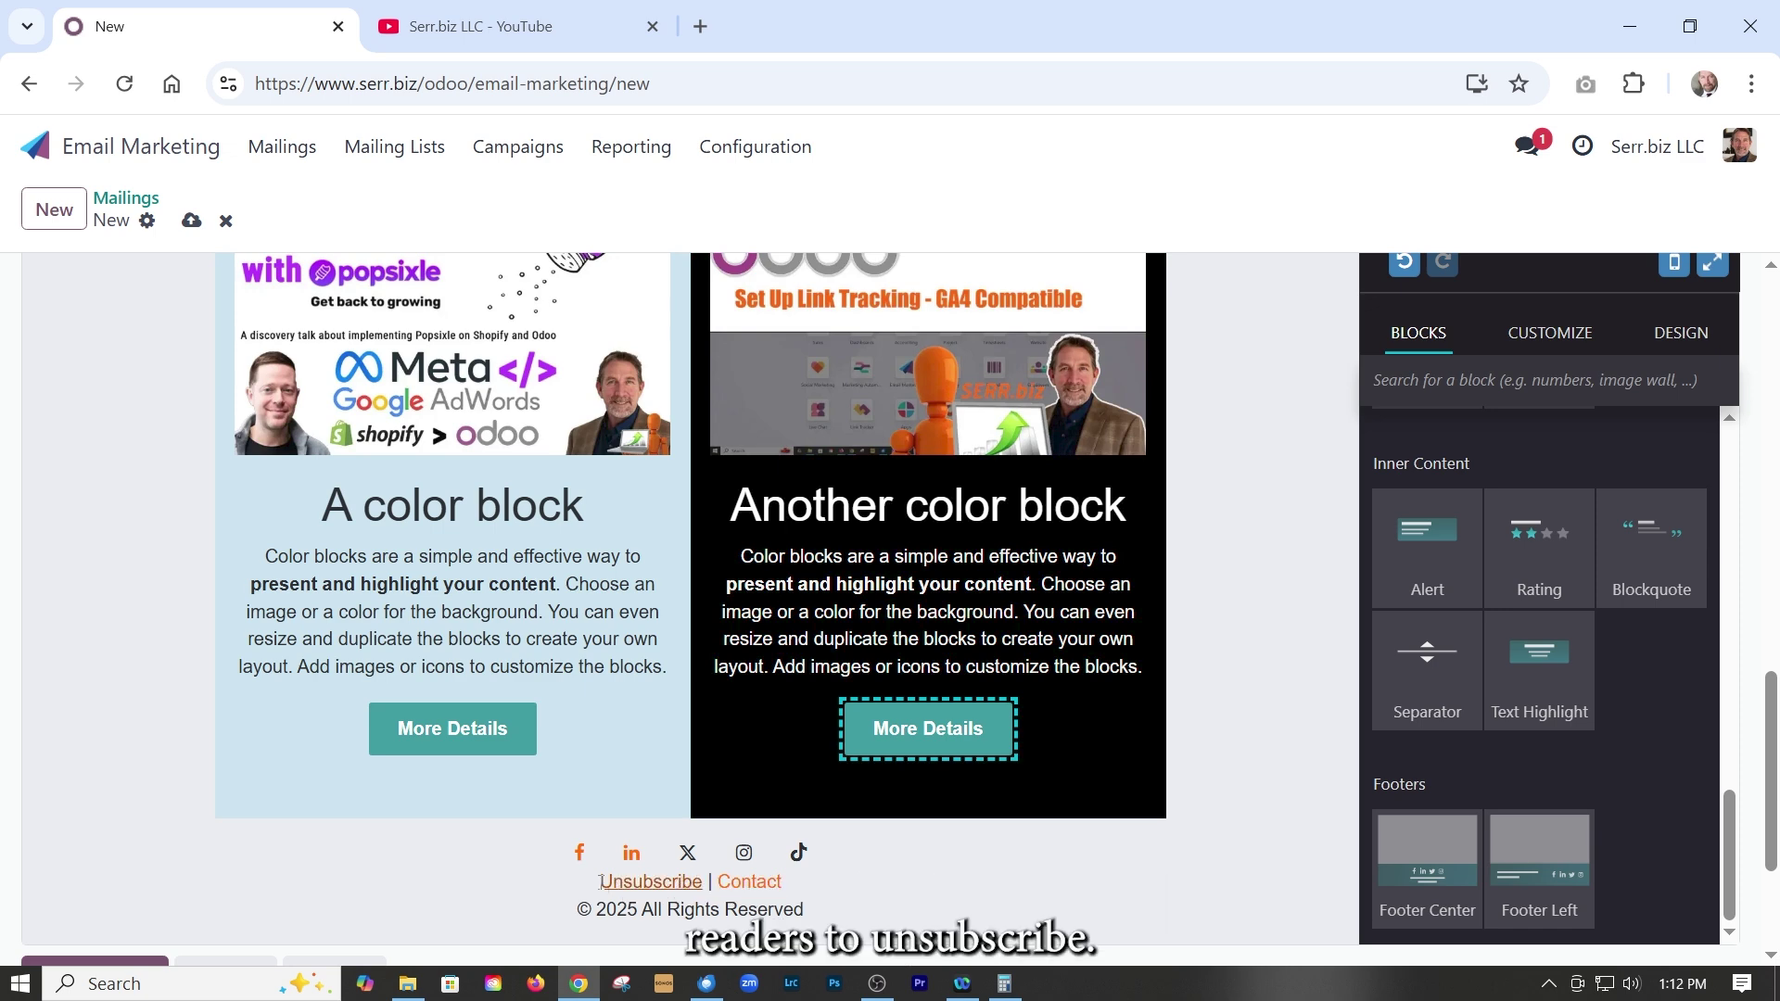
Delete the footer's social icon row, leaving Unsubscribe | Contact and the copyright.
left_click(718, 851)
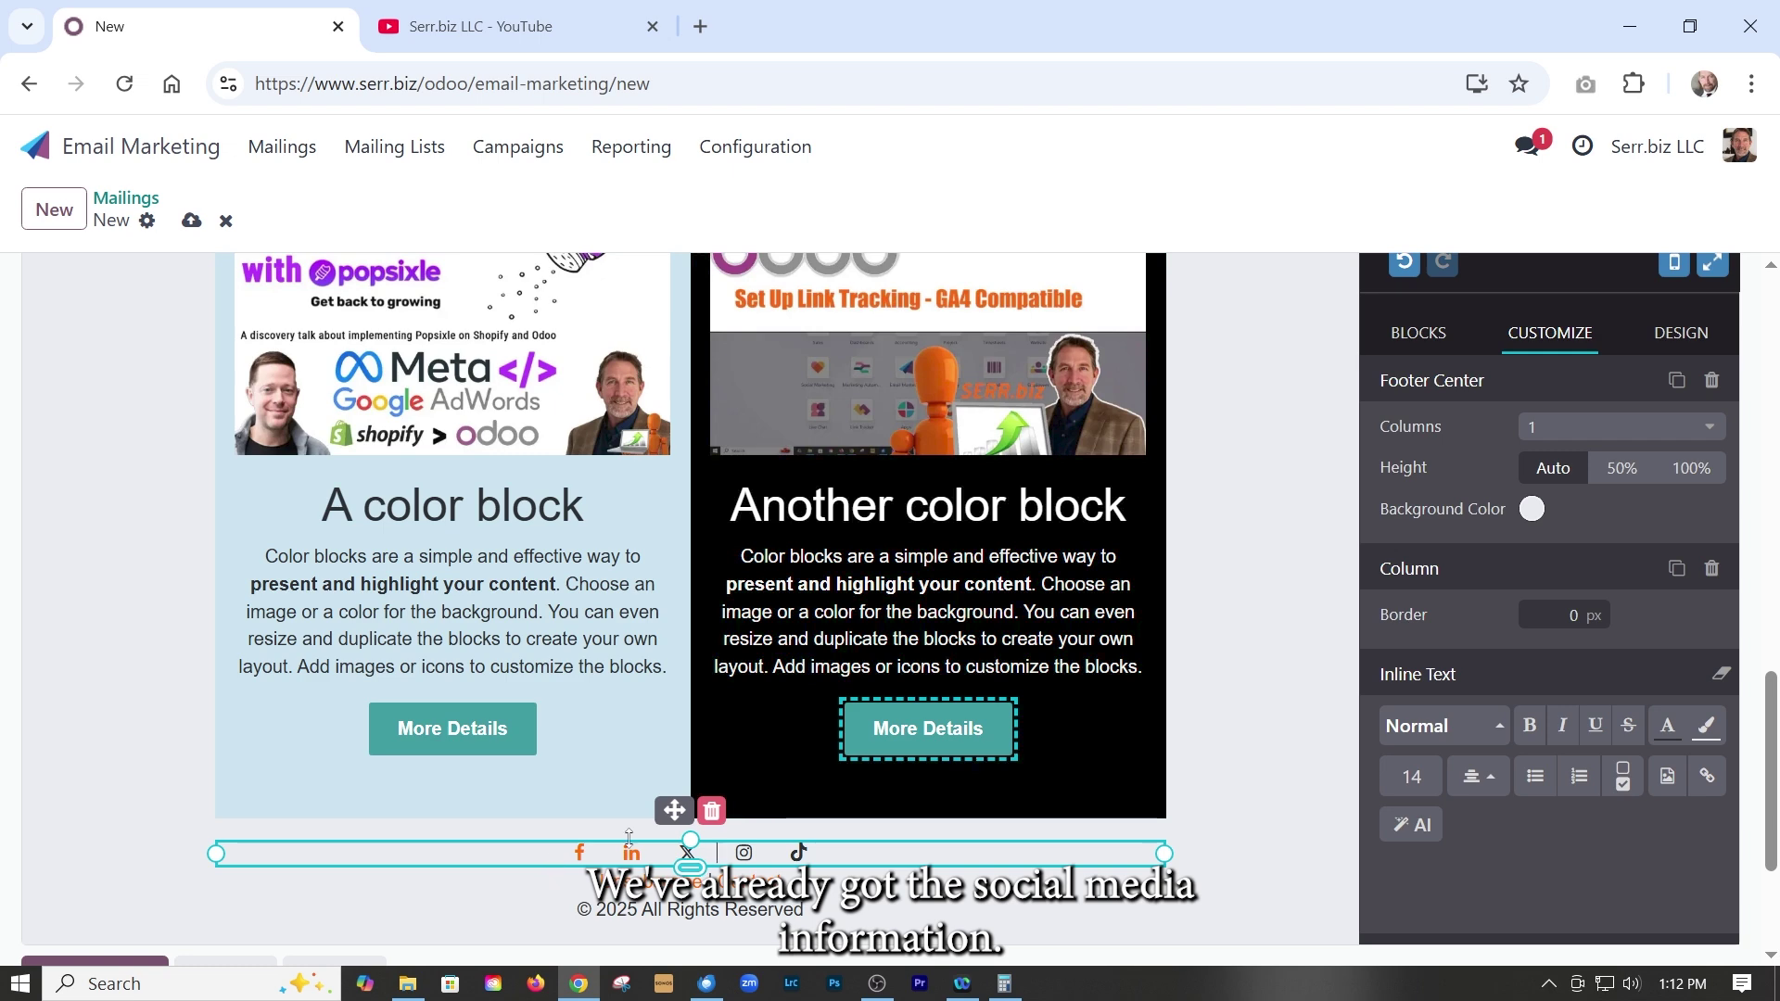
left_click(711, 813)
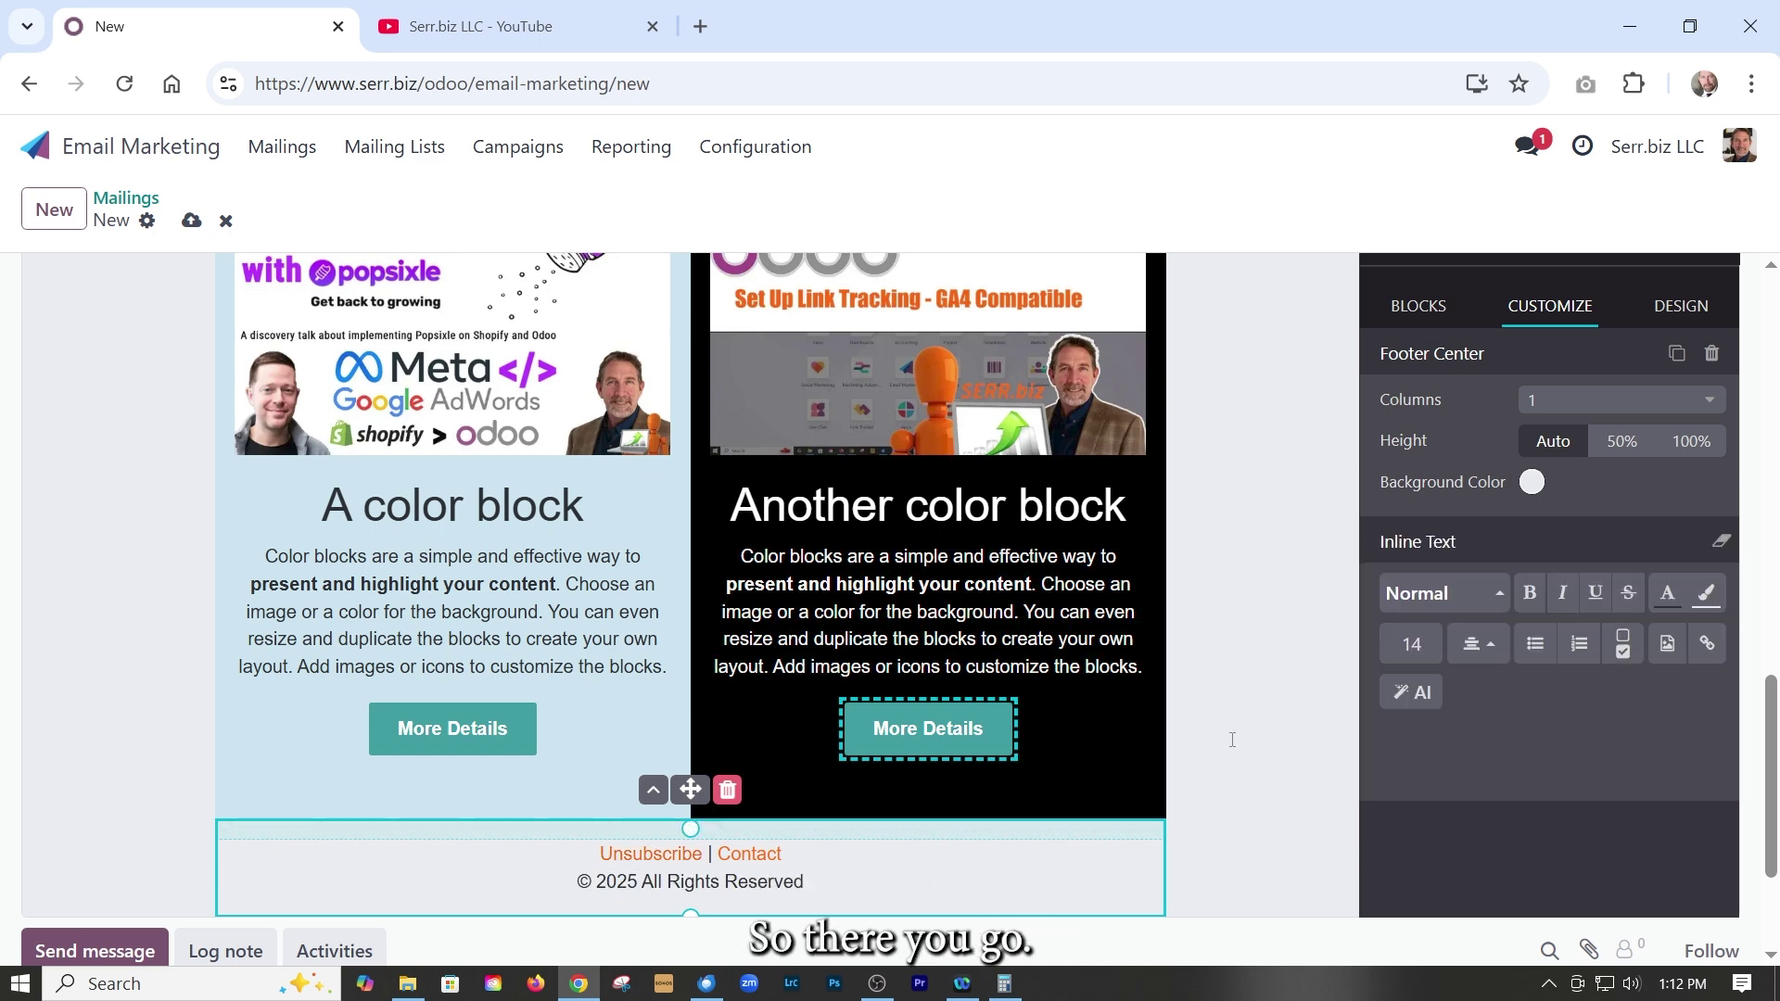
scroll(1232, 739, "up", 3)
Enter the subject 'Blog News Template', fixing typos and the capitalised E.
scroll(1232, 739, "up", 3)
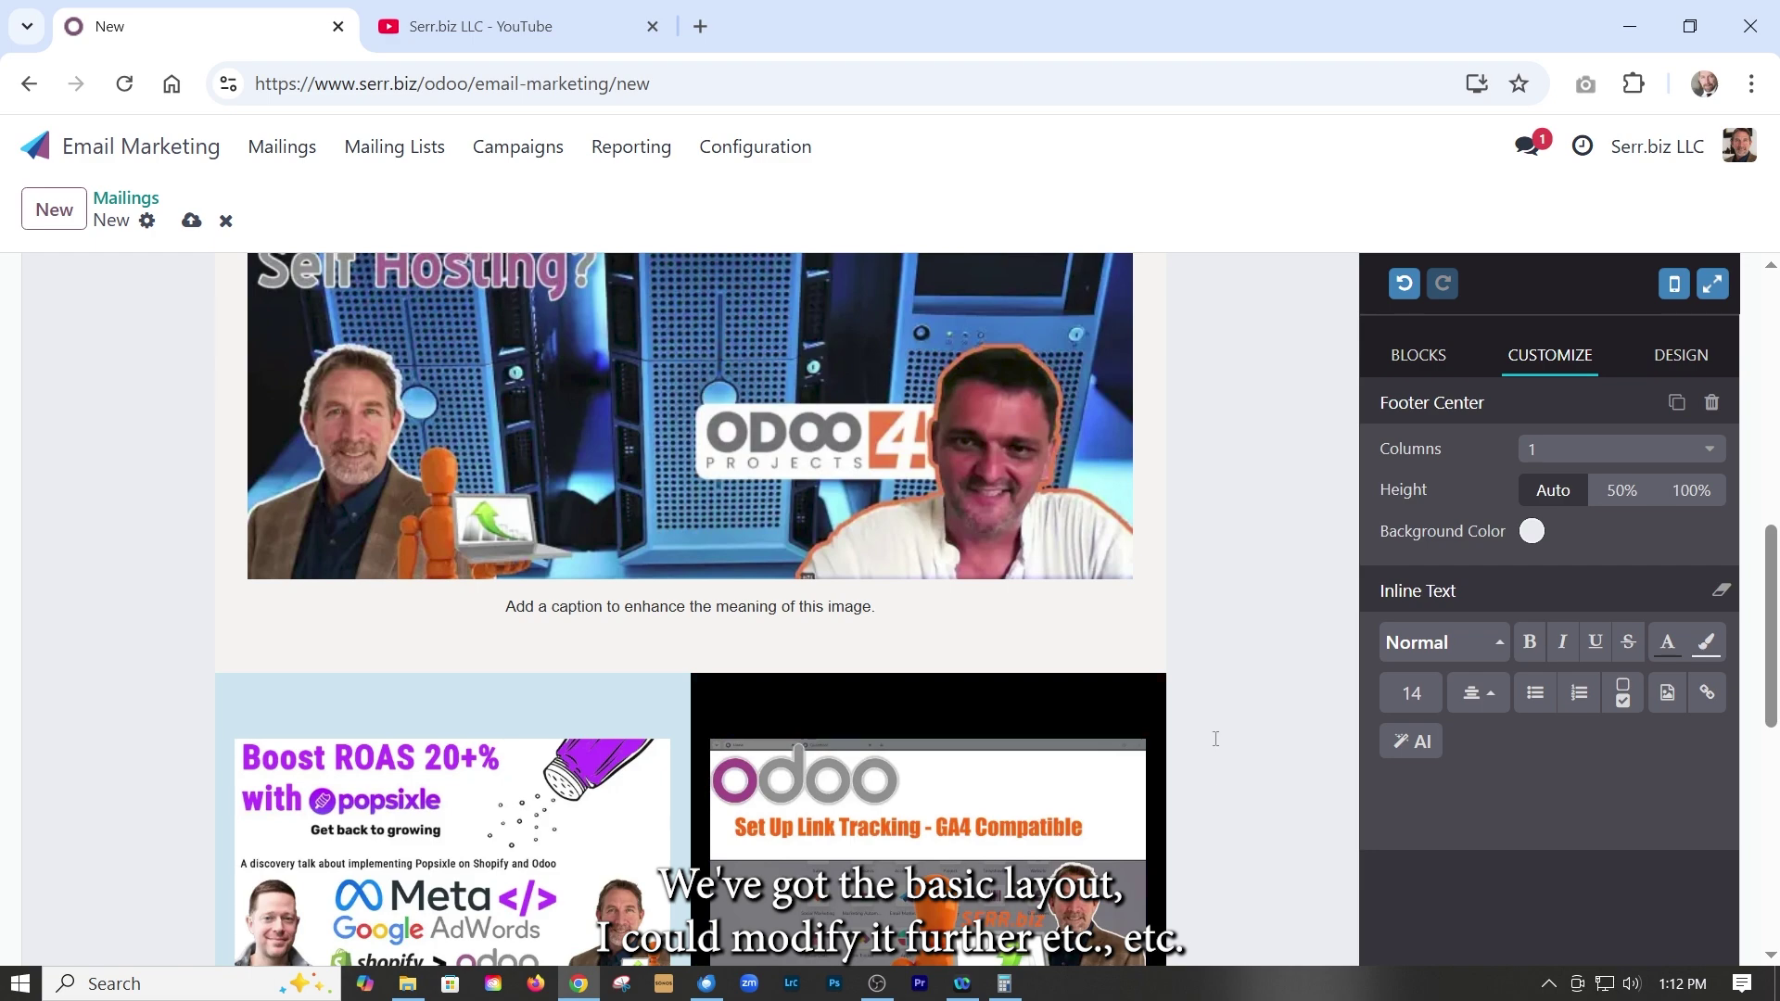
scroll(1215, 739, "up", 10)
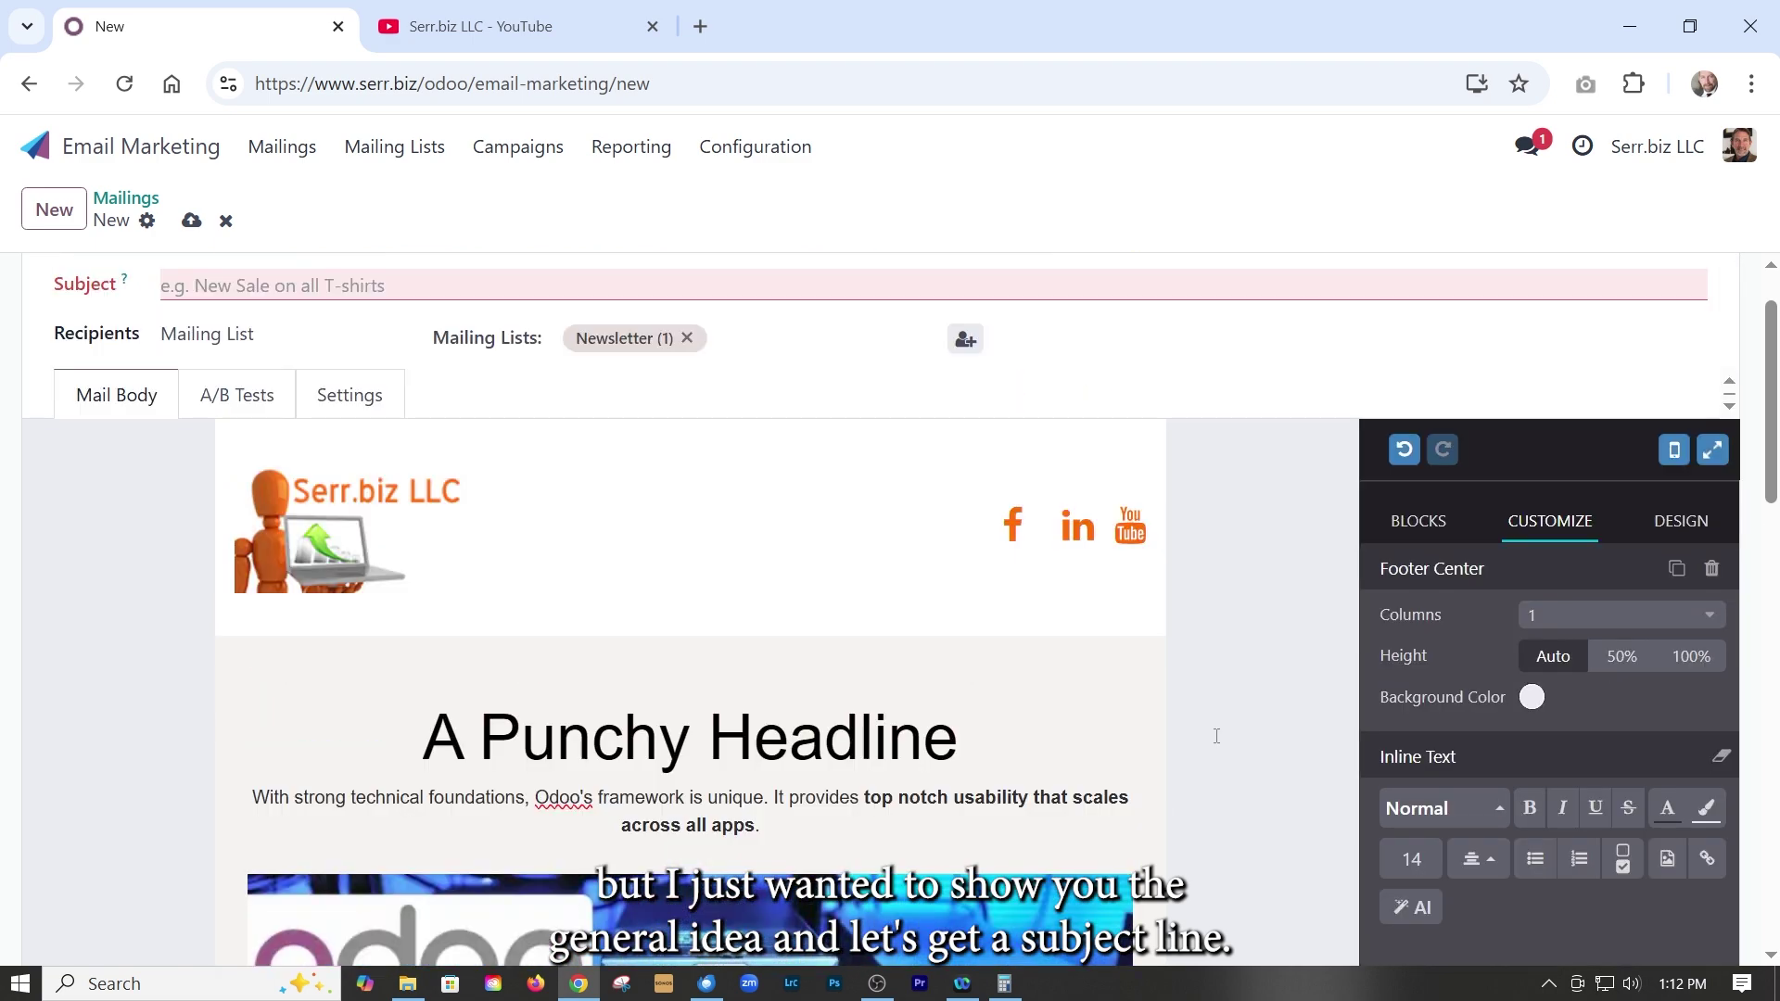
scroll(1217, 736, "up", 1)
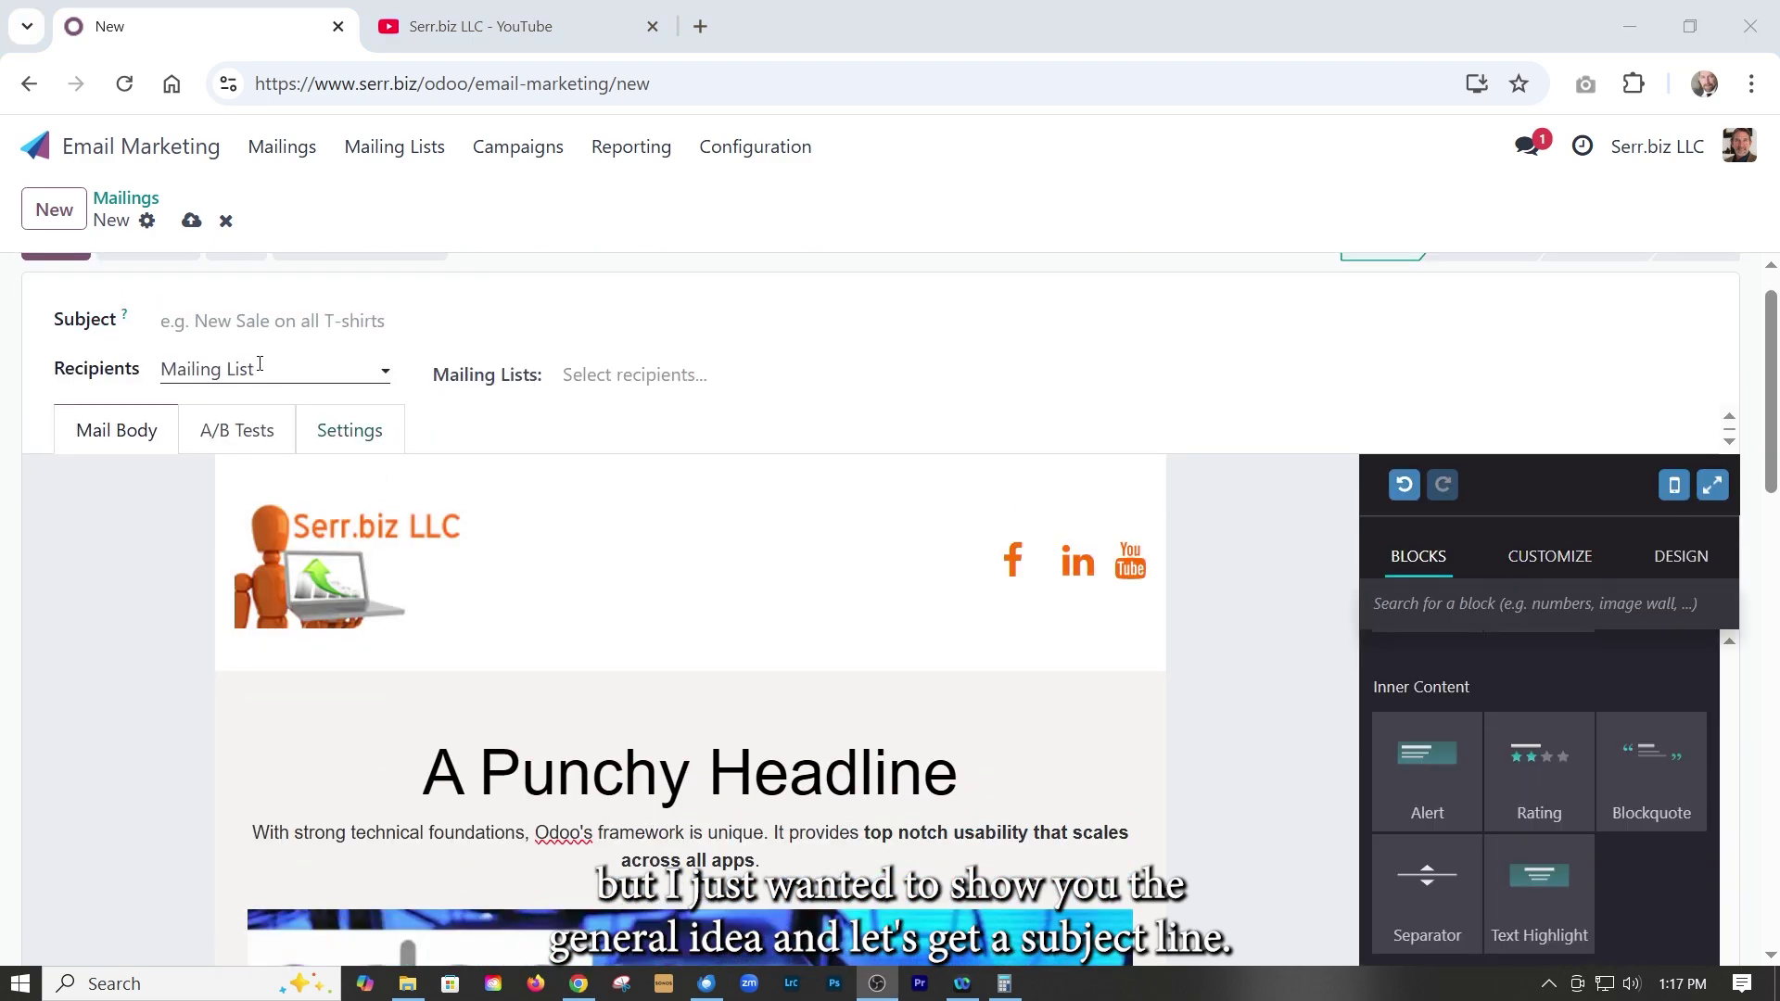
left_click(236, 321)
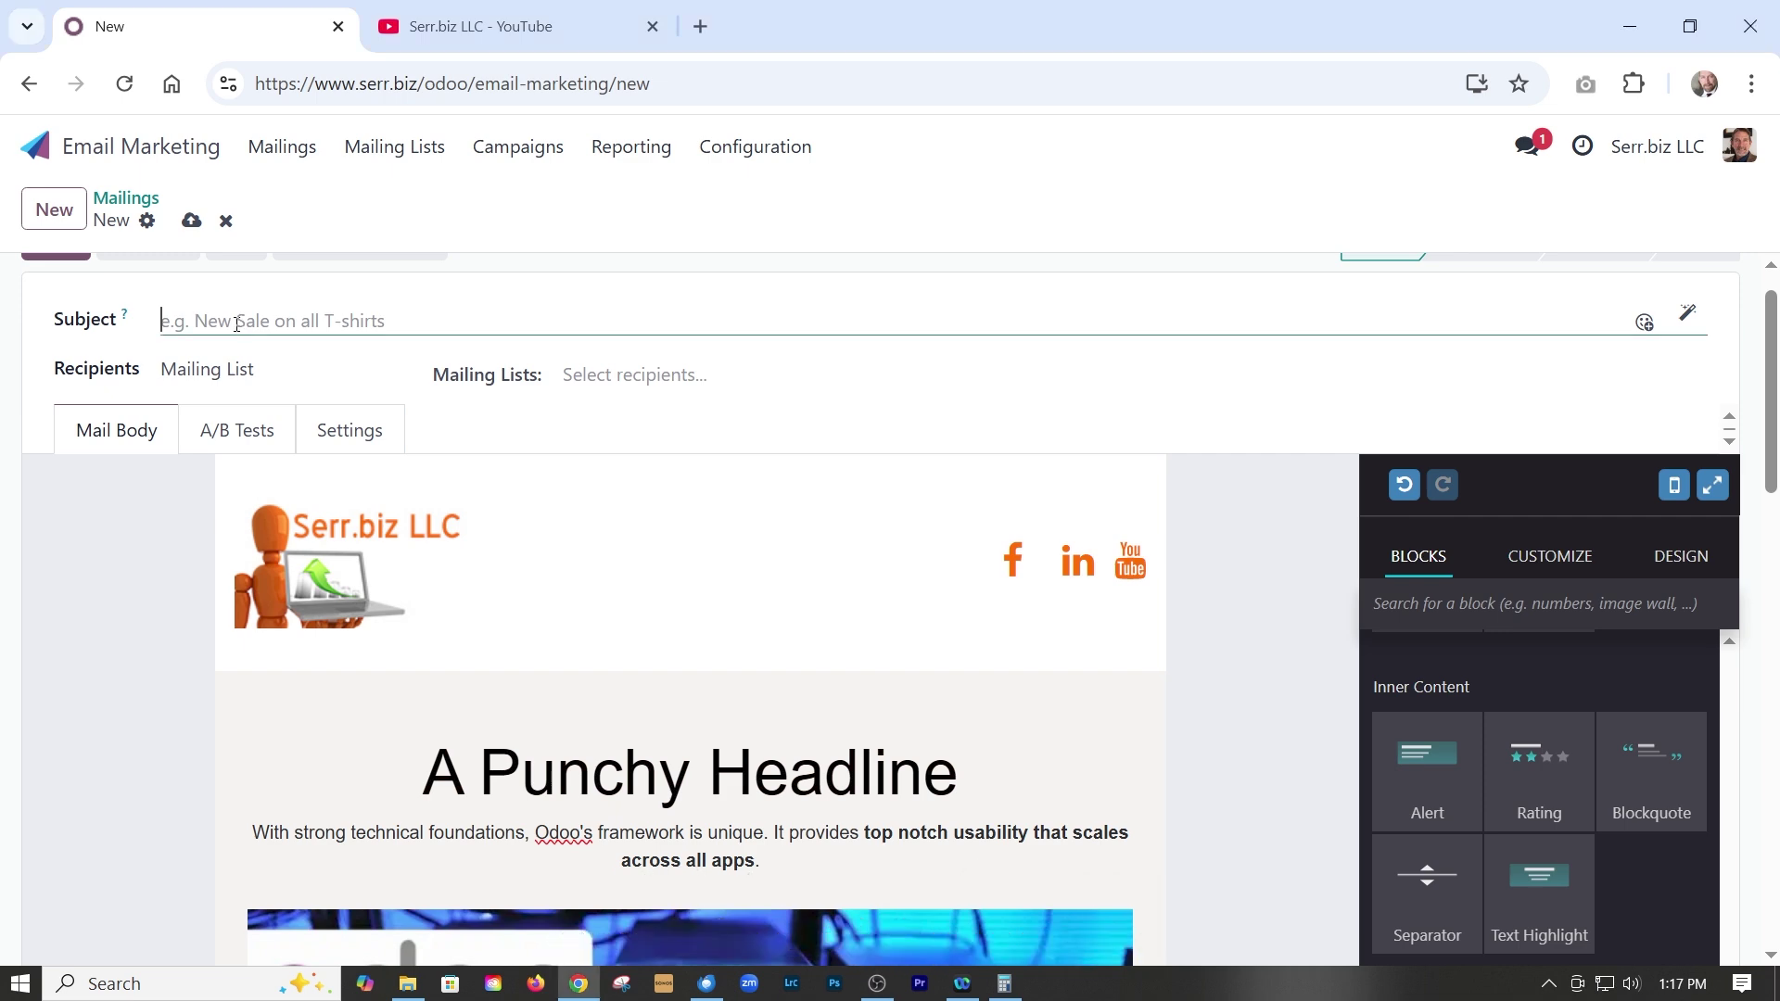
type("Blog")
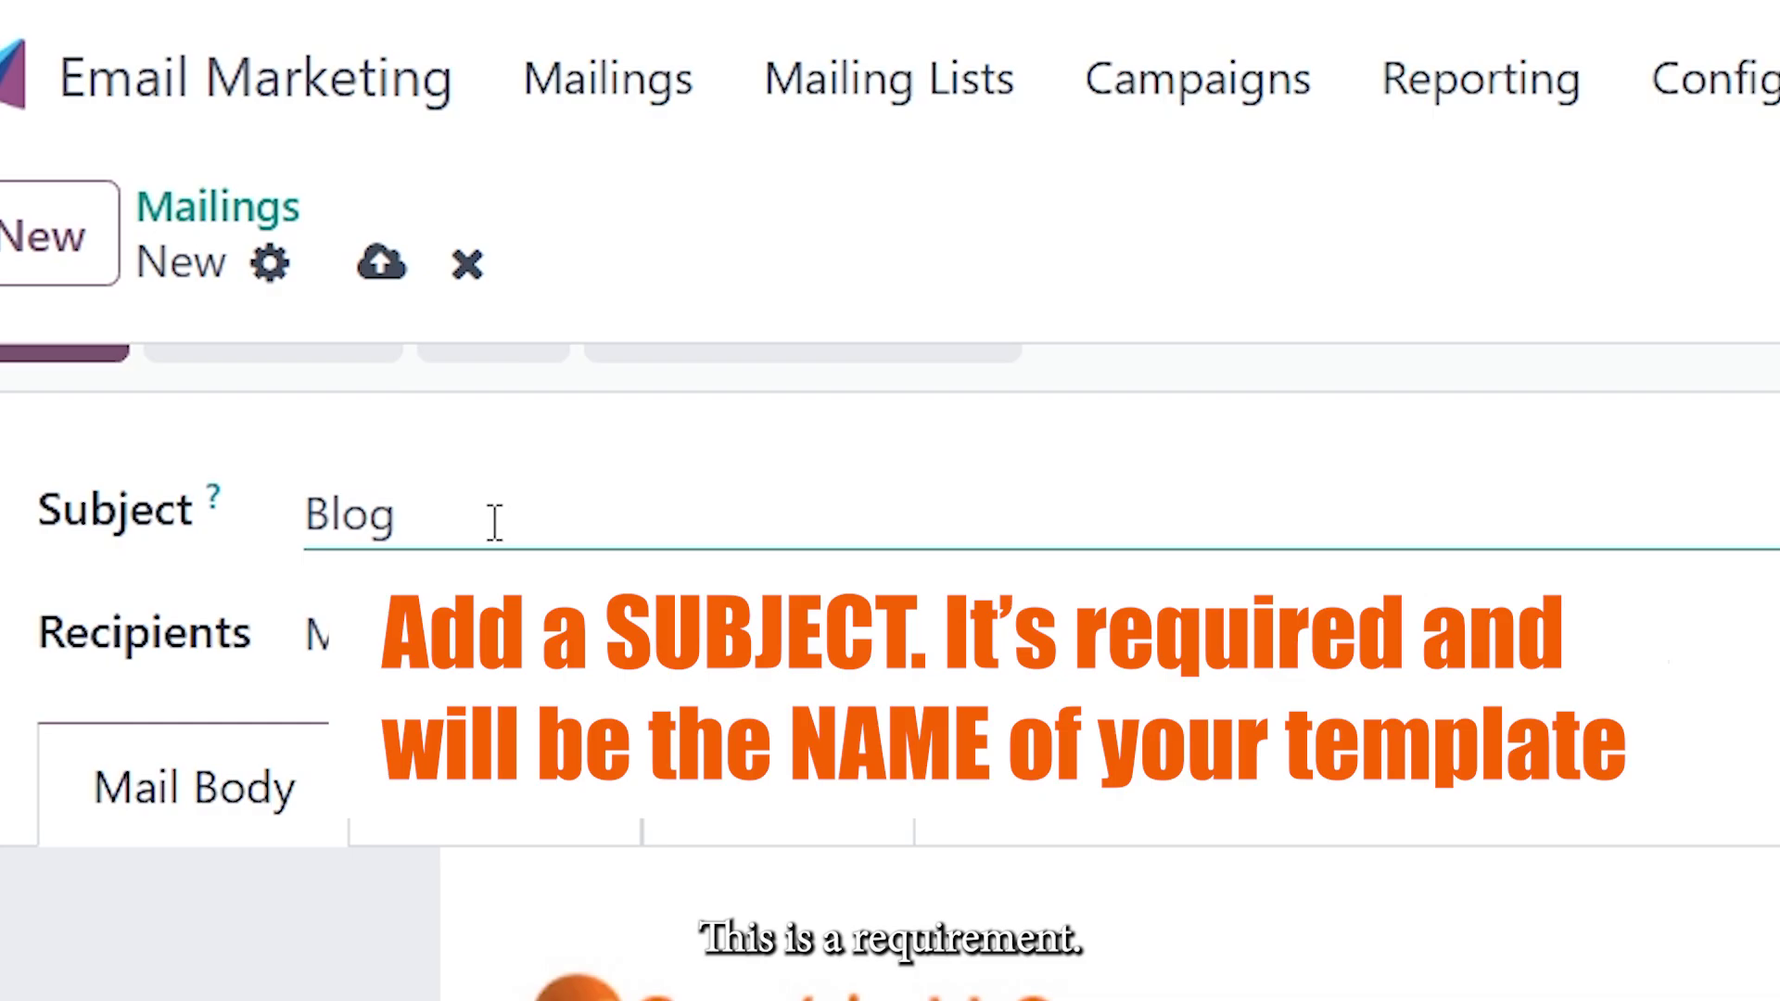
type(" Pos")
key("BackSpace")
key("BackSpace")
key("BackSpace")
key("BackSpace")
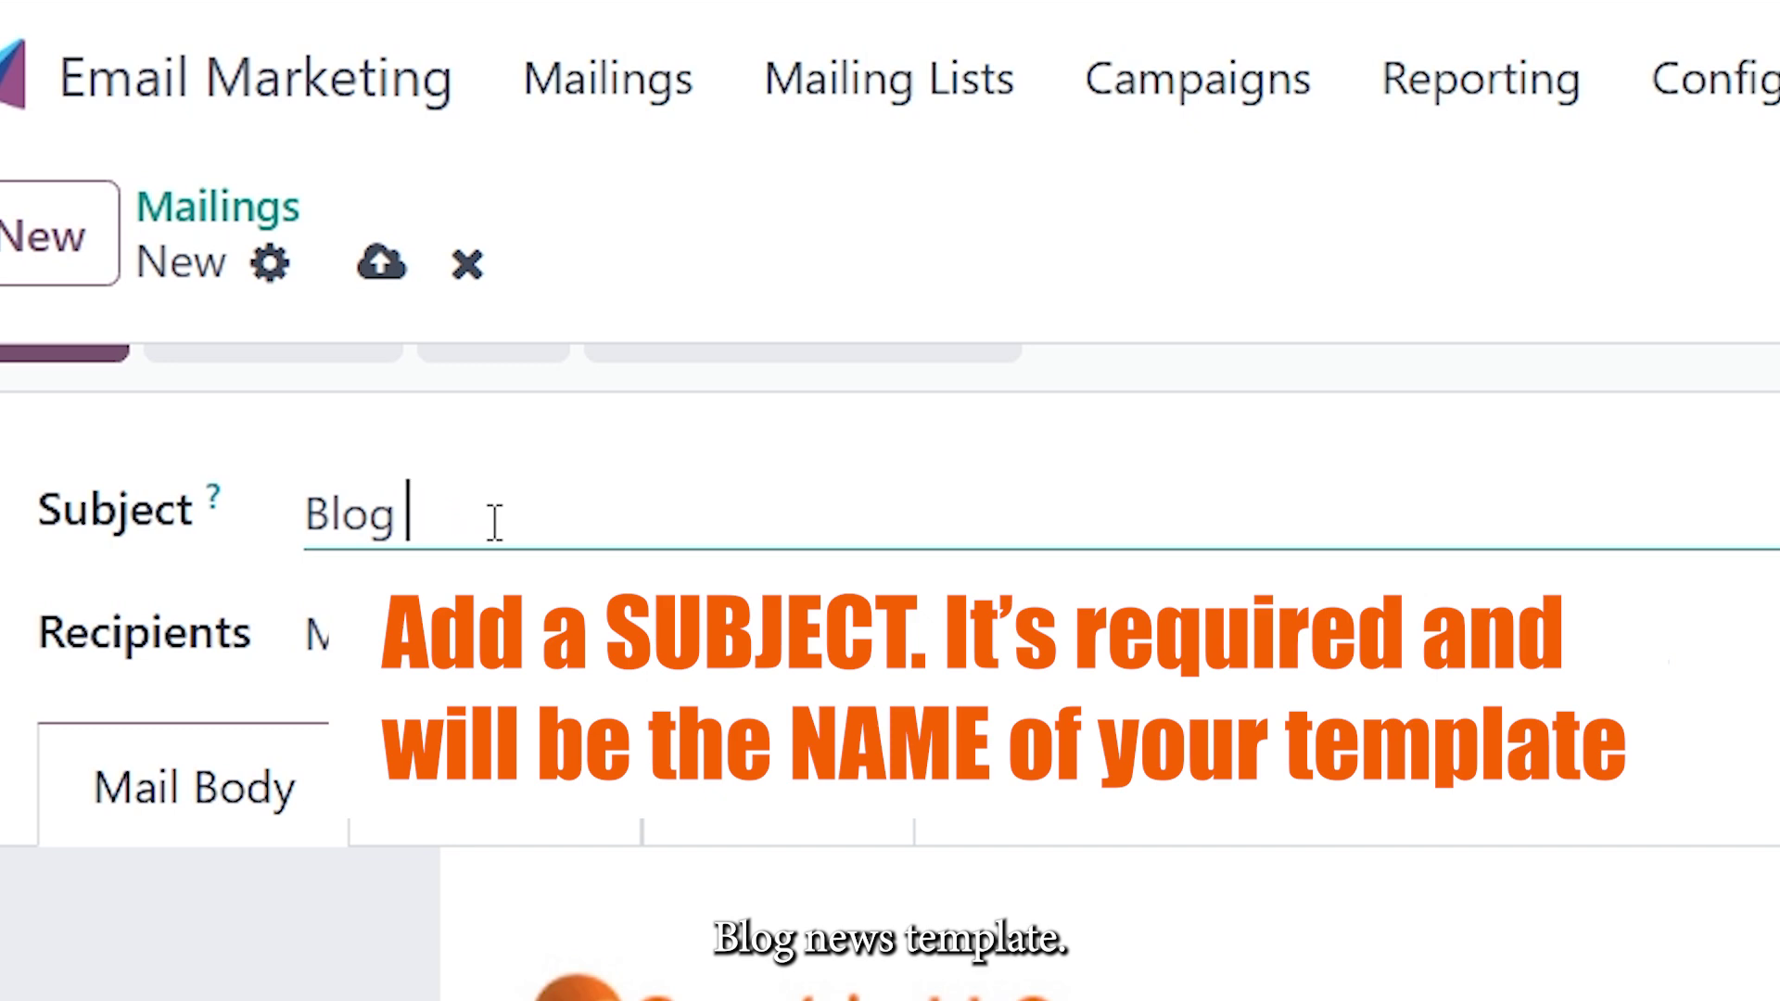
type("News TEmplate")
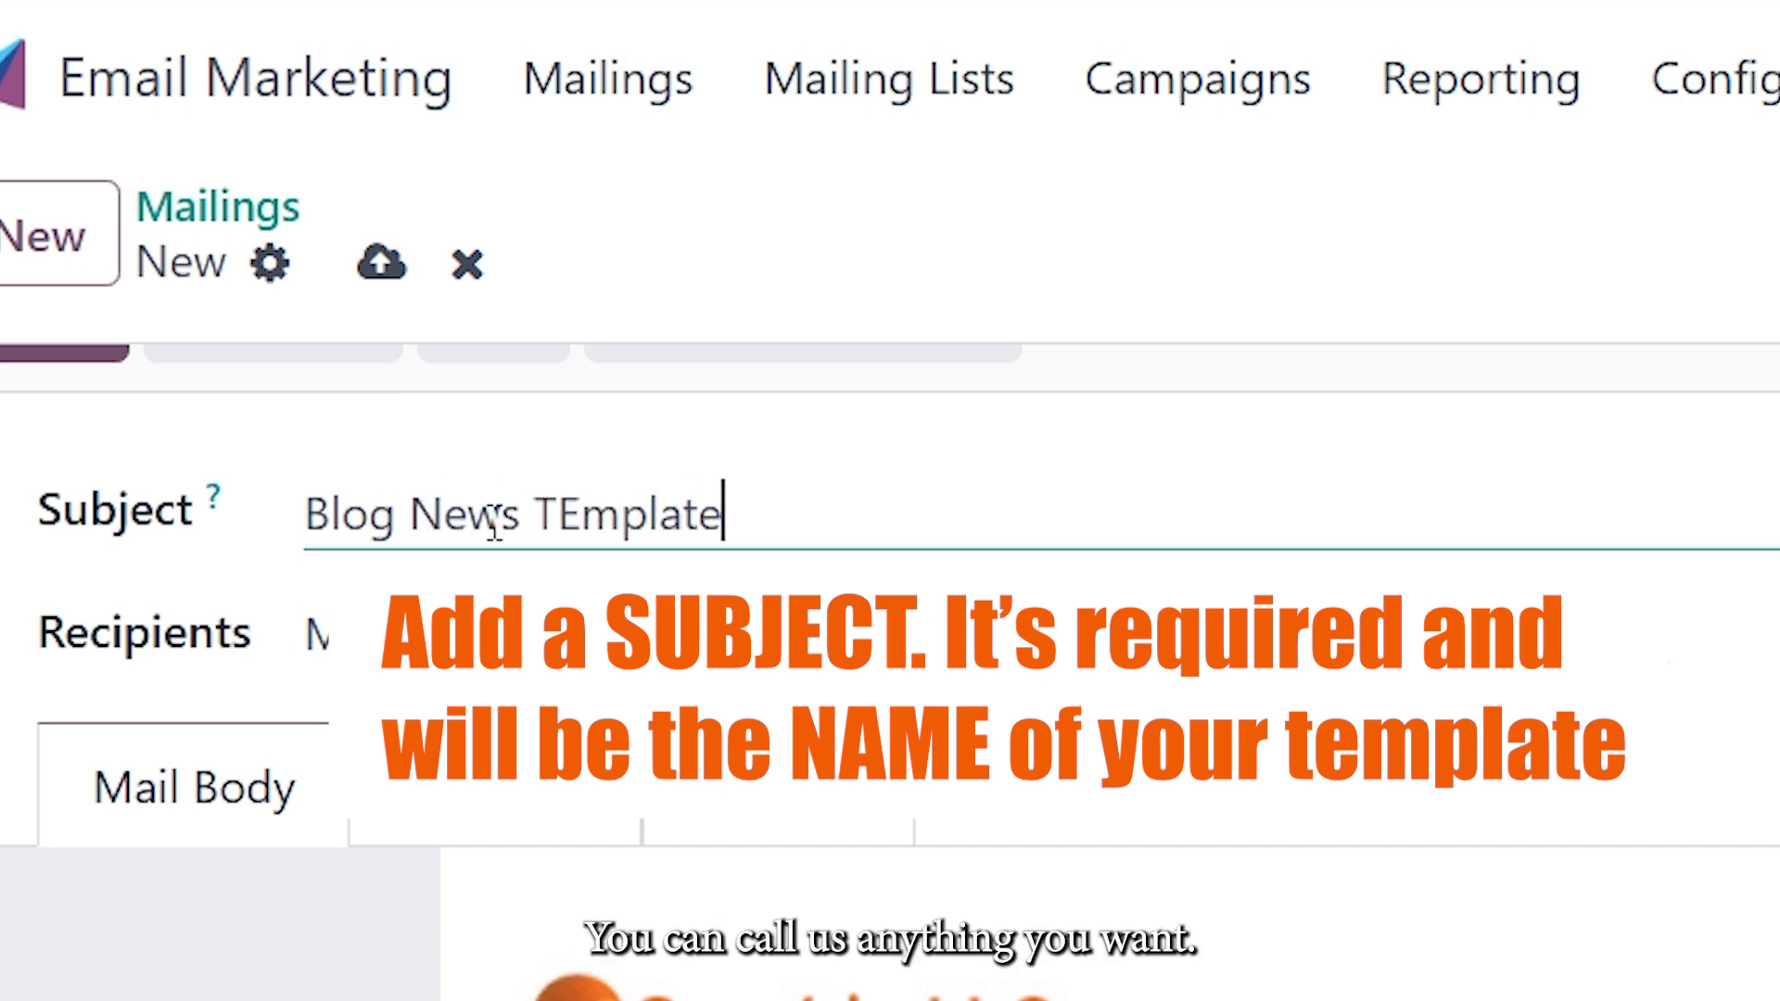
key("BackSpace")
type("e")
left_click_drag(581, 508, 559, 508)
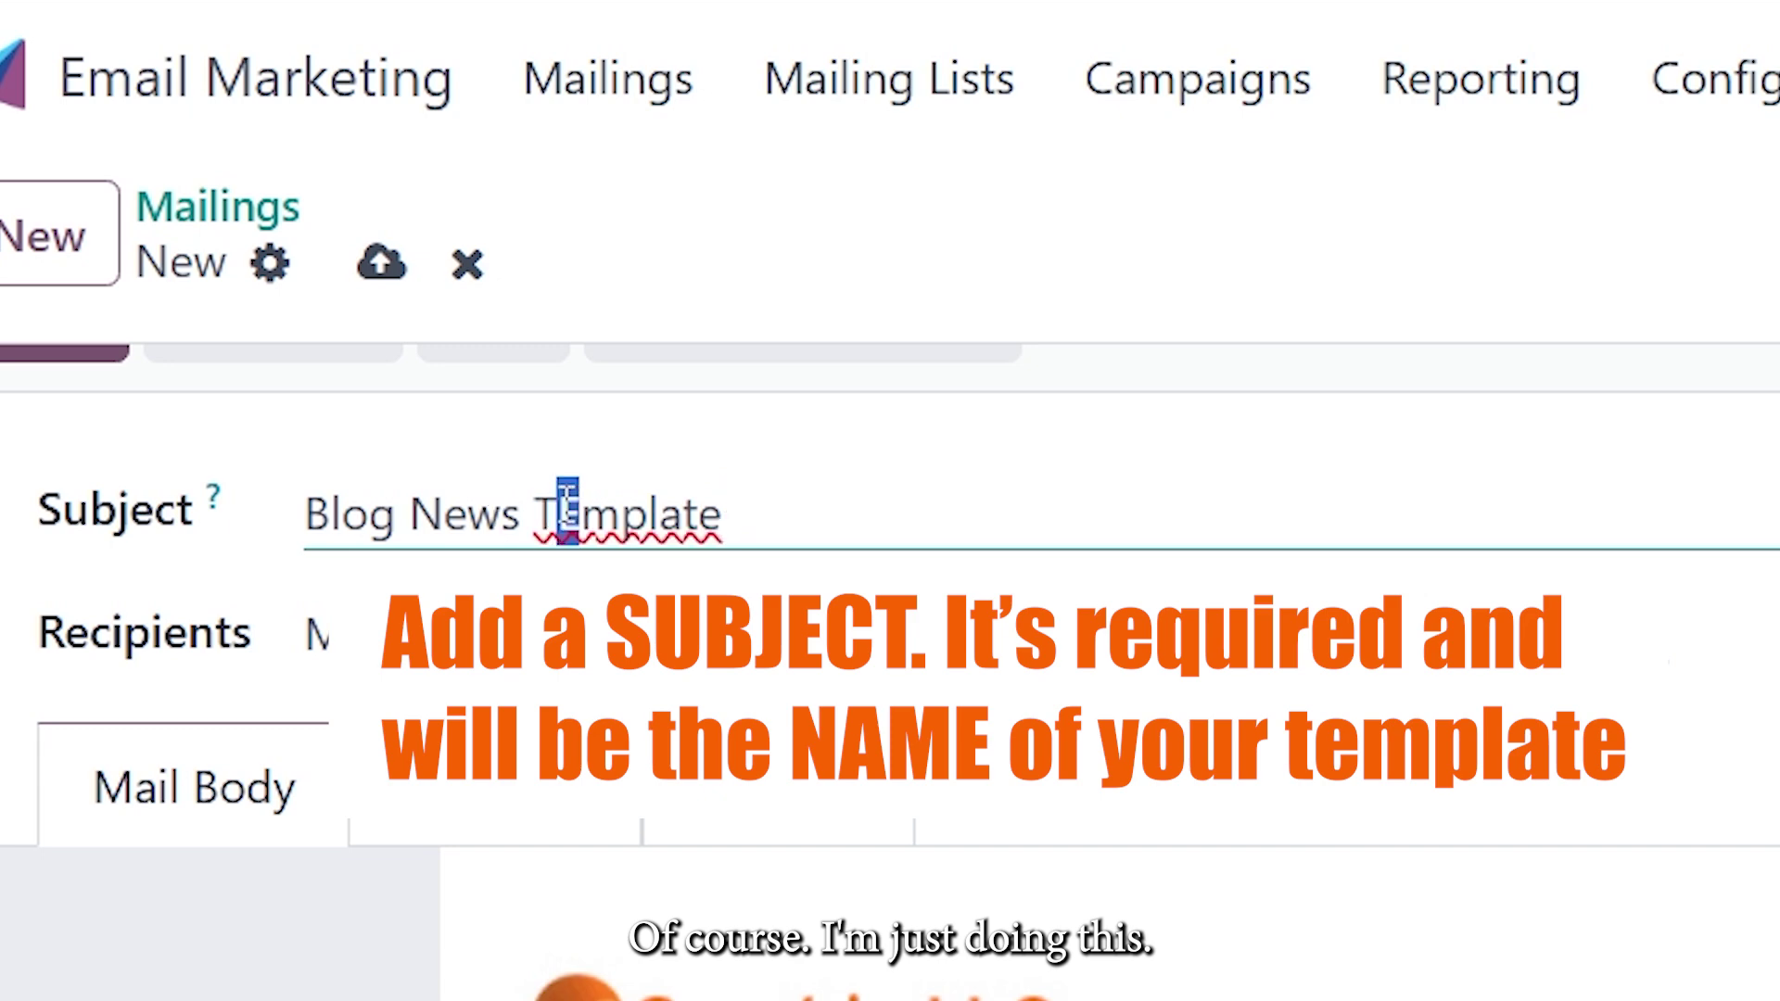
type("e")
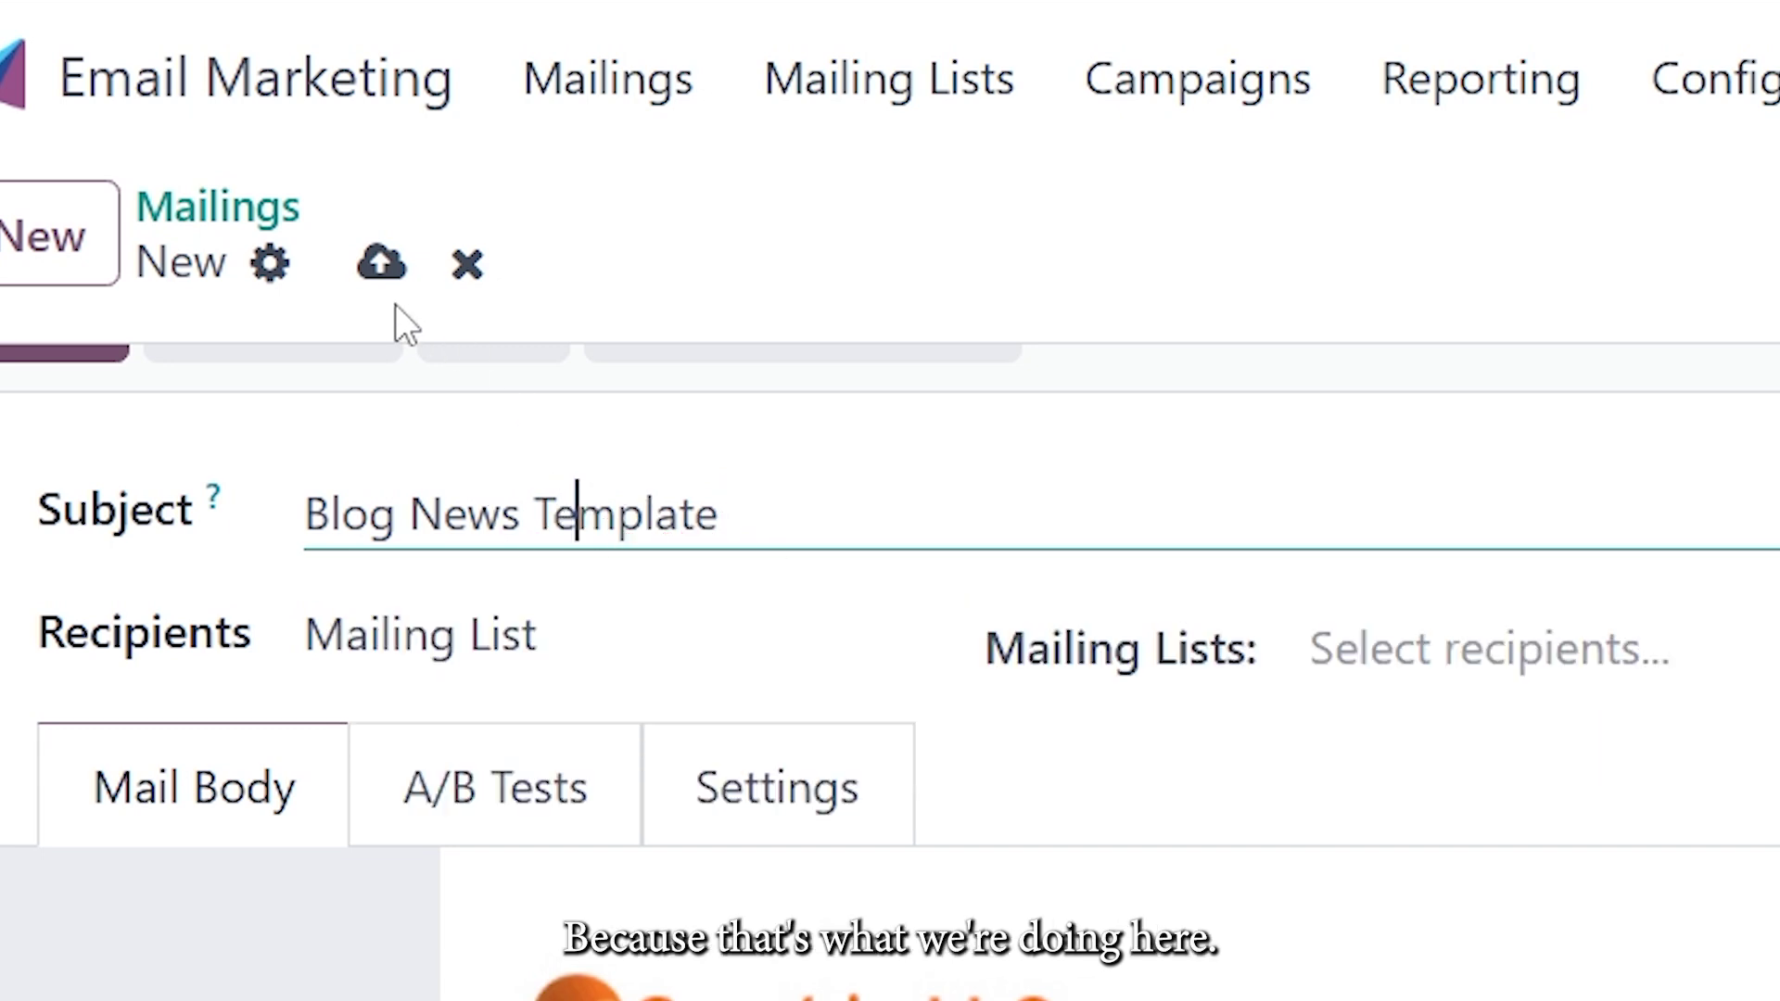
scroll(708, 488, "up", 1)
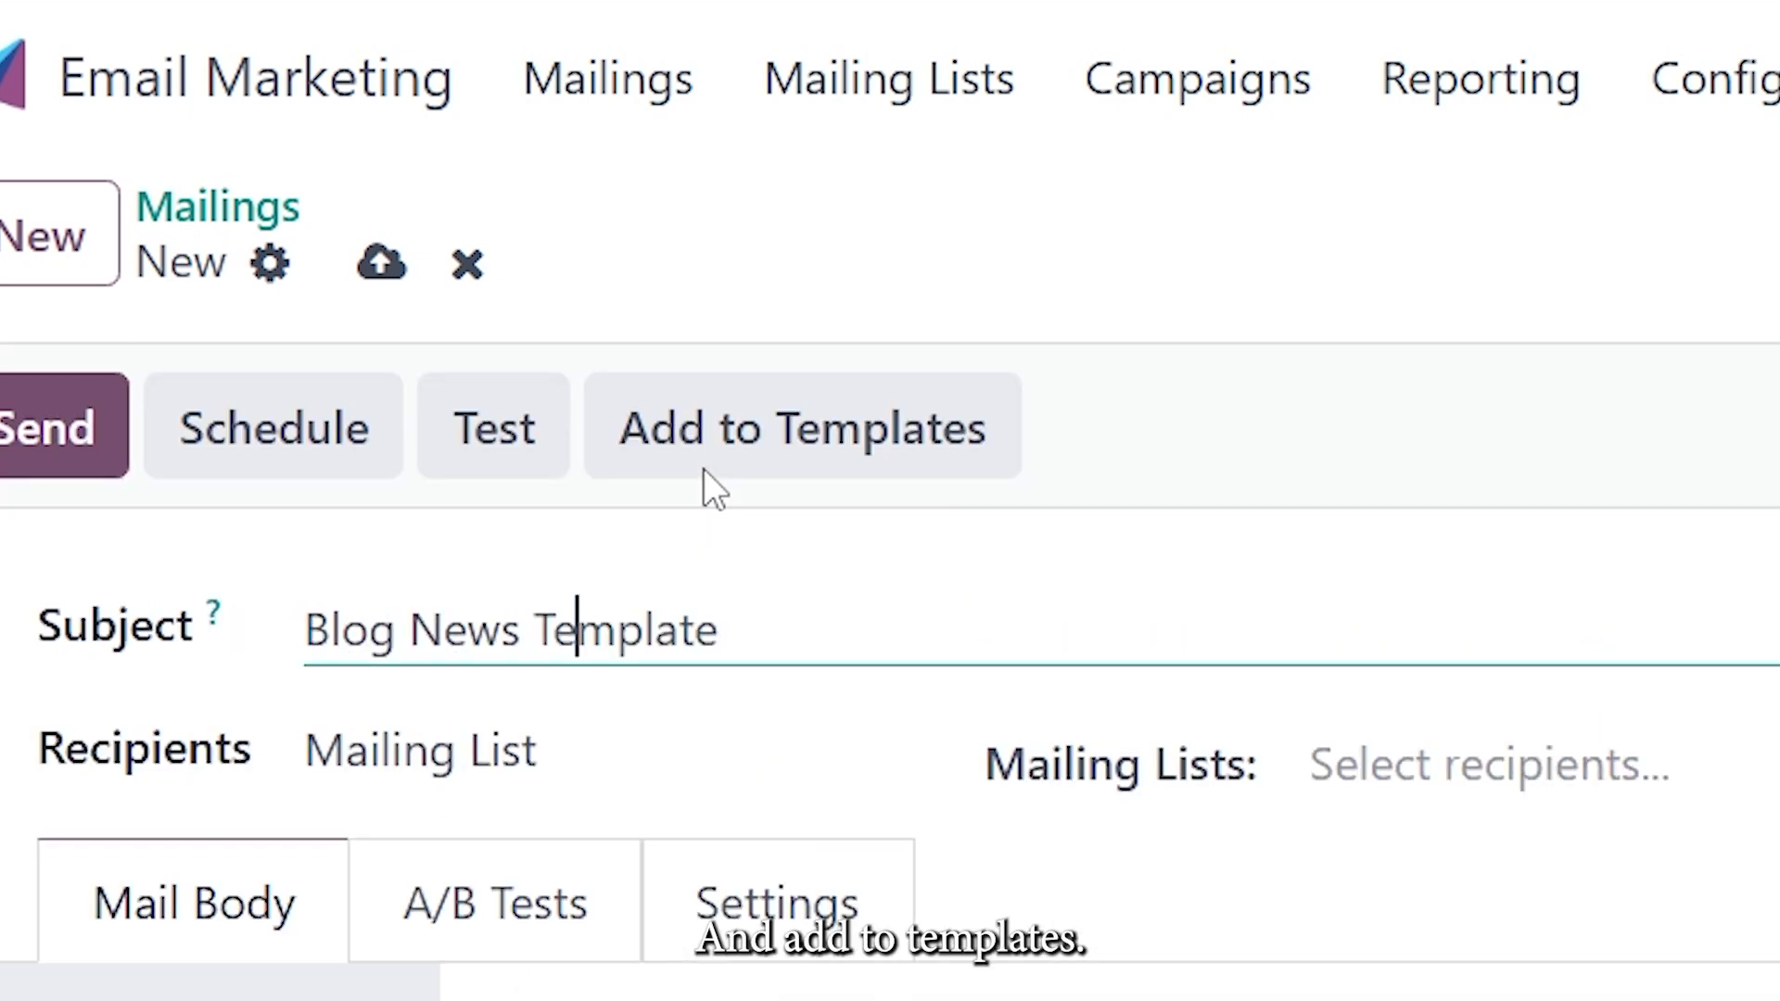
Add the Blog News Template mailing to the reusable mailing templates.
left_click(747, 444)
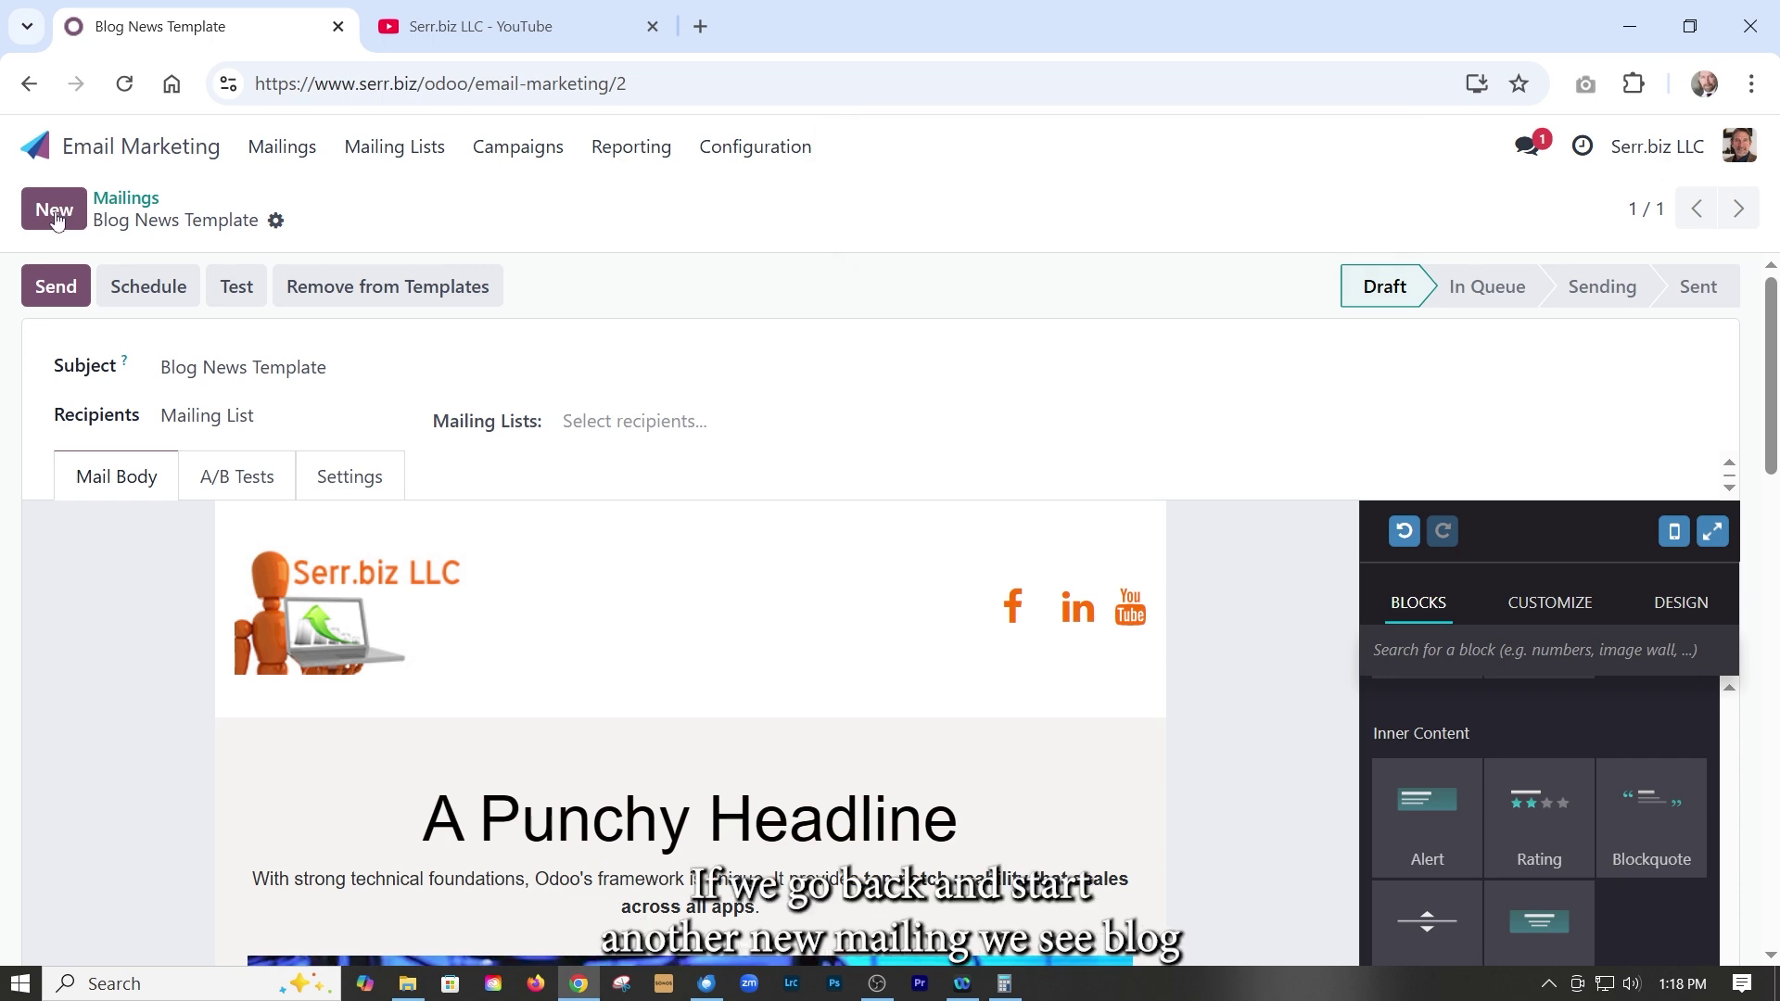
Create a new mailing from the starred Blog News Template with subject 'New blogs news email'.
left_click(56, 220)
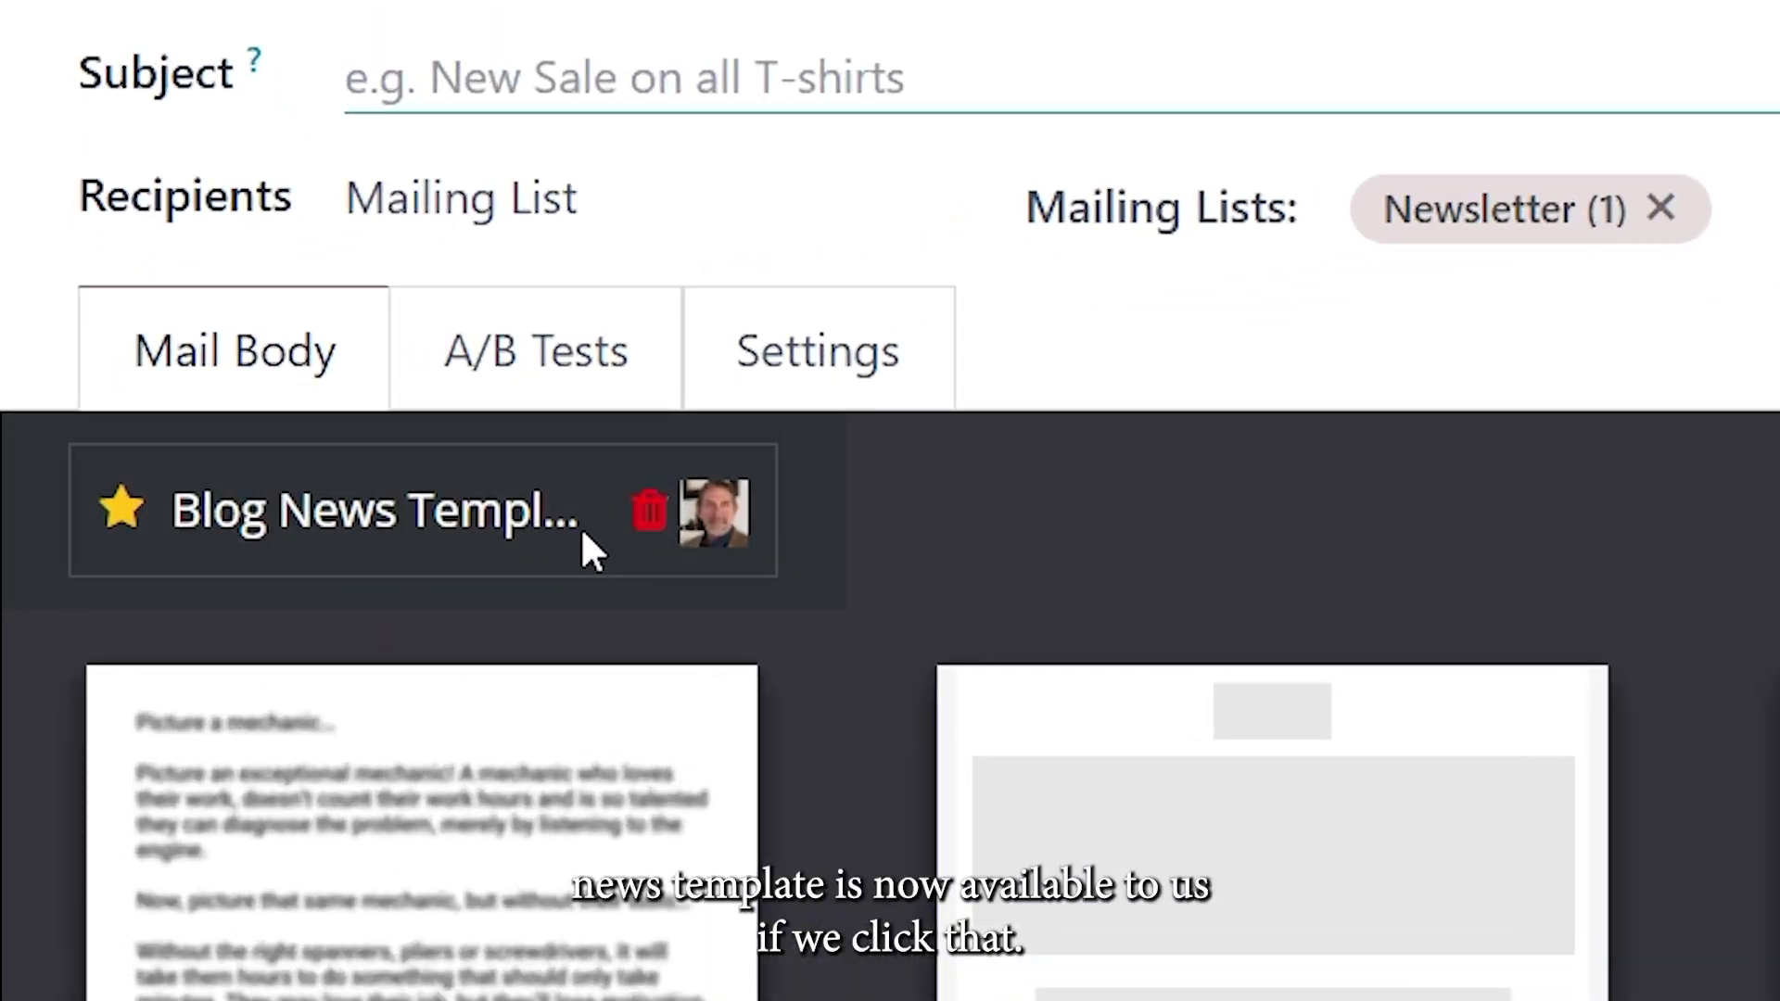
left_click(337, 514)
left_click(424, 79)
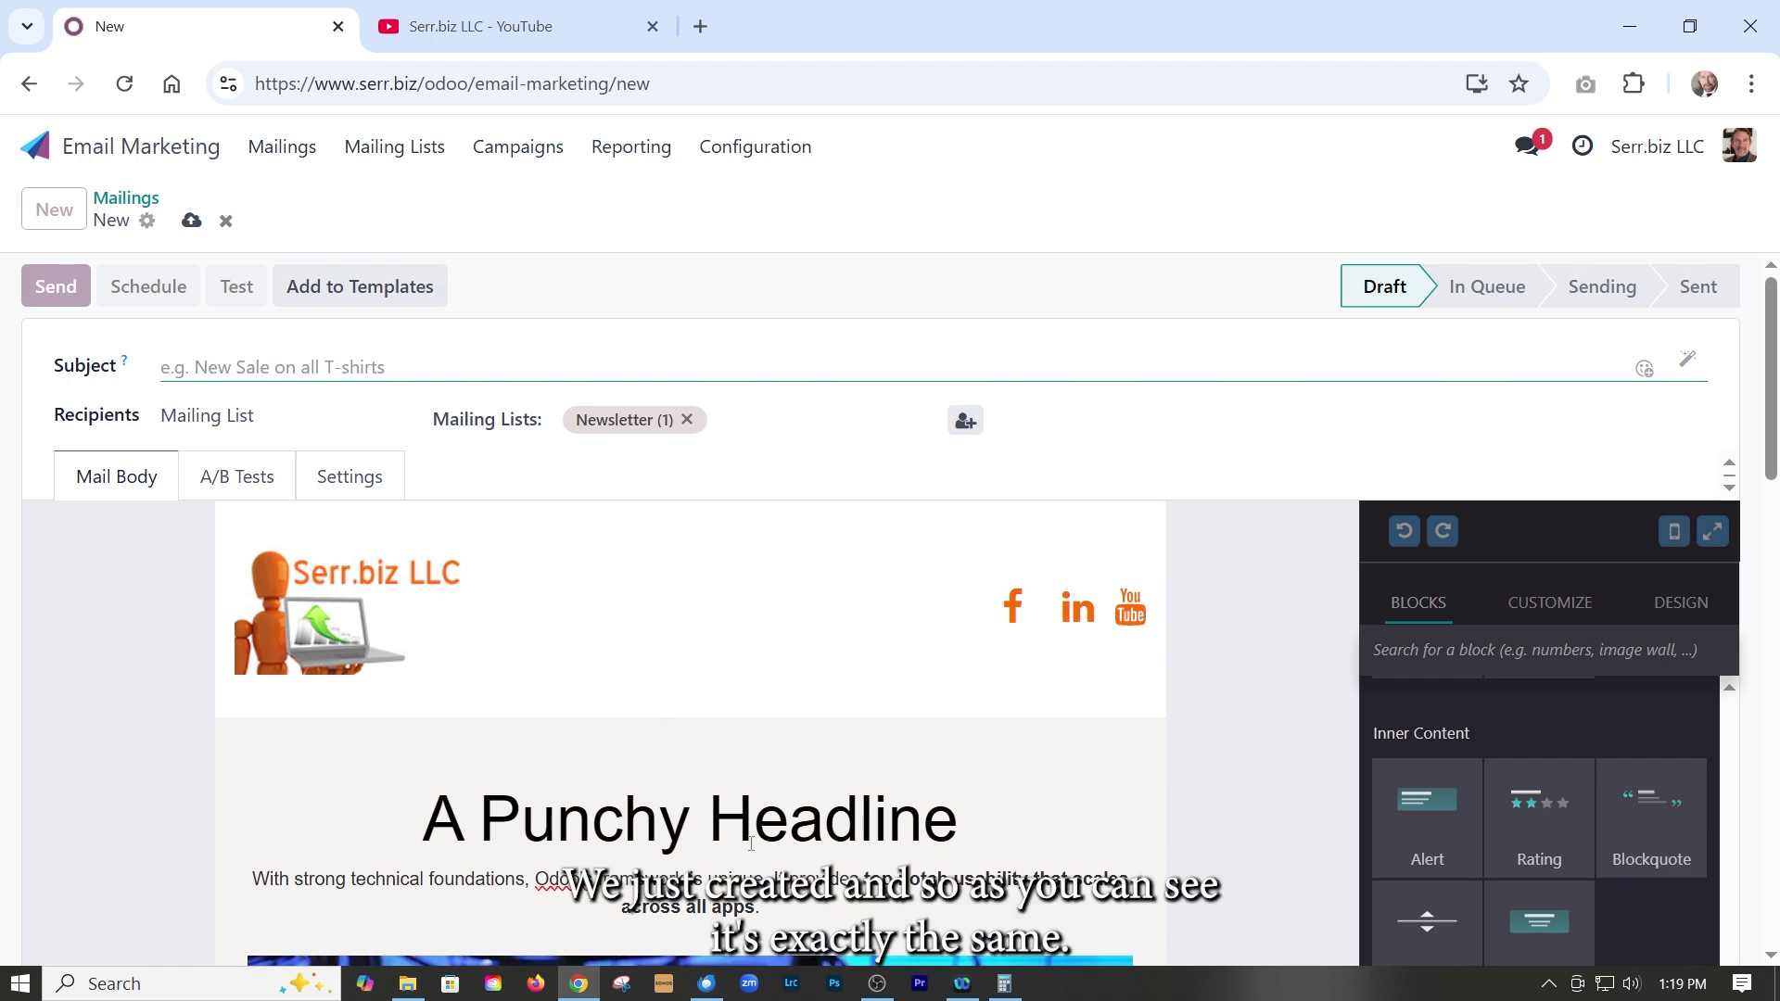
scroll(619, 808, "down", 3)
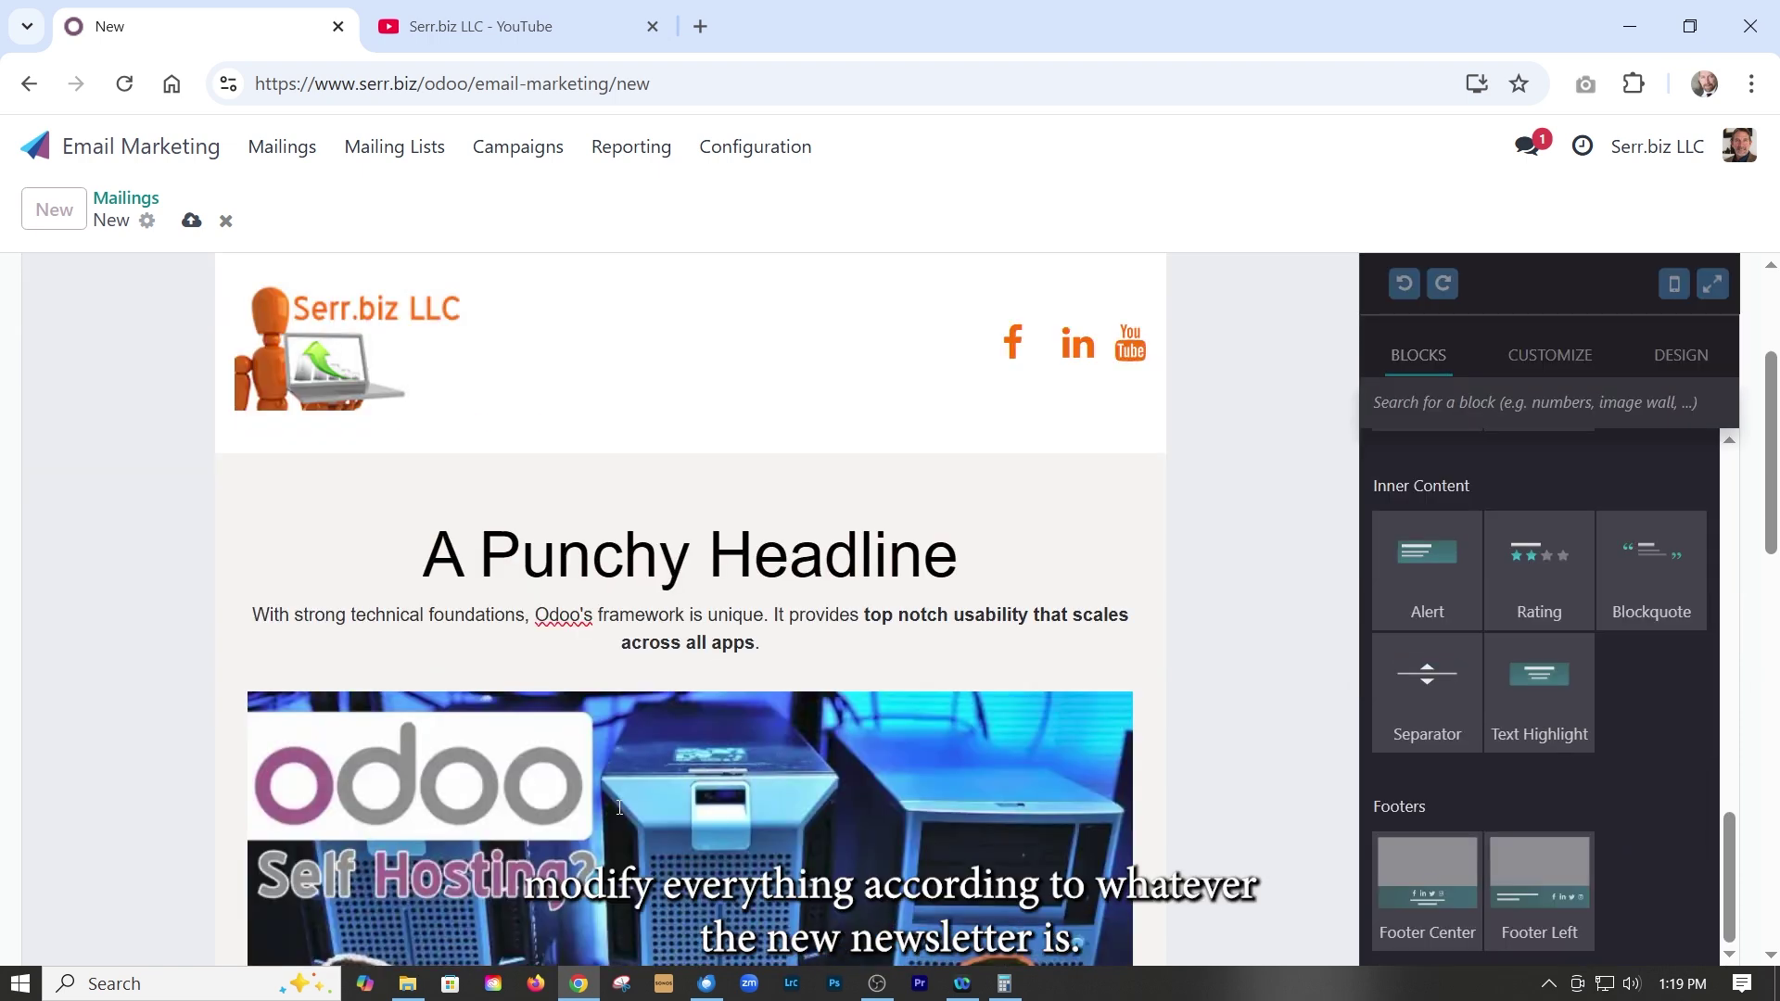
scroll(734, 695, "down", 1)
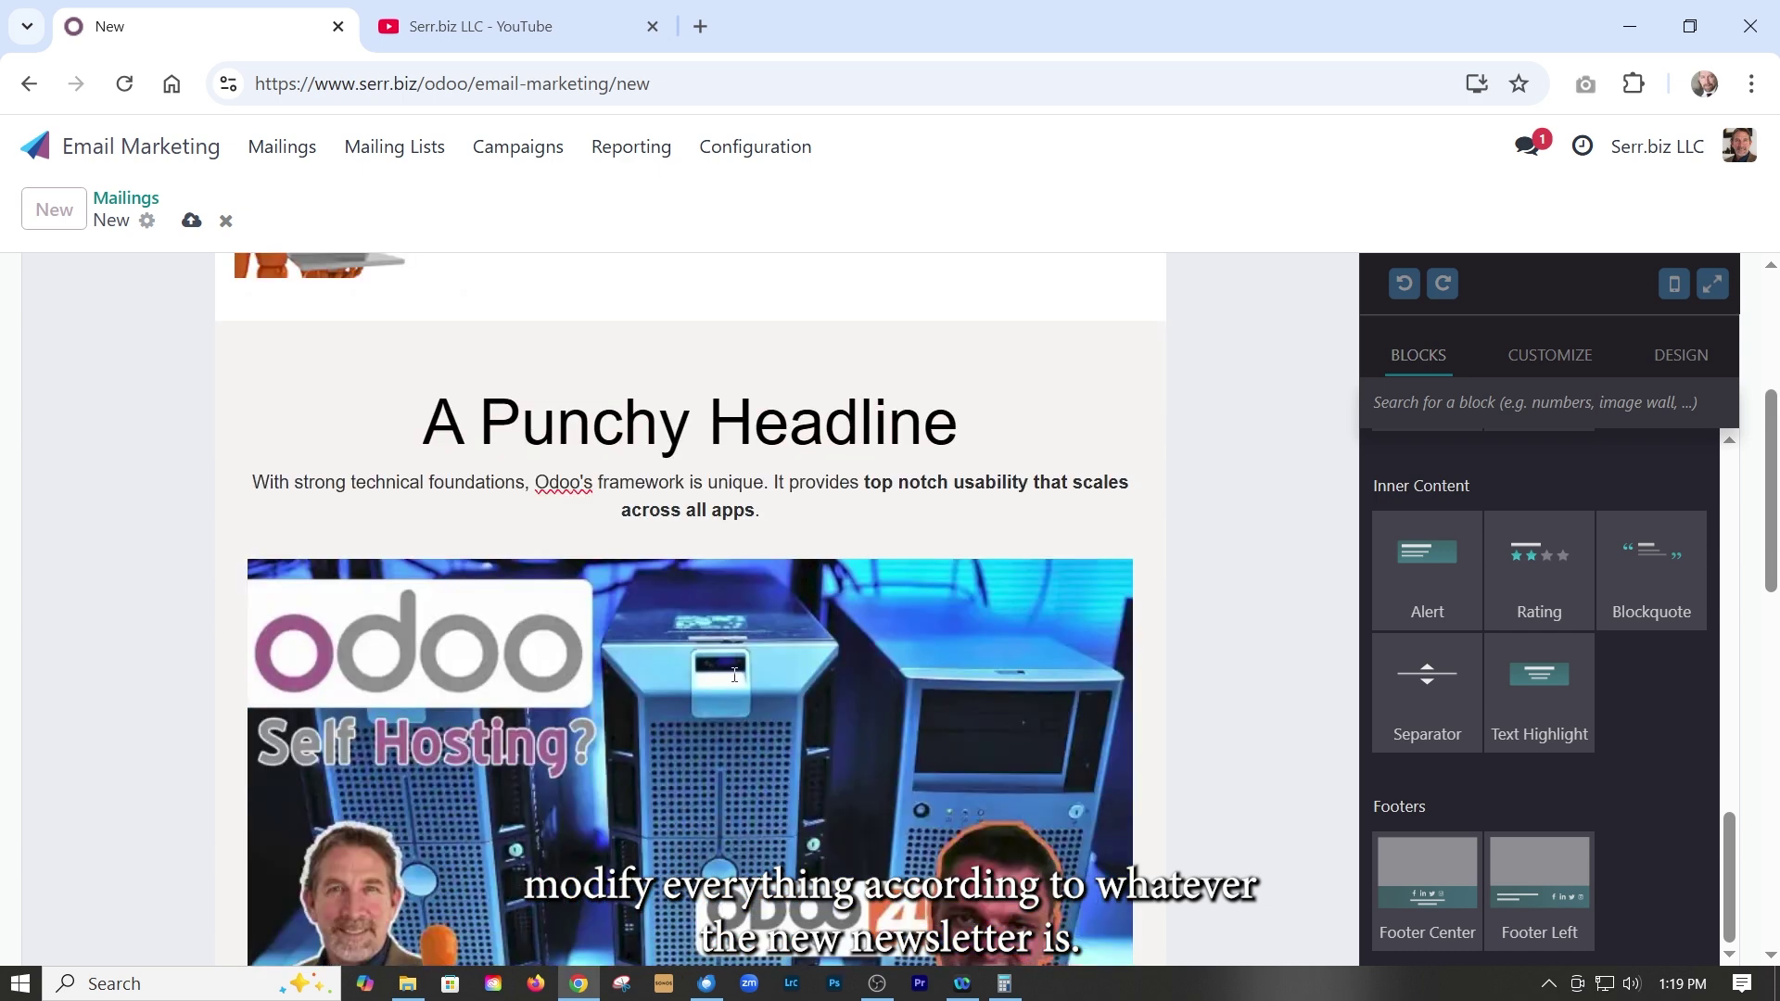
scroll(734, 675, "up", 3)
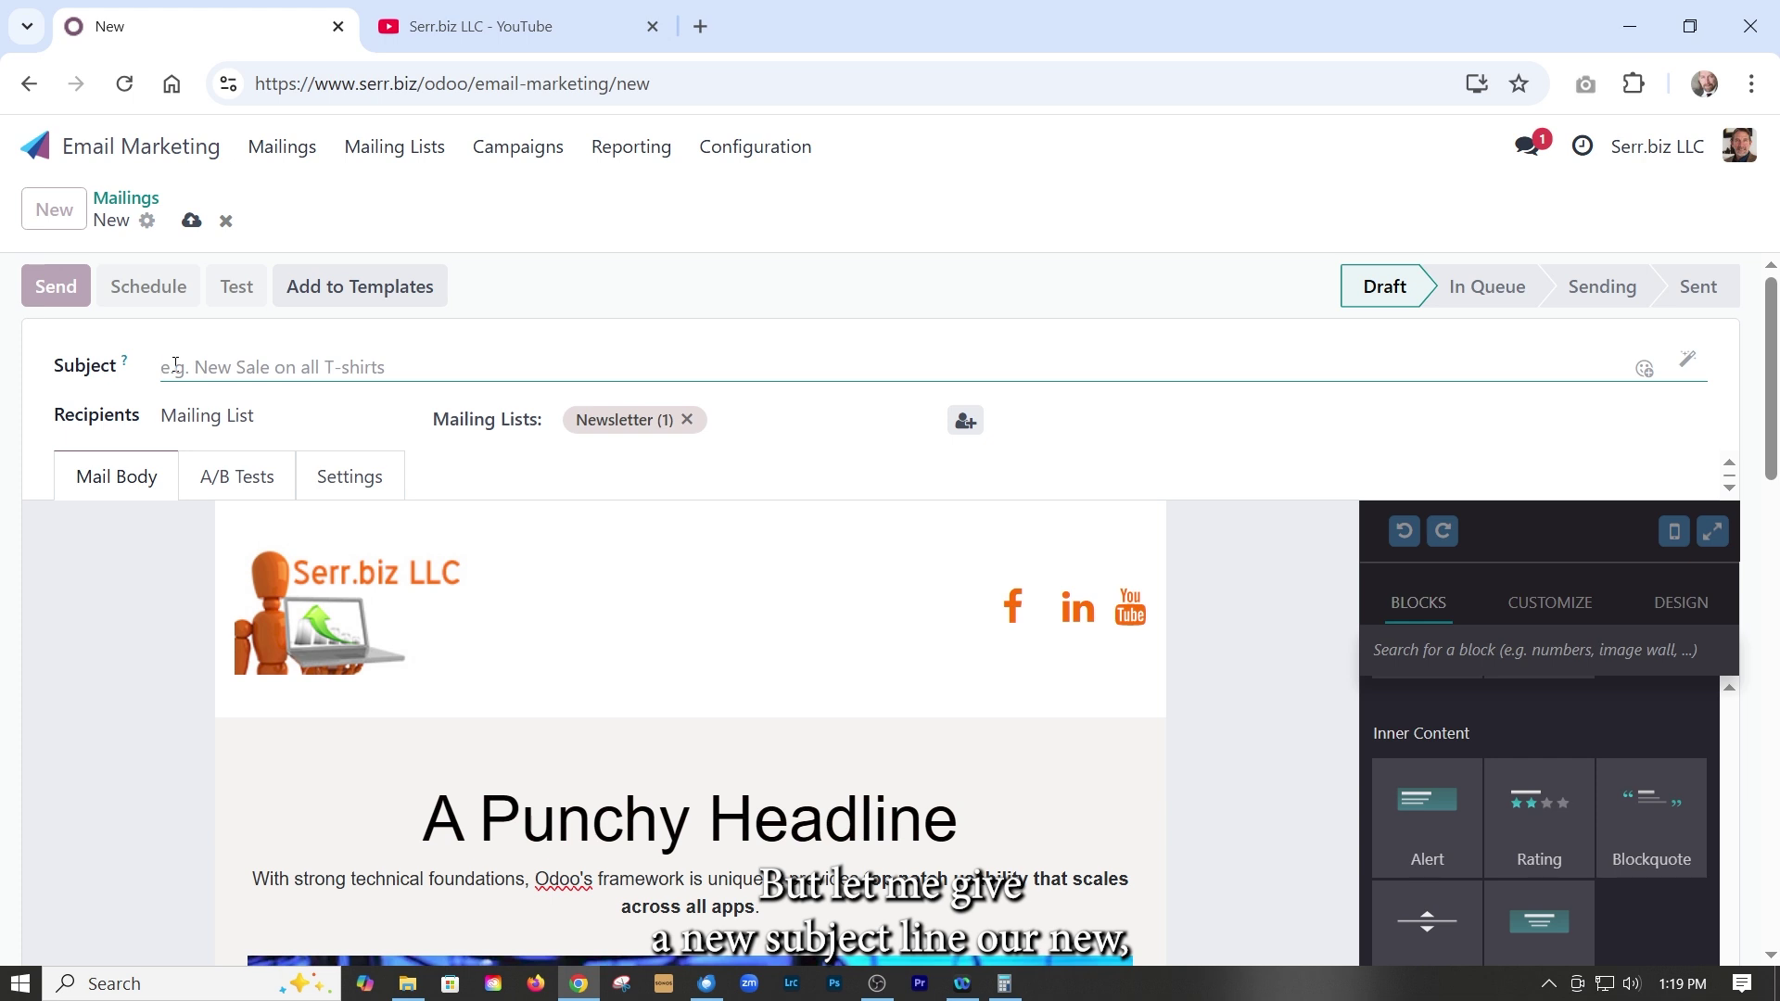
type("New")
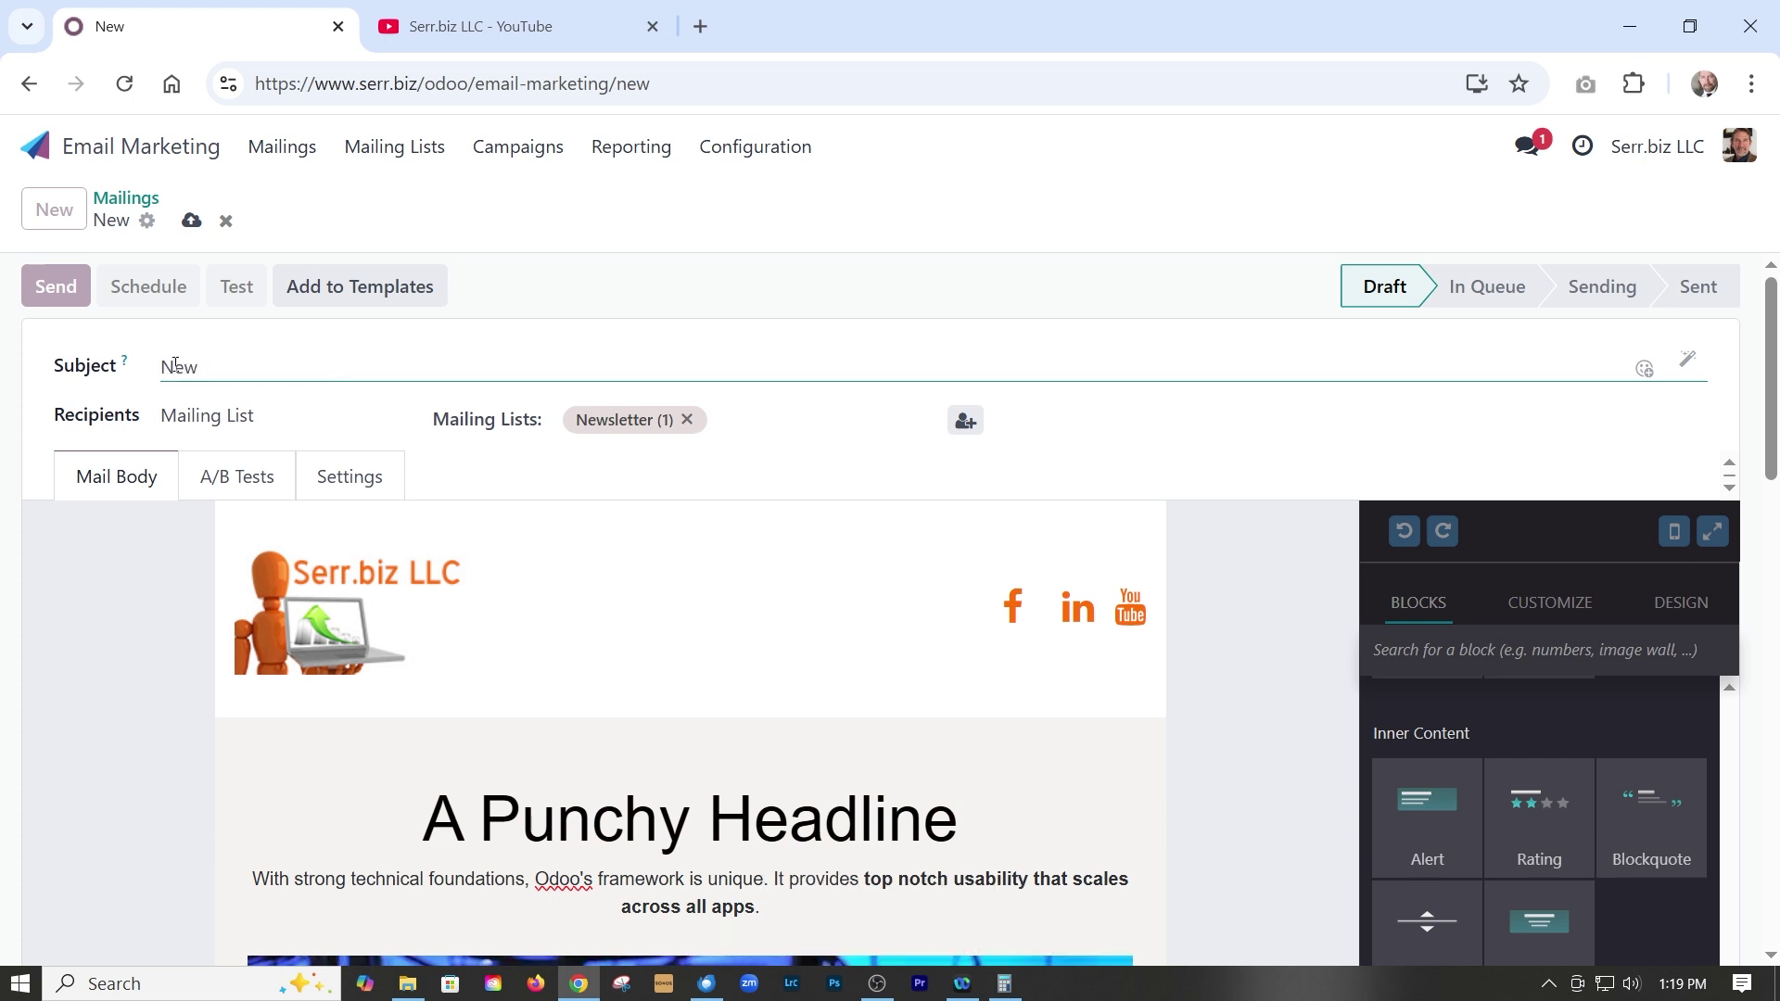
type(" blogs news ")
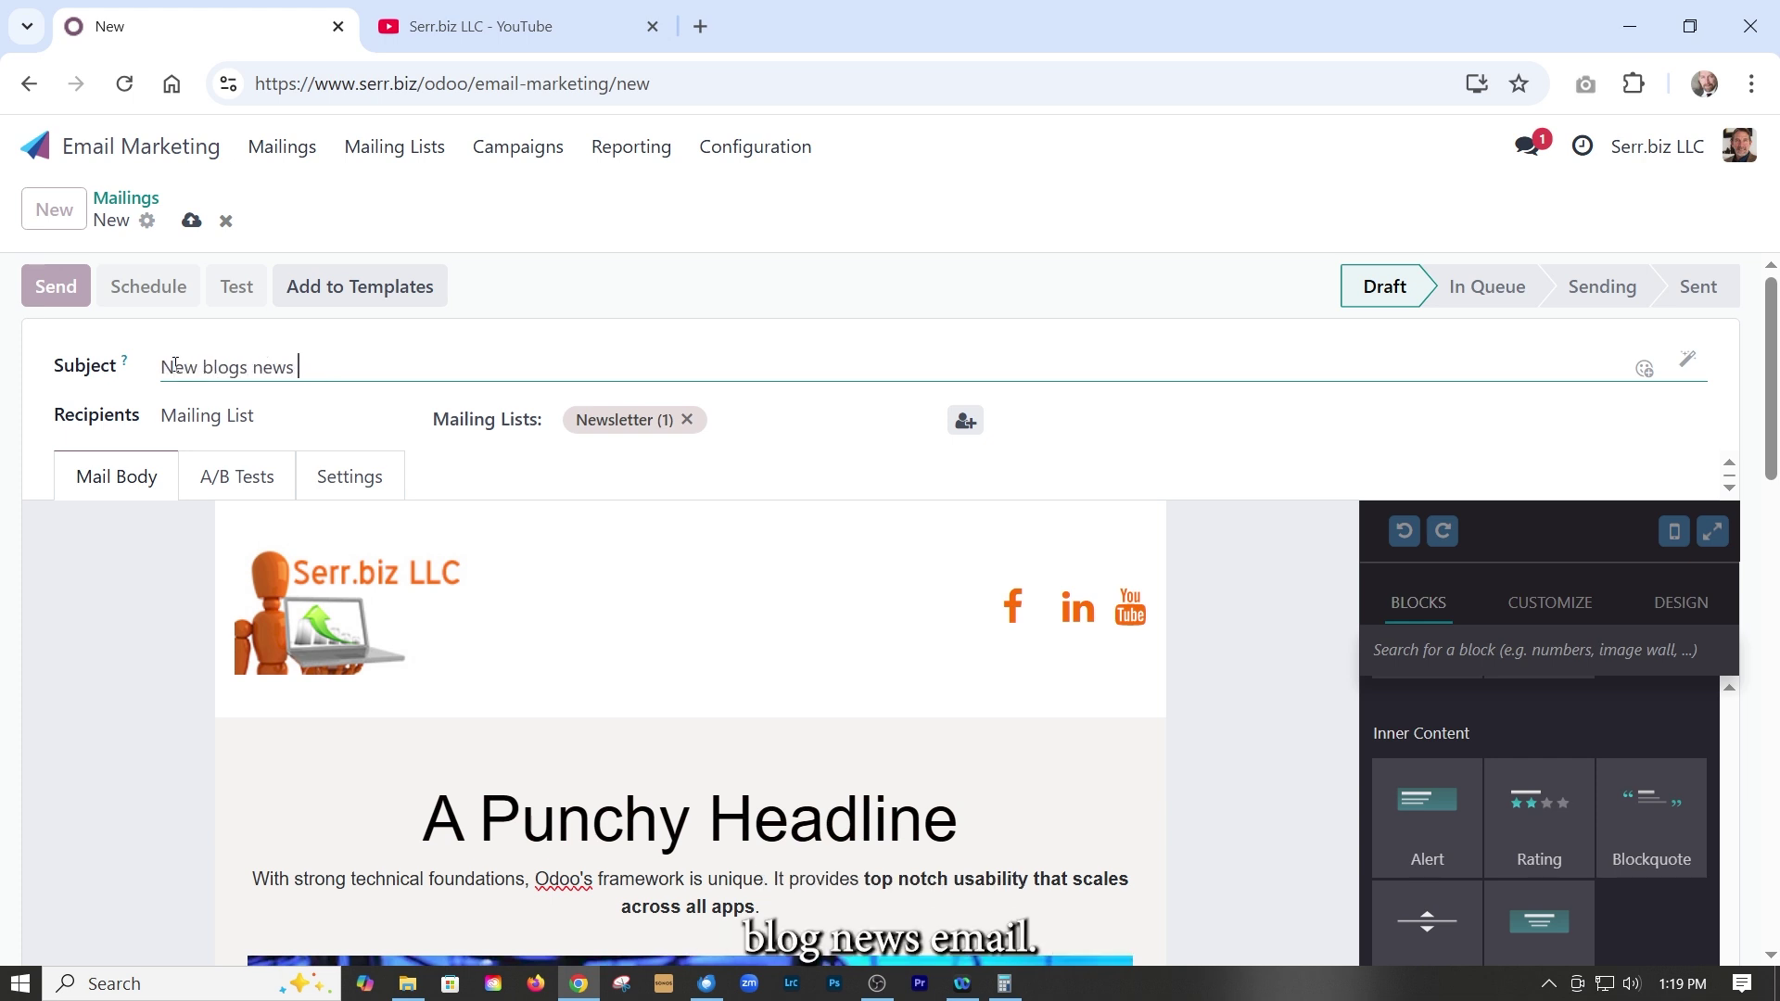
type("email")
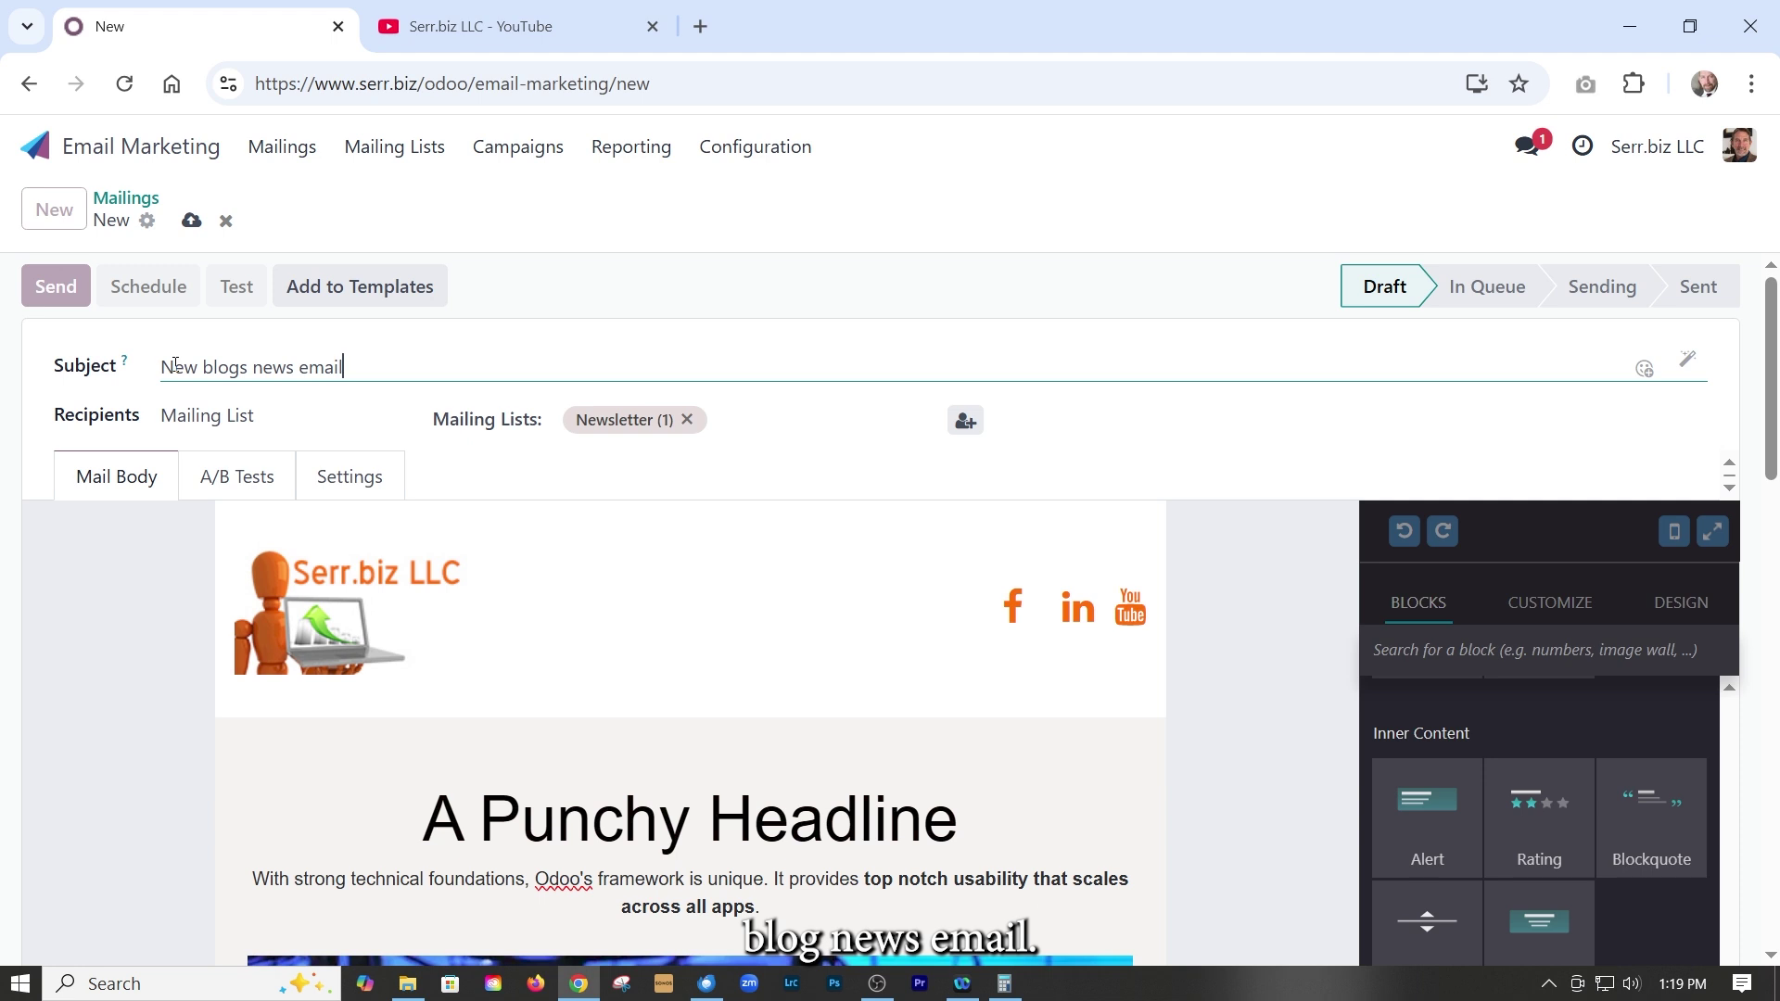
Save the 'New blogs news email' mailing and go back to the Mailings list, leaving no row selected.
left_click(192, 221)
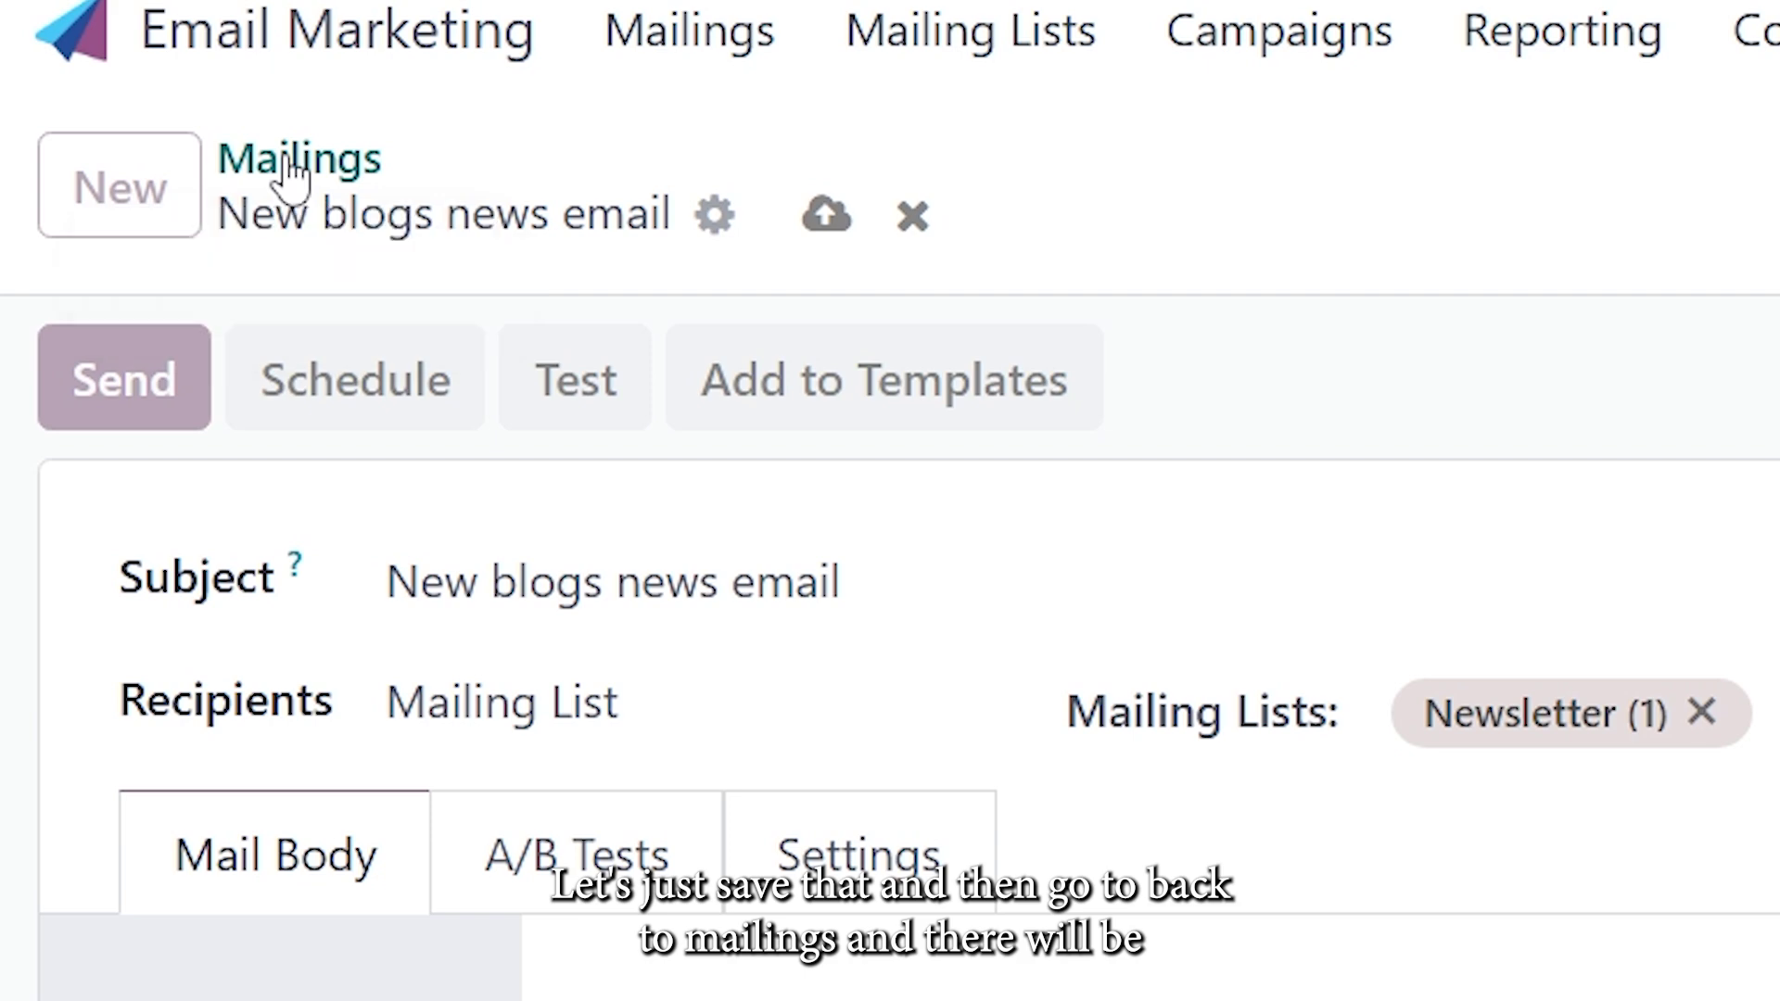
left_click(286, 178)
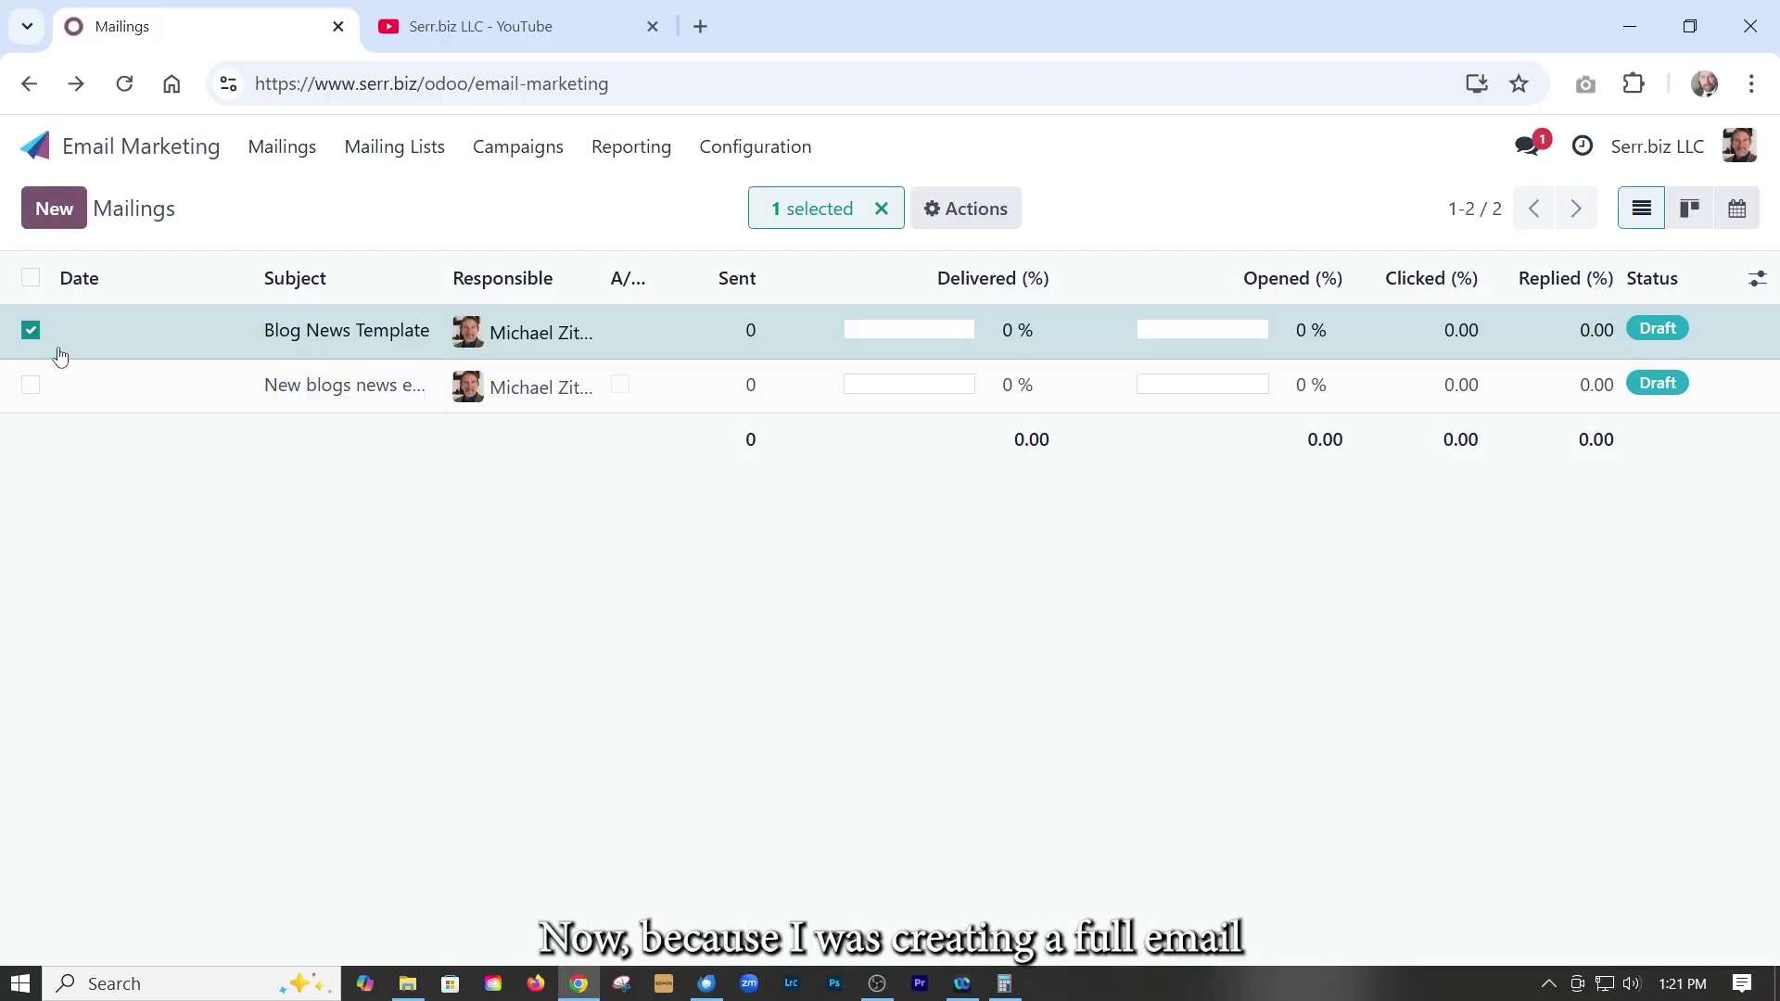
left_click(31, 331)
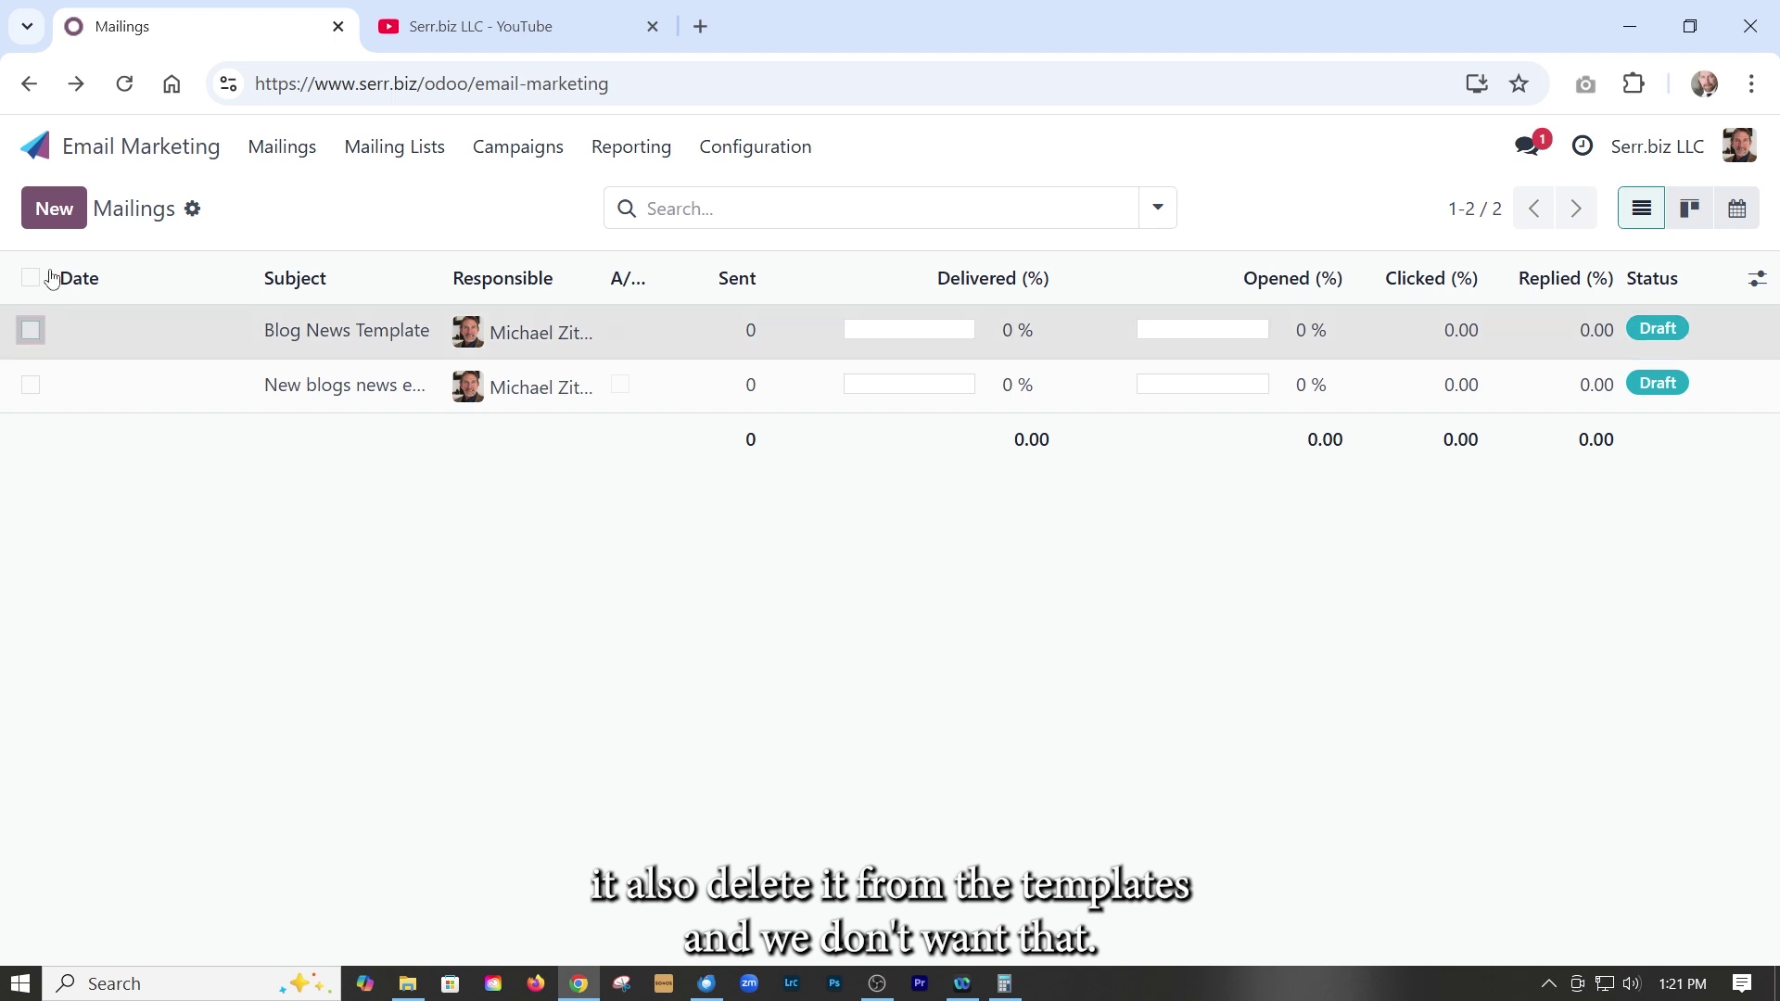
Archive the Blog News Template mailing from the Actions menu and confirm it.
left_click(30, 331)
left_click(965, 211)
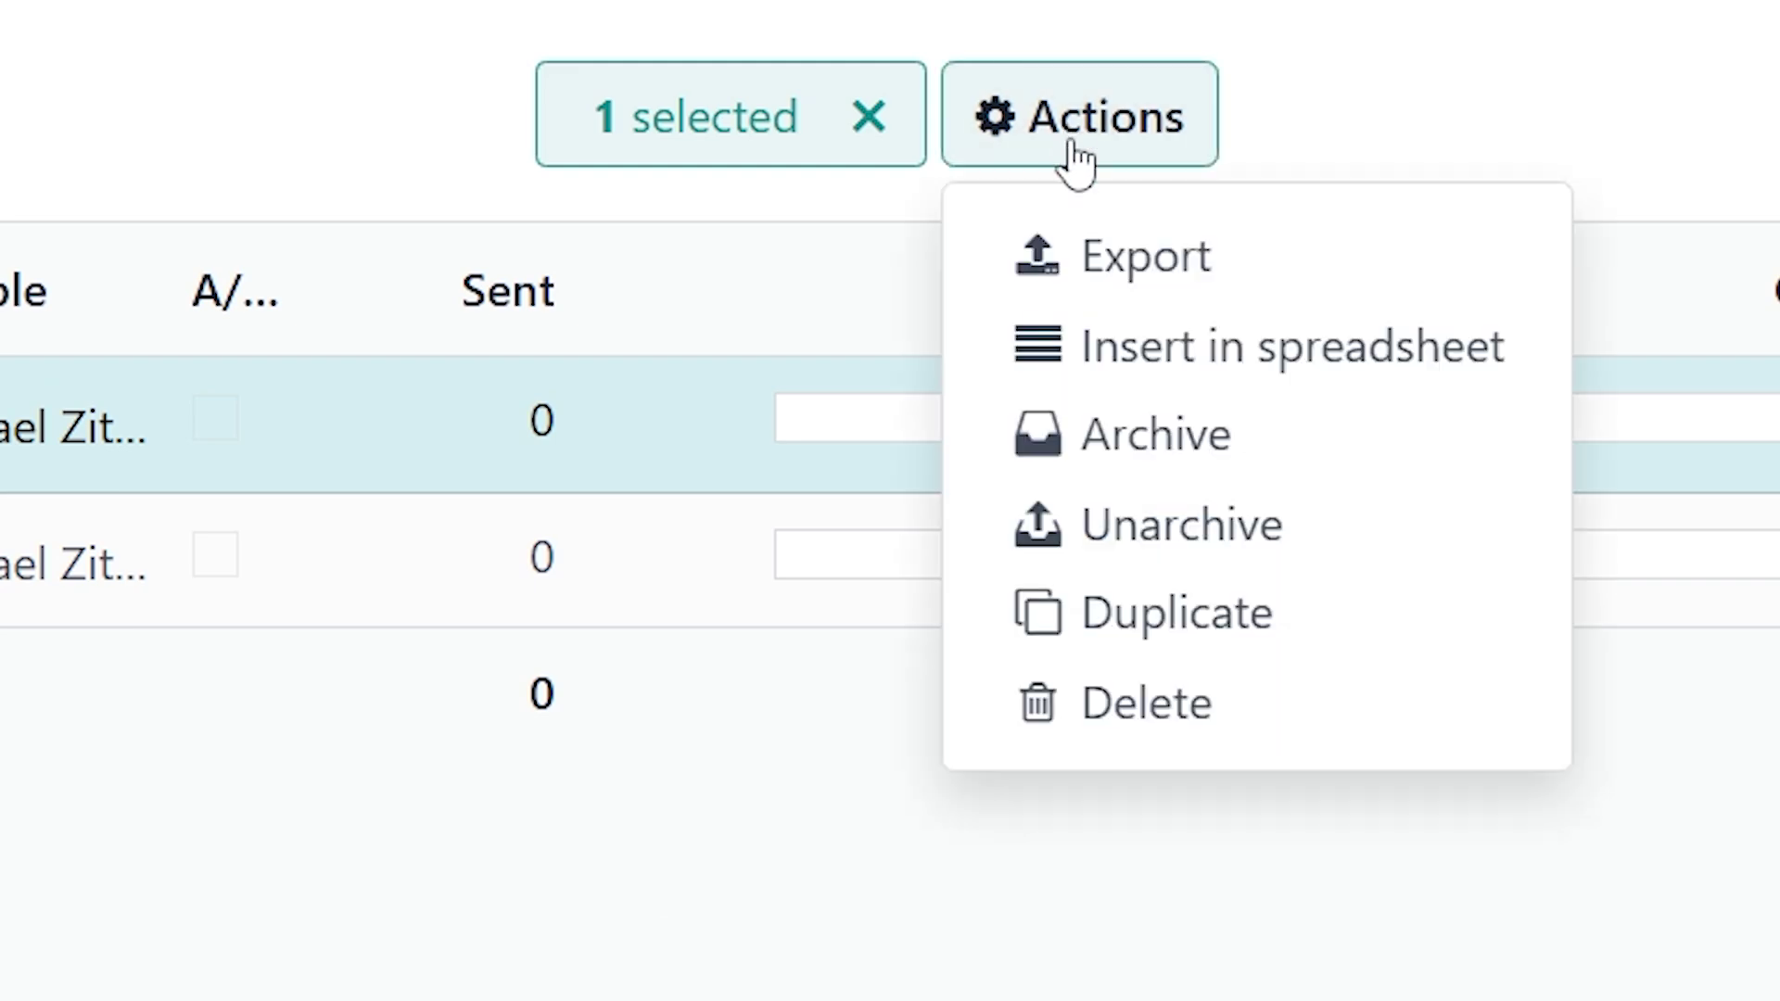
left_click(1148, 443)
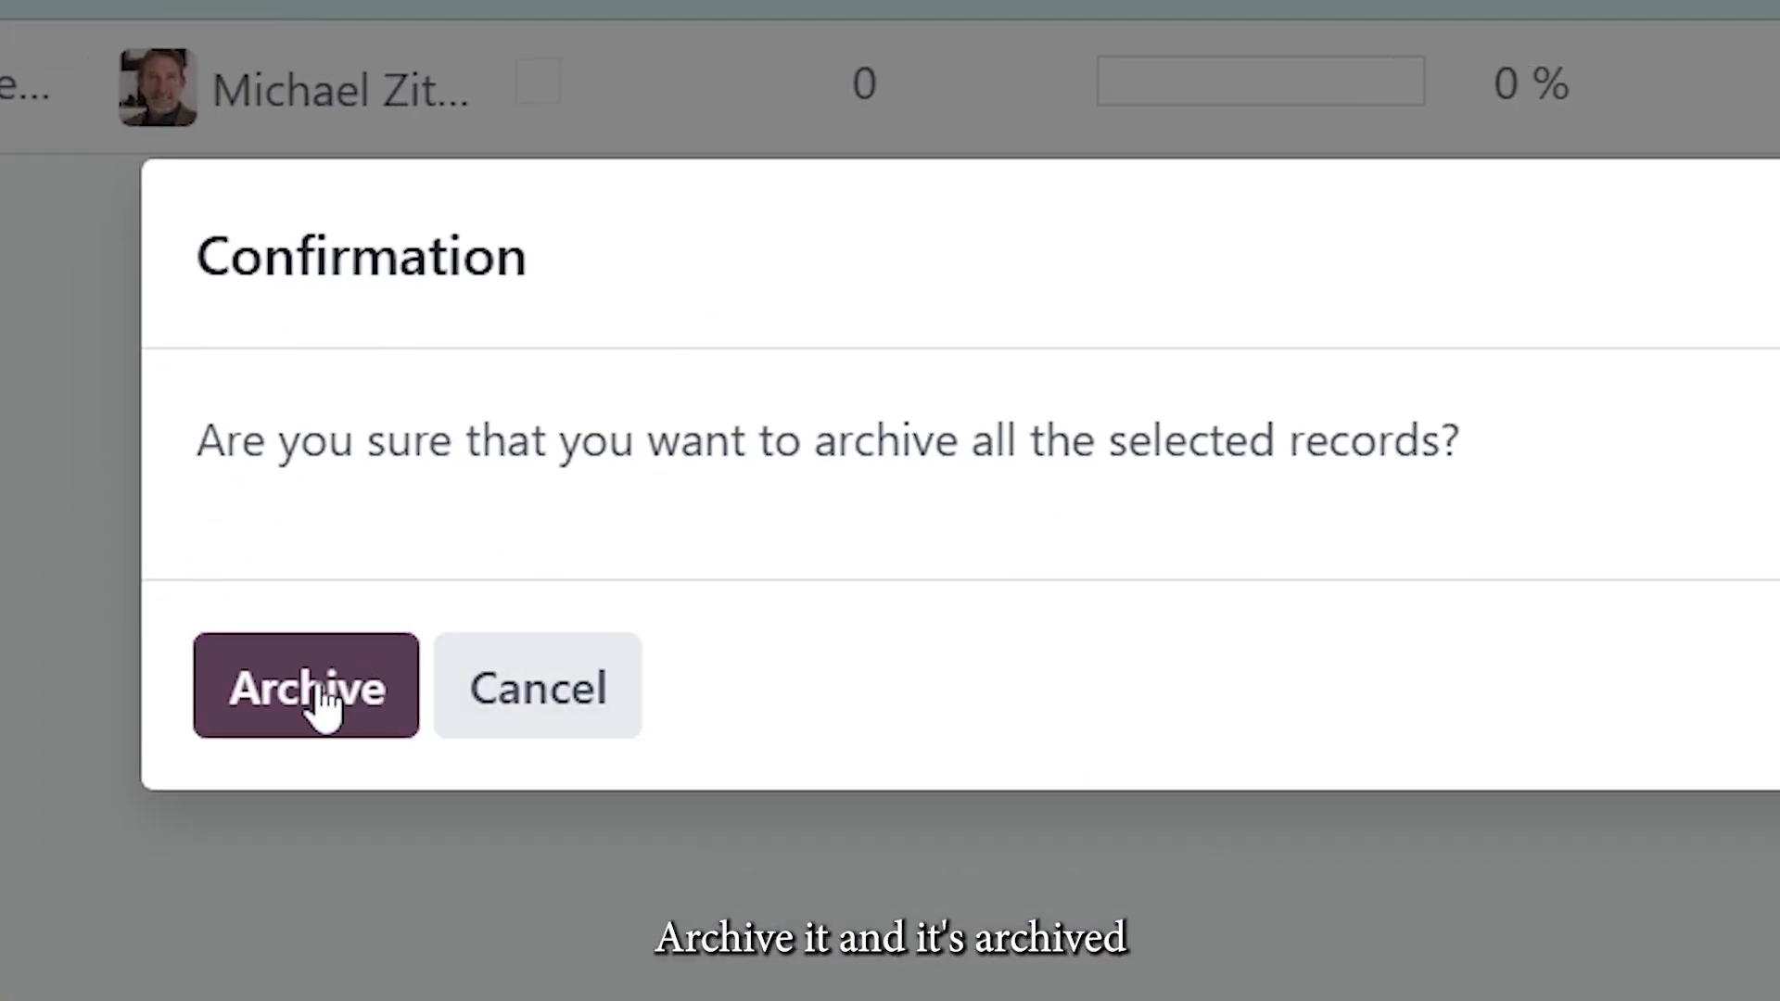
left_click(310, 691)
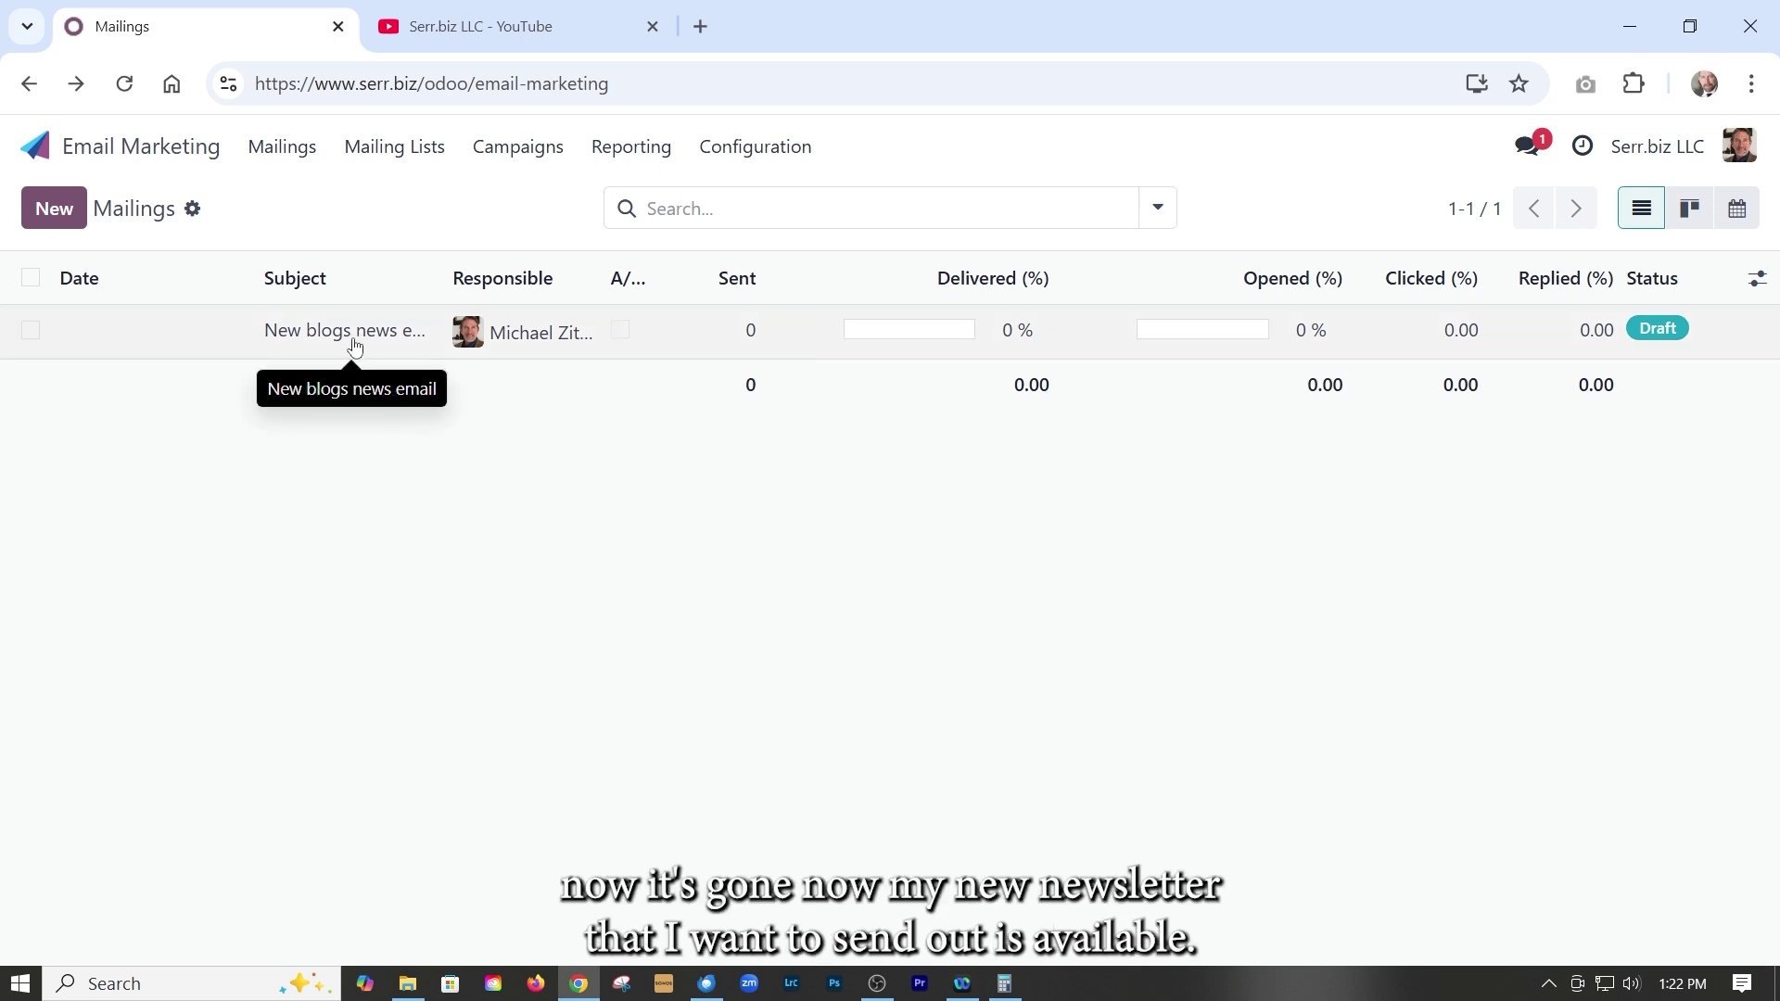
Create another new mailing loaded from the starred Blog News Template.
left_click(57, 228)
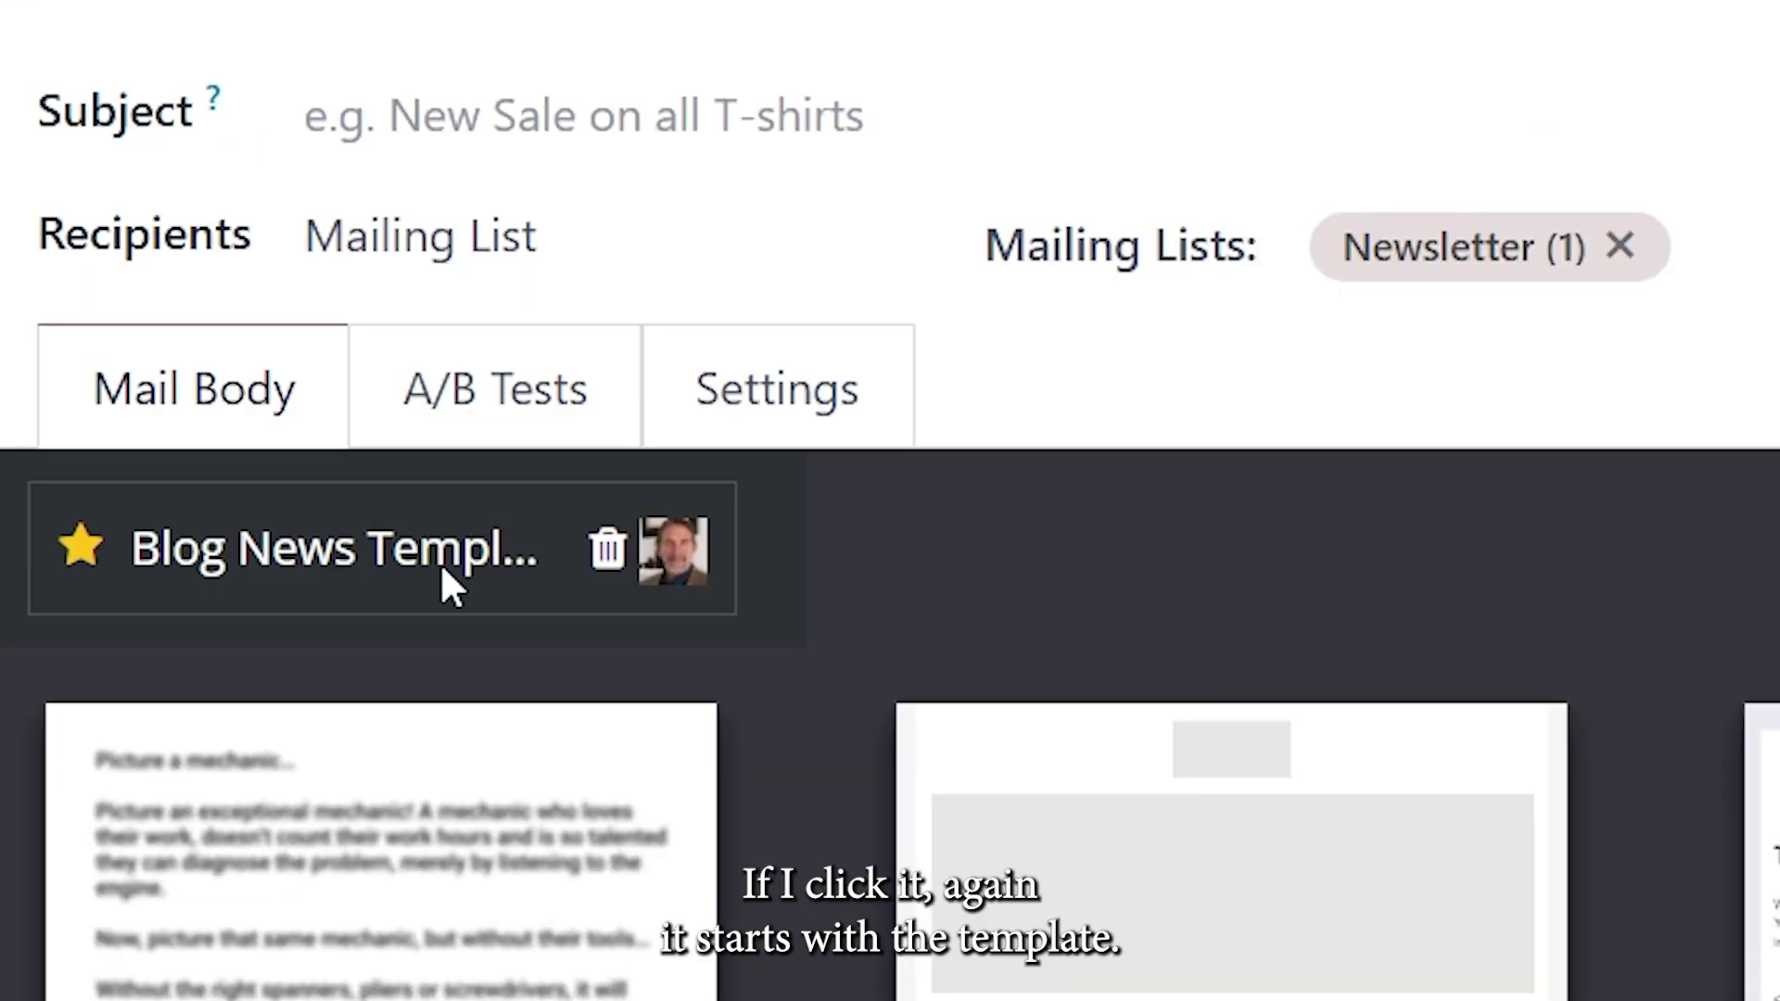
left_click(220, 553)
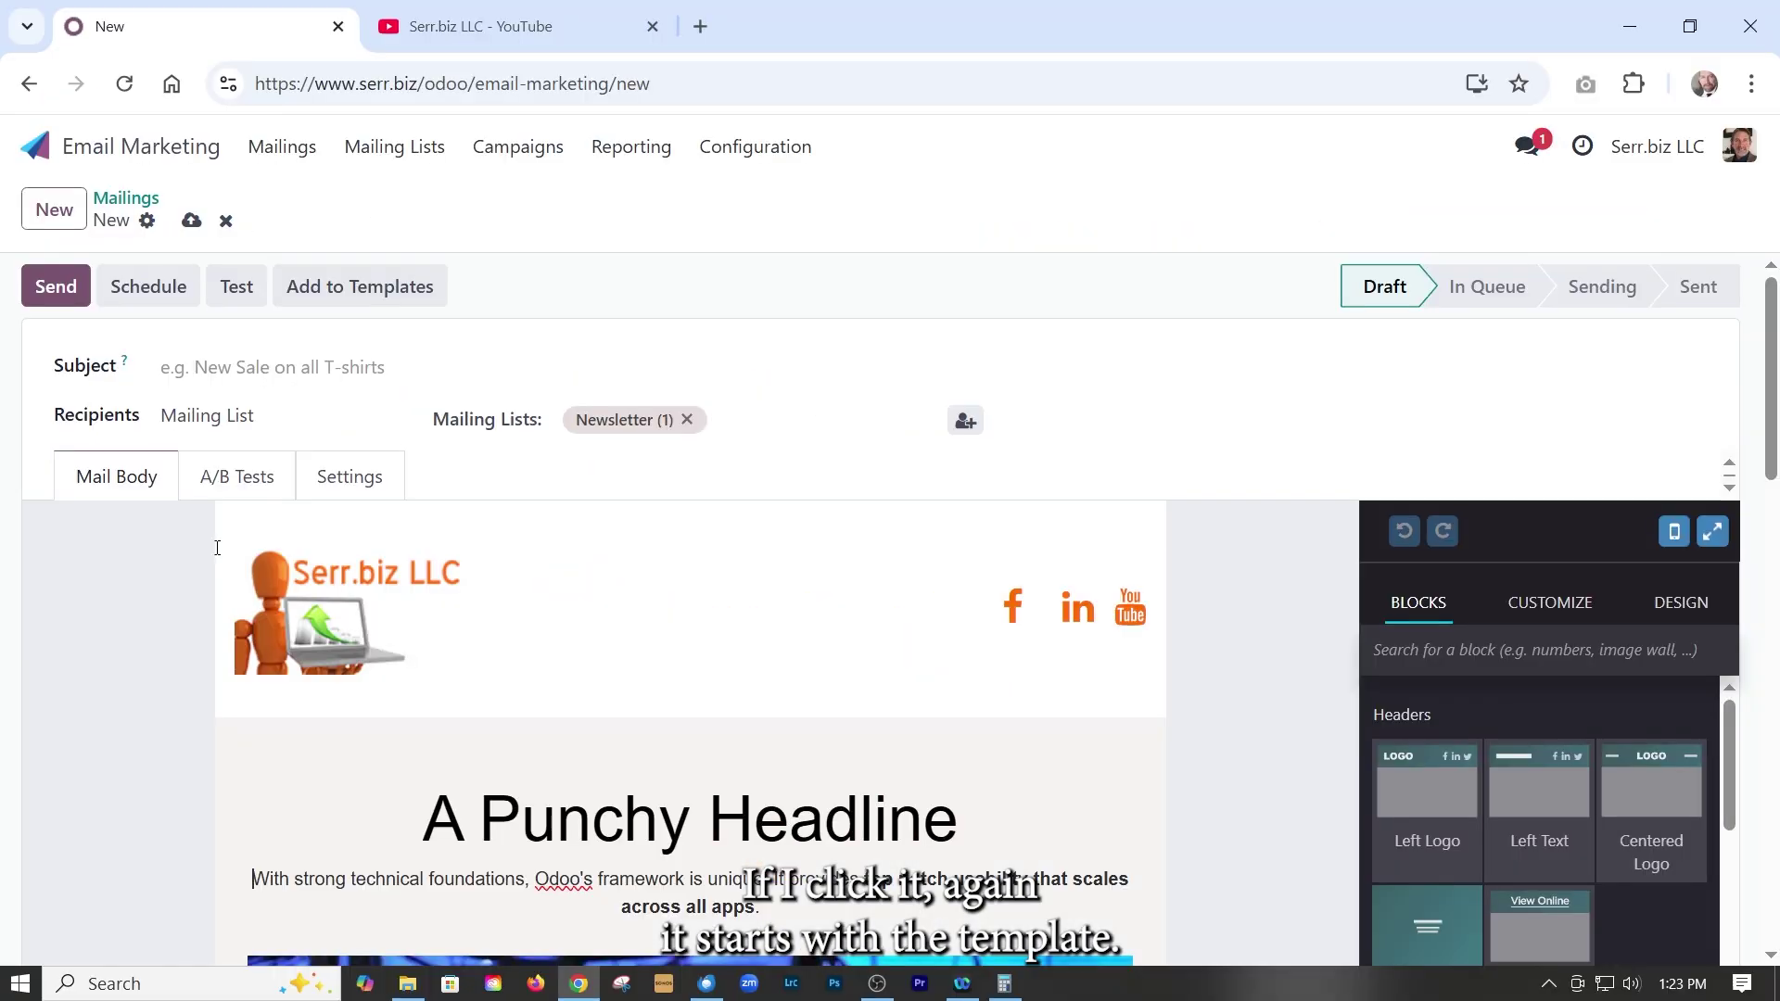